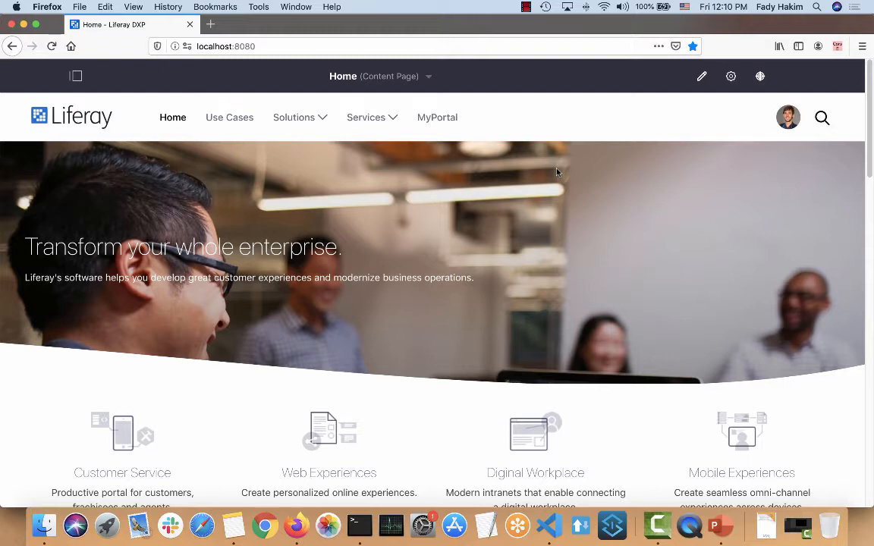
- Remove the Home page from the Main Menu navigation menu and return to the site
mouse_move(181, 117)
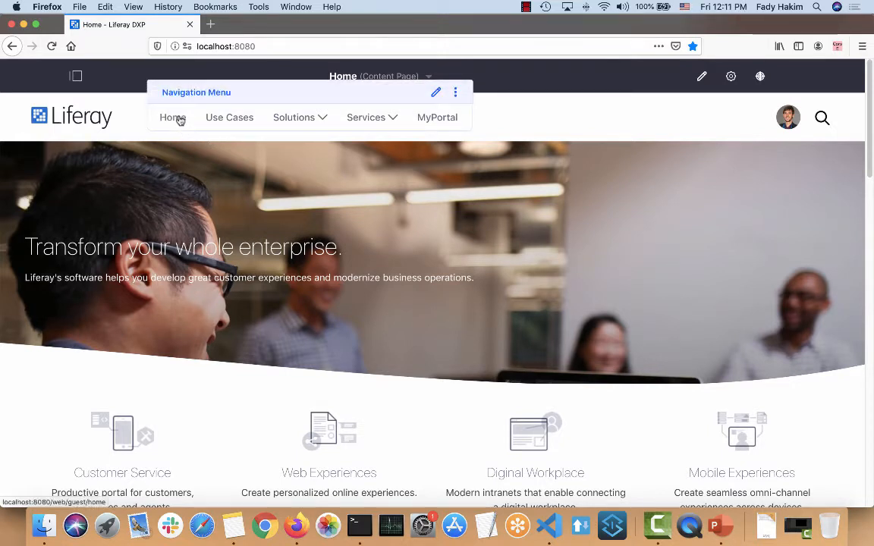
click(454, 92)
click(471, 101)
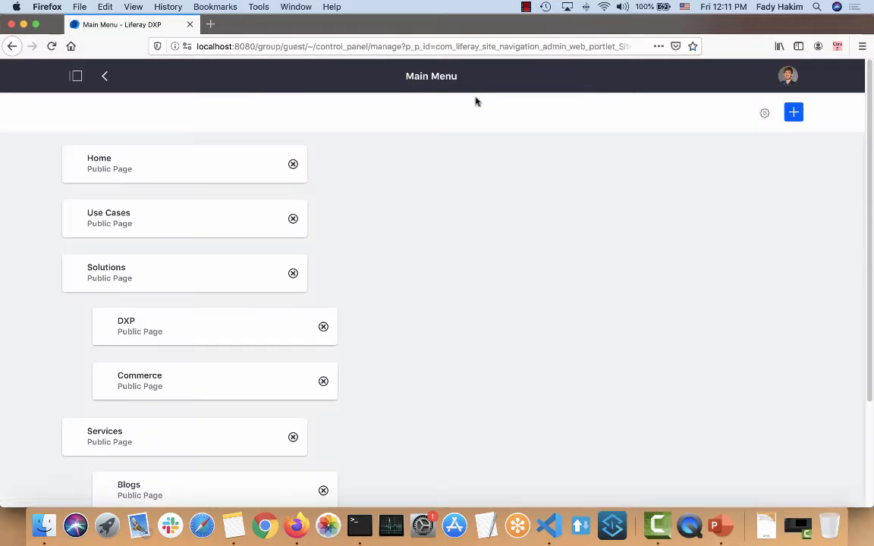
click(293, 166)
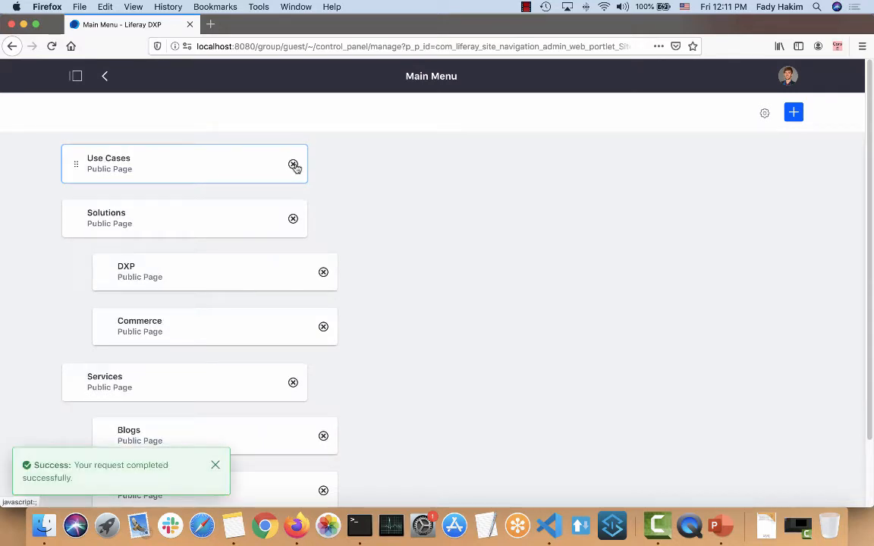
click(105, 76)
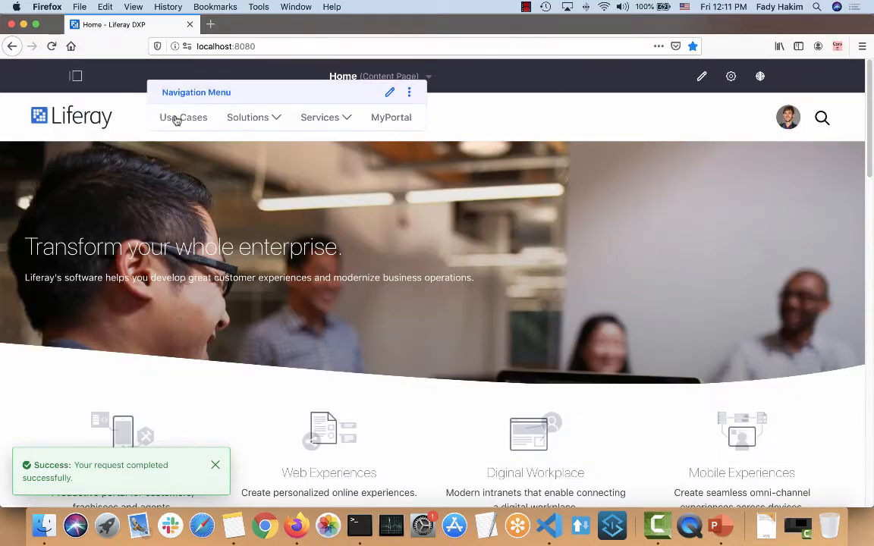
- View the Use Cases page and open the Pages administration in the site's Site Builder
click(175, 120)
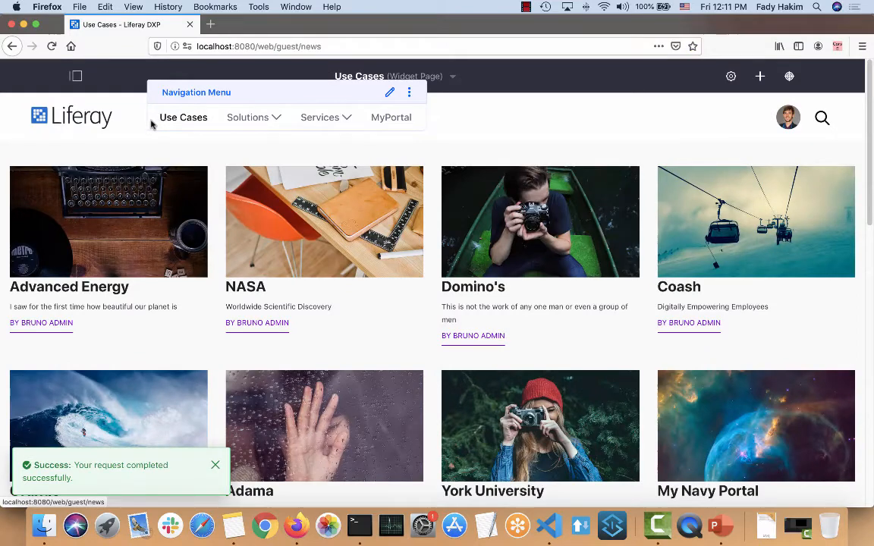
click(76, 76)
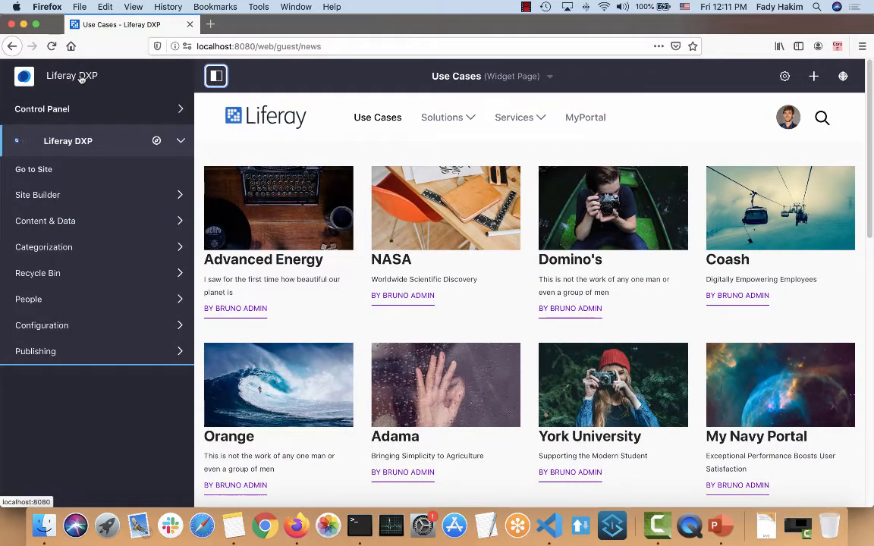
click(104, 138)
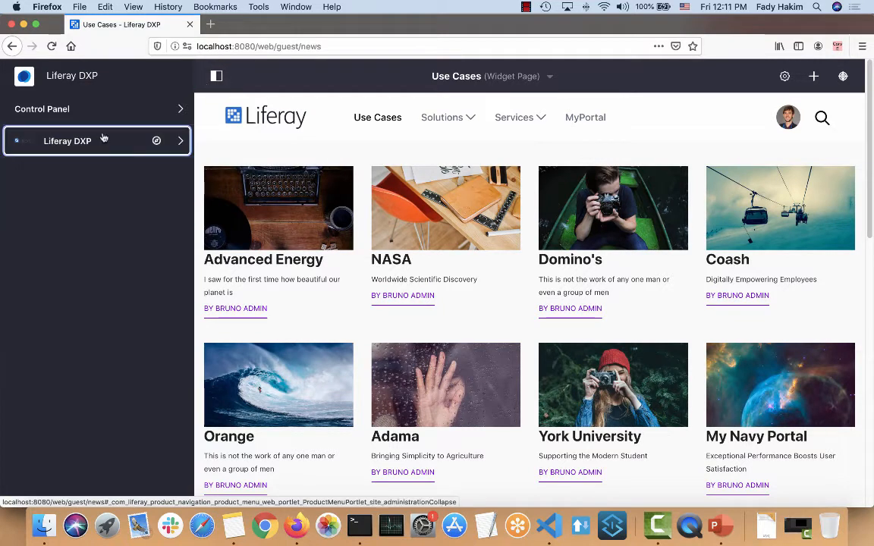
click(104, 139)
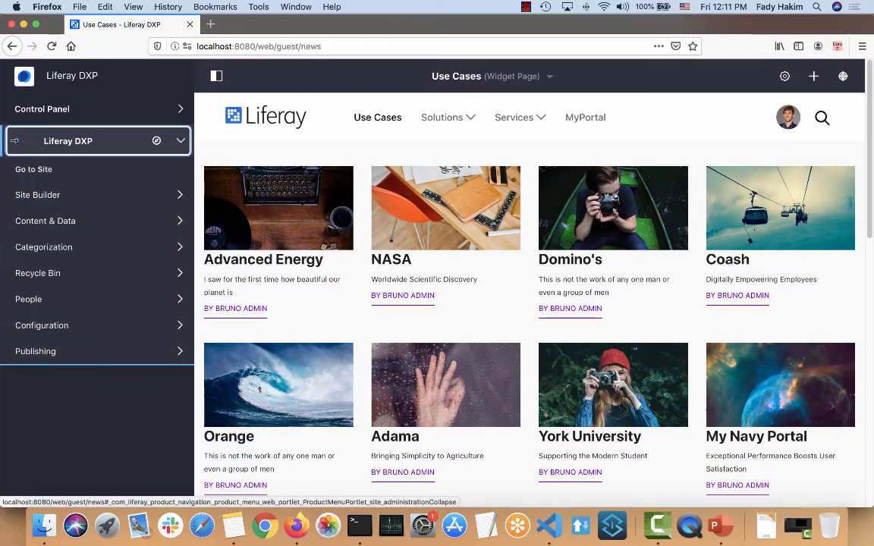
click(43, 199)
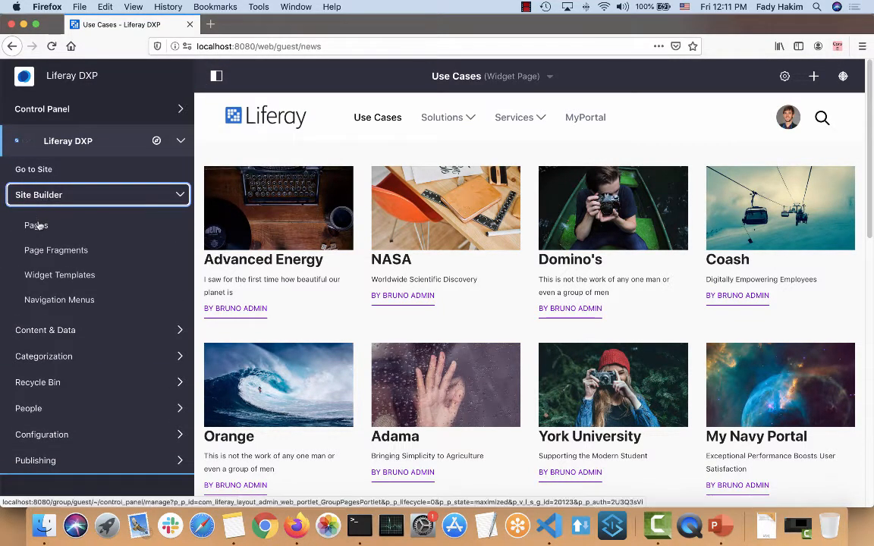
click(36, 226)
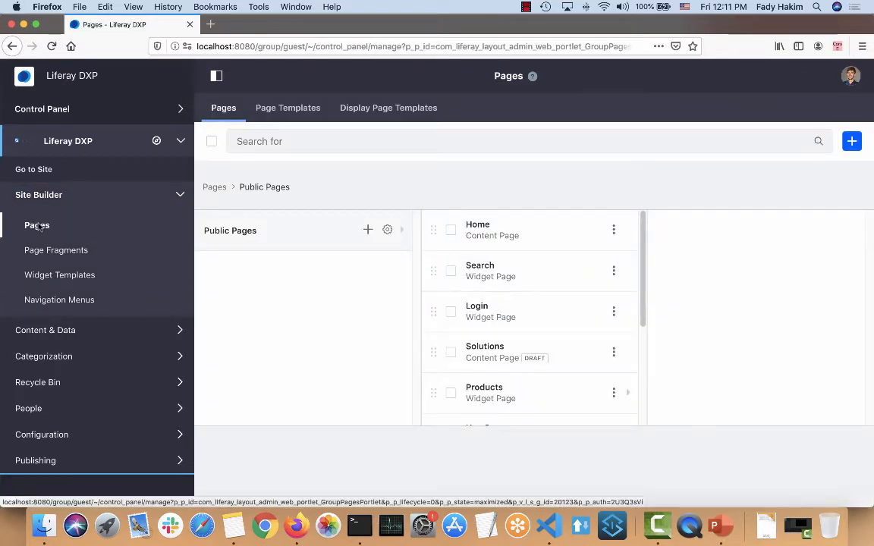
- Create a public content page named Home from the basic page types and add it to the Main Menu
click(368, 231)
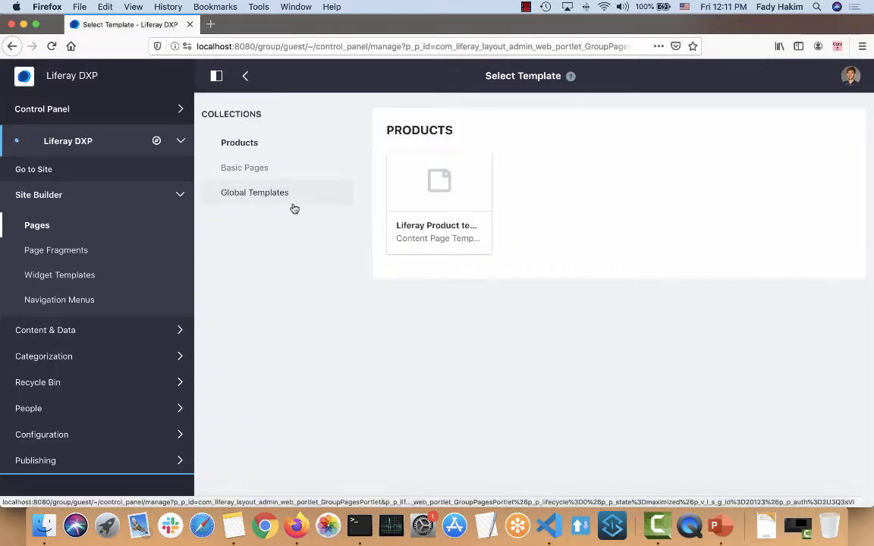
click(255, 168)
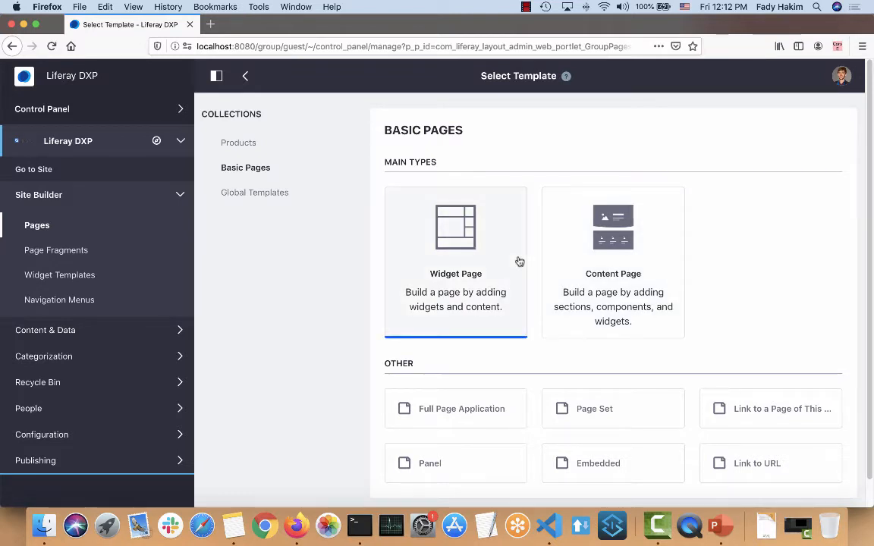
click(581, 280)
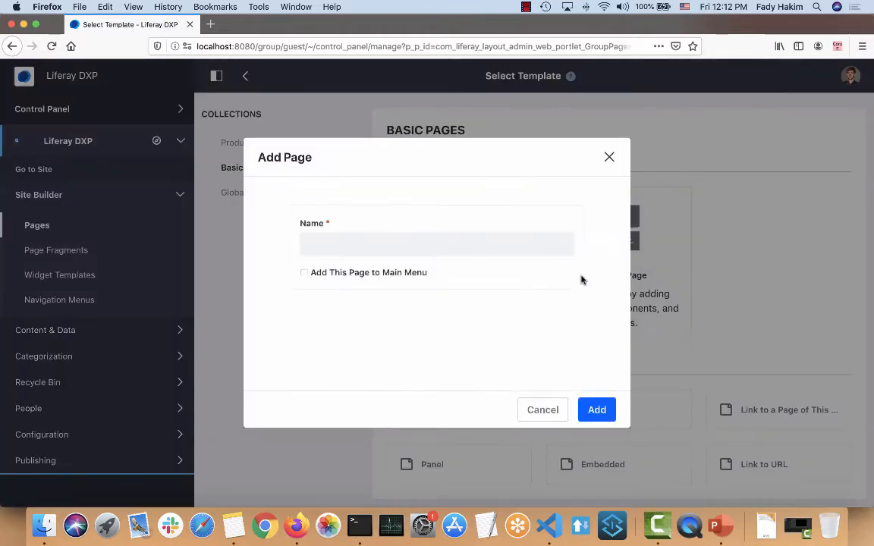
click(479, 239)
text(Home)
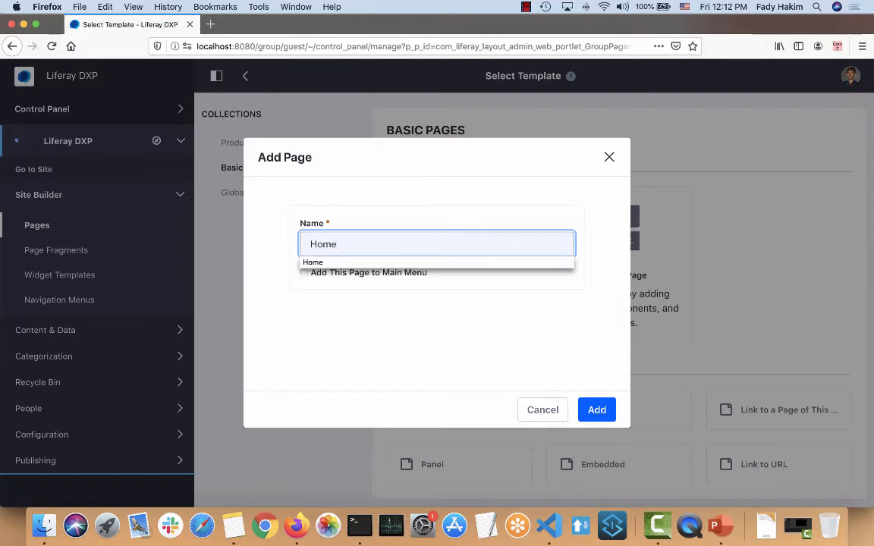
click(406, 362)
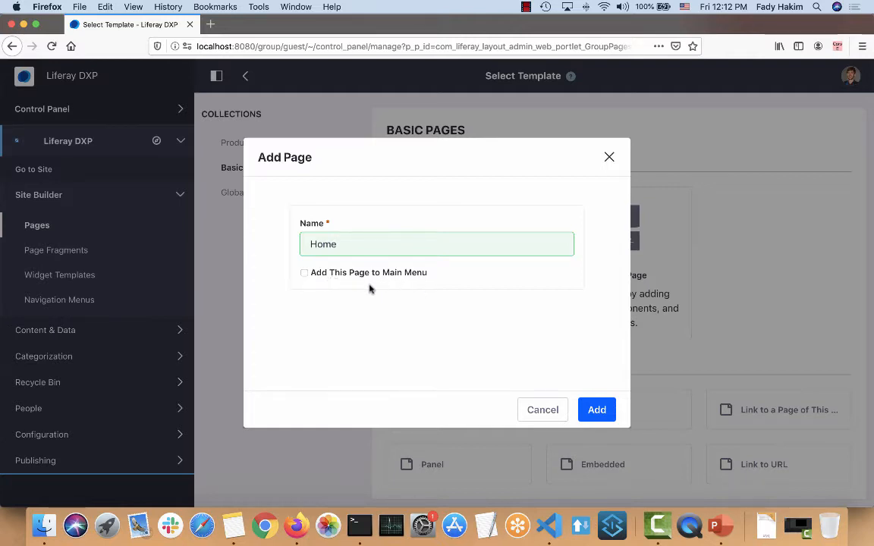
click(304, 275)
click(601, 414)
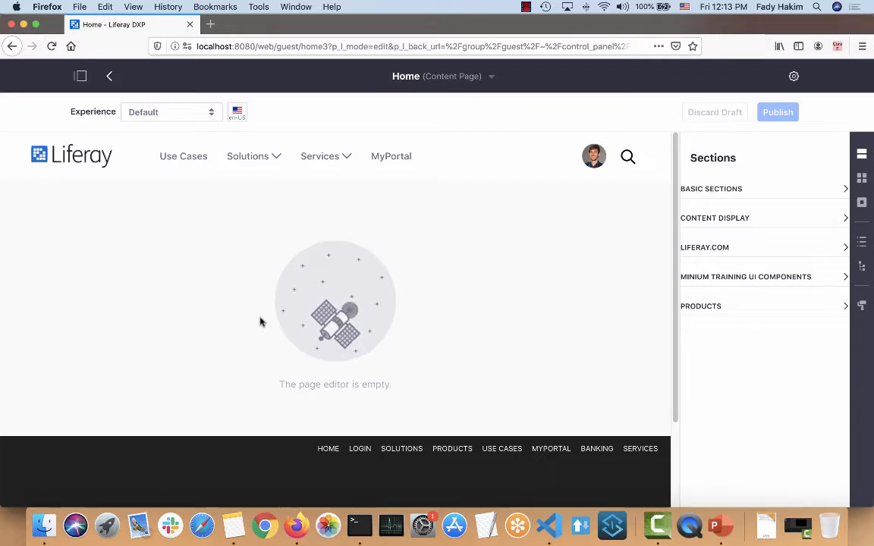
- Find the Web Content Display widget with "web" and place it on the empty Home page
click(863, 211)
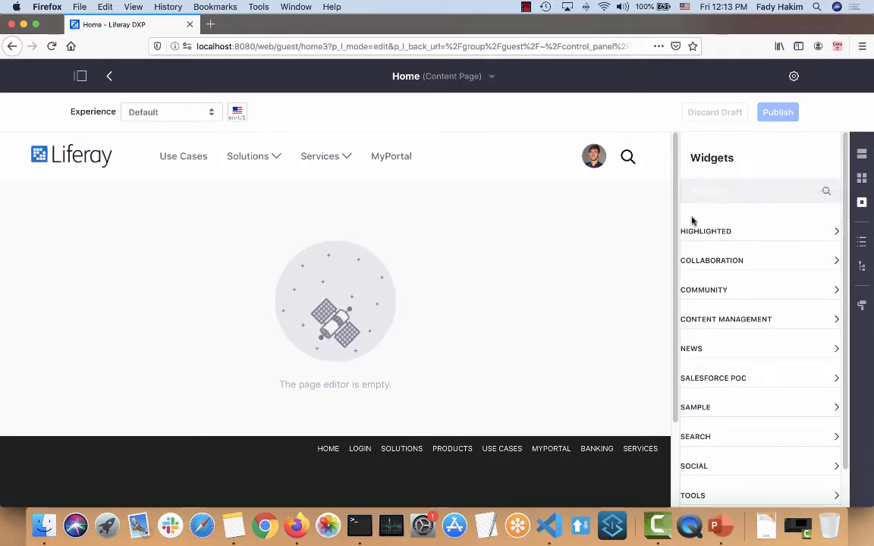
click(704, 188)
text(web)
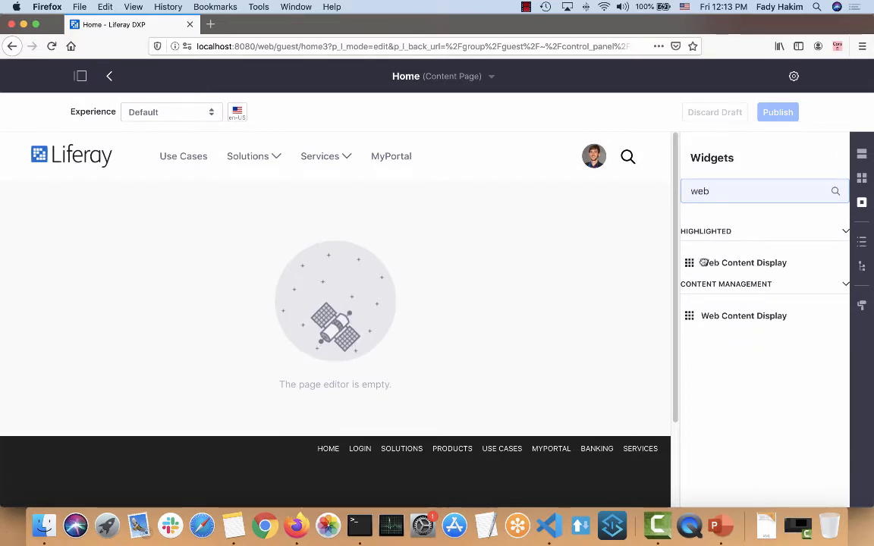
drag(704, 263, 411, 229)
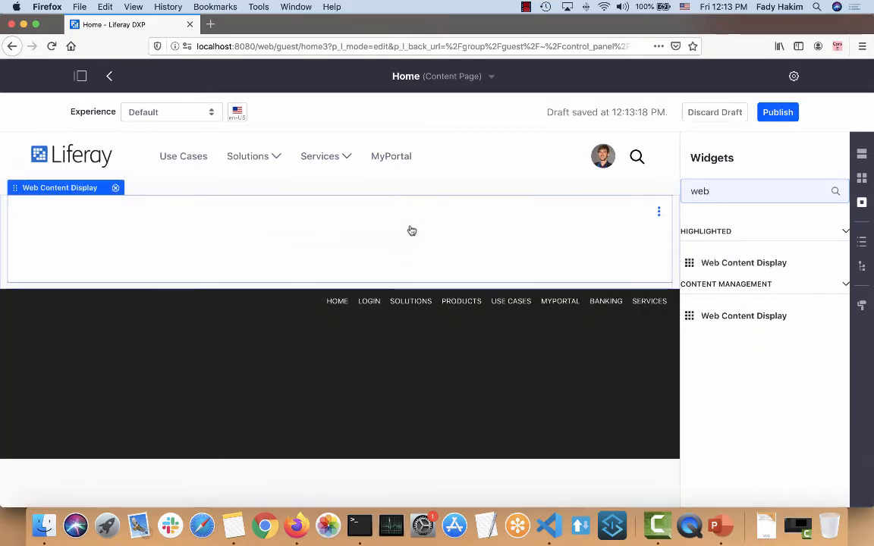
- Configure the Web Content Display widget to show the most recently modified article, "See why Gartner continues to position Liferay", and save the setup
click(659, 213)
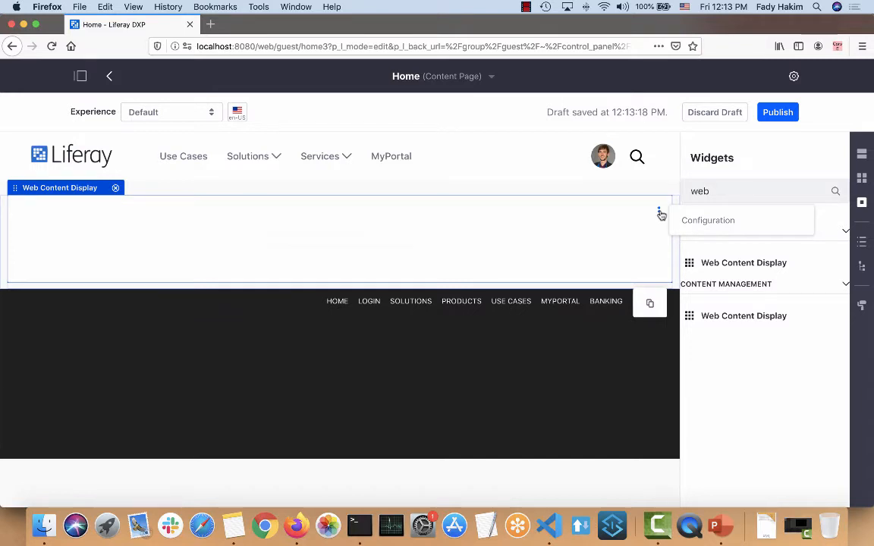
click(705, 224)
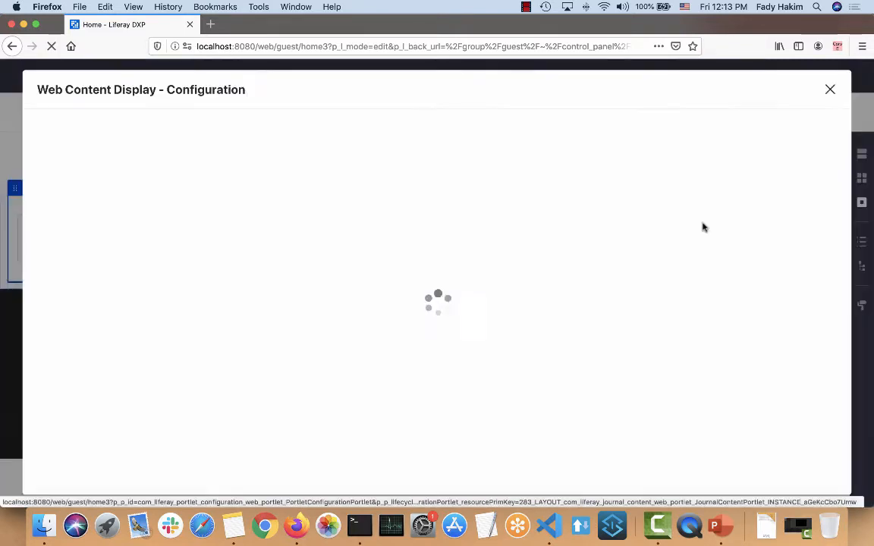
click(222, 256)
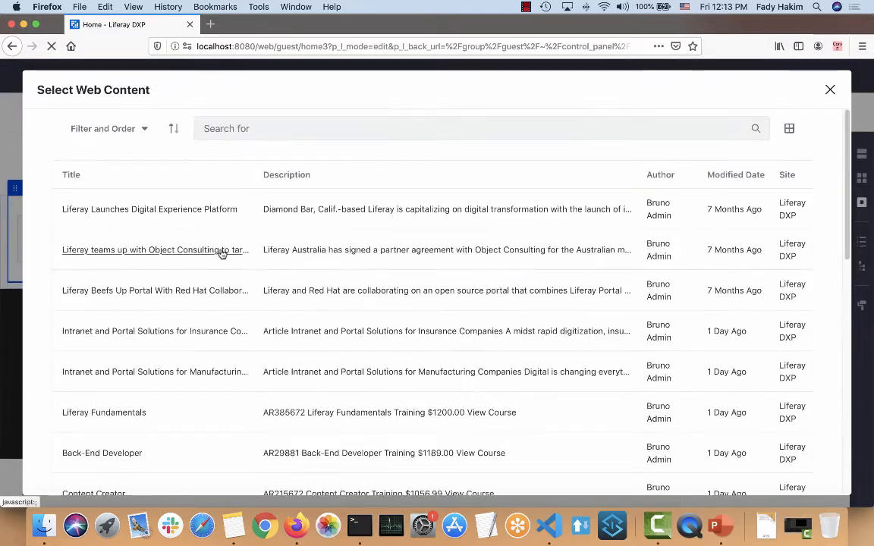
click(171, 128)
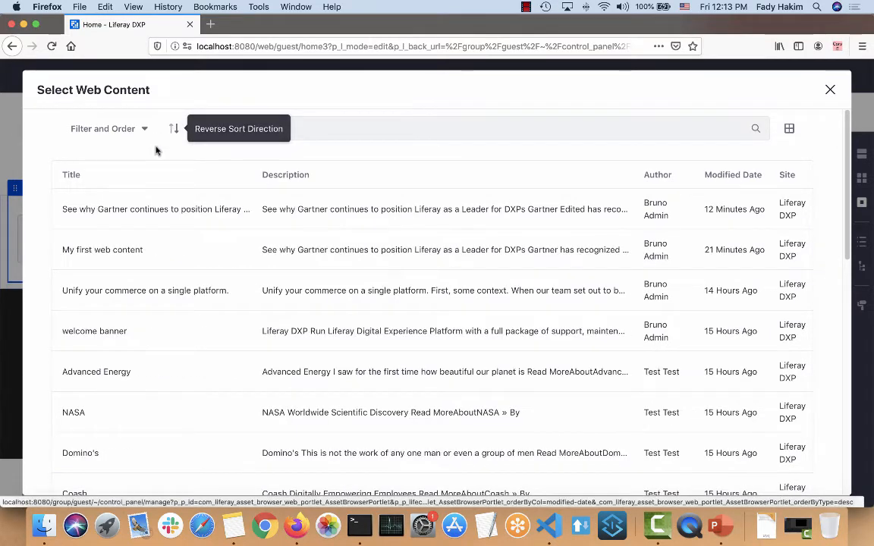
click(137, 209)
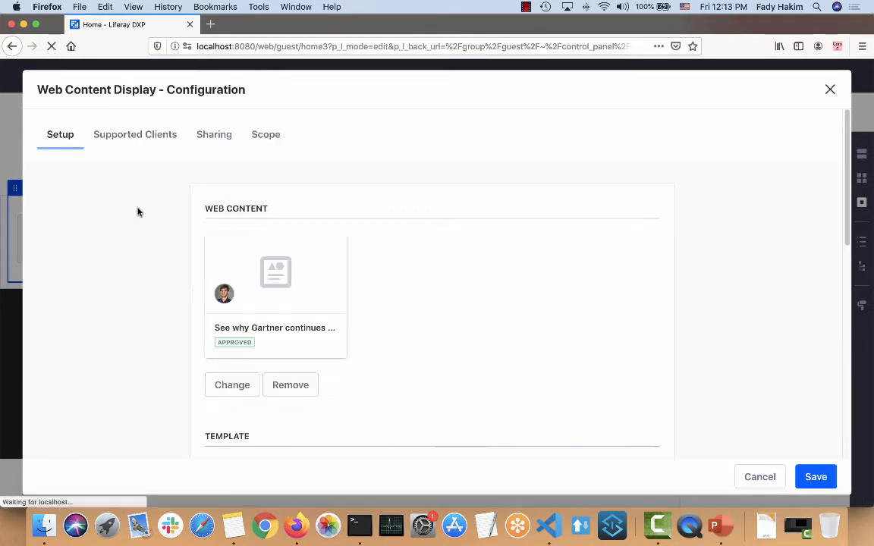
click(816, 476)
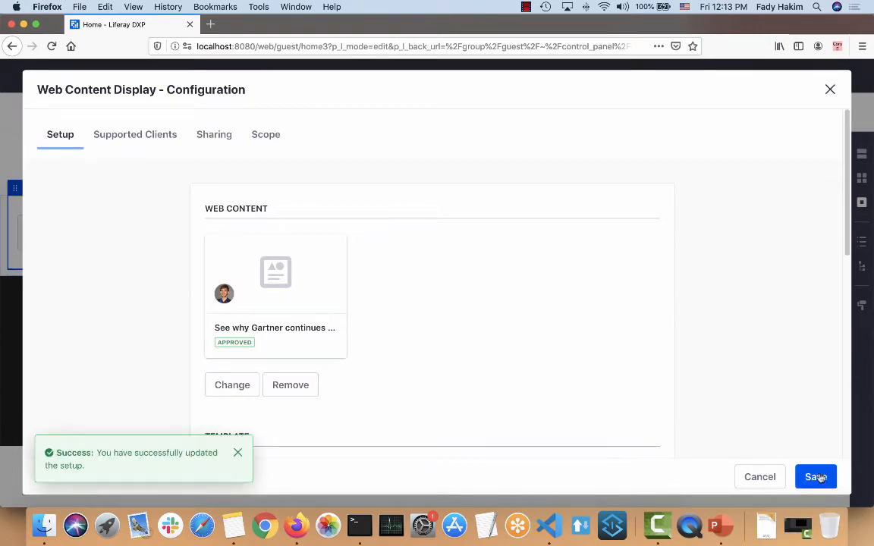
click(831, 90)
- Publish the new Home page and view it from the Public Pages list, checking its content down to the footer
click(776, 112)
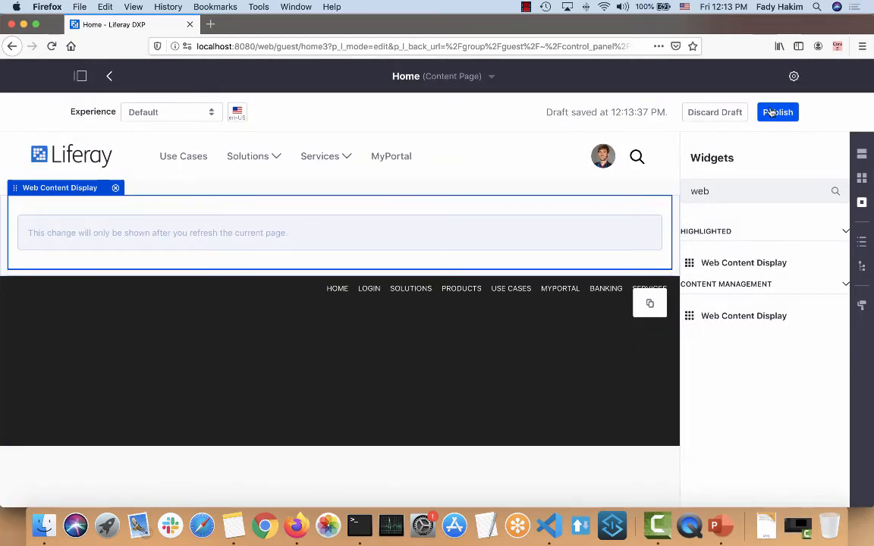
scroll(466, 318, down, 5)
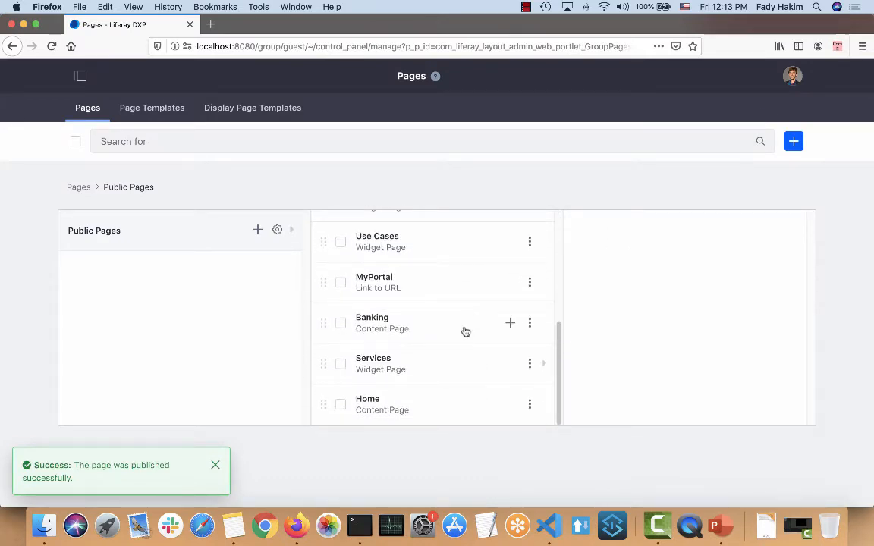
click(530, 404)
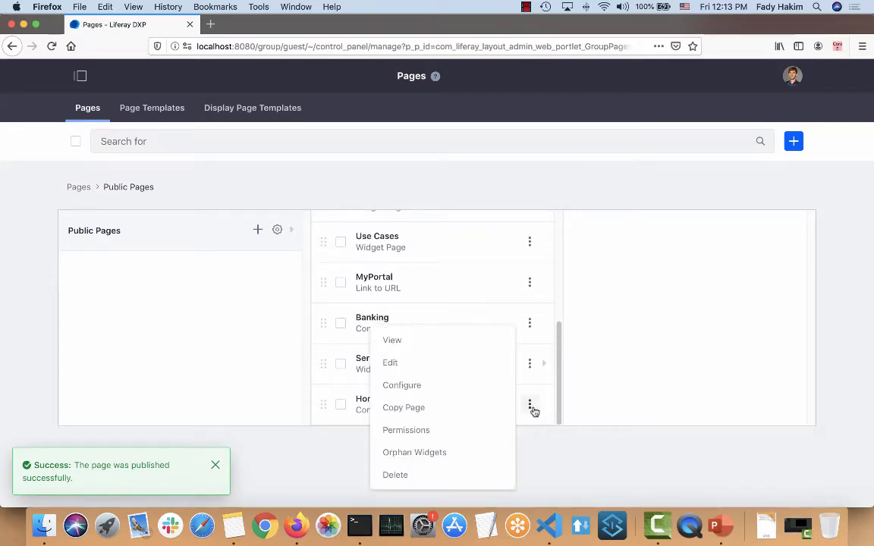
click(444, 346)
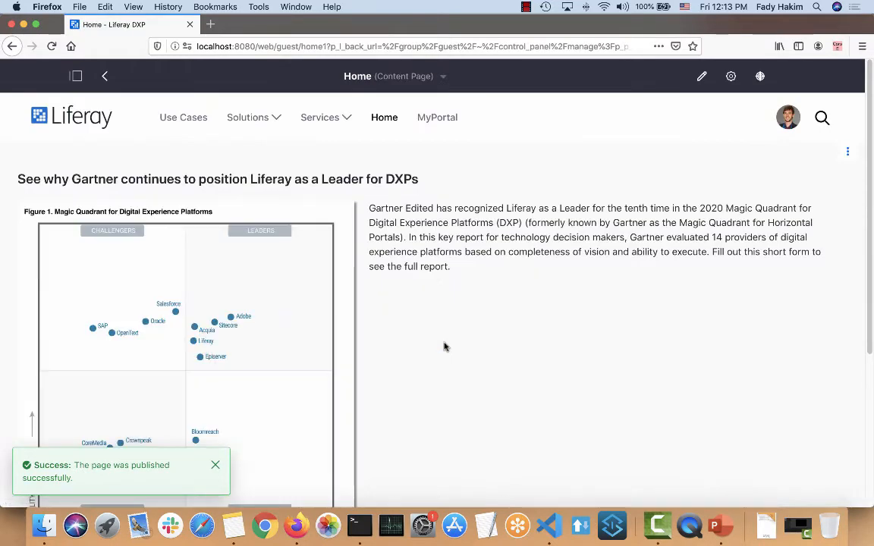
scroll(465, 320, down, 3)
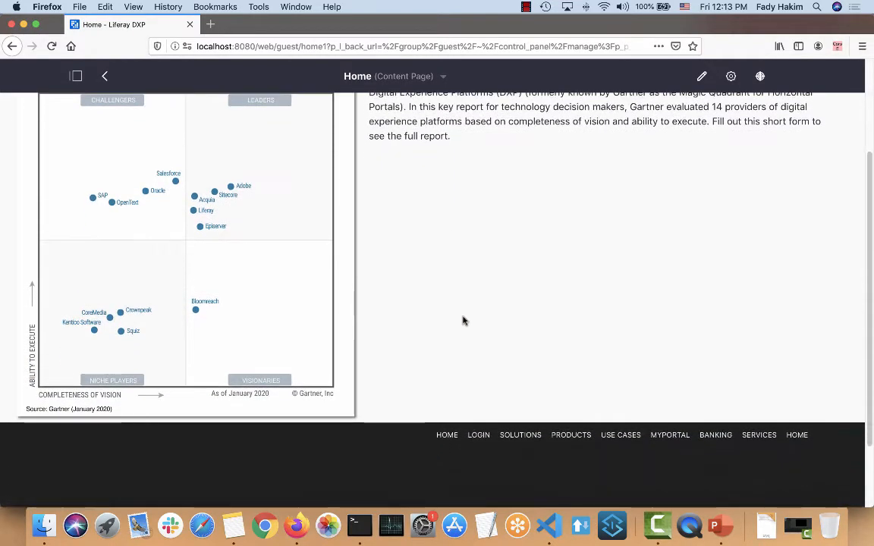
scroll(464, 320, up, 3)
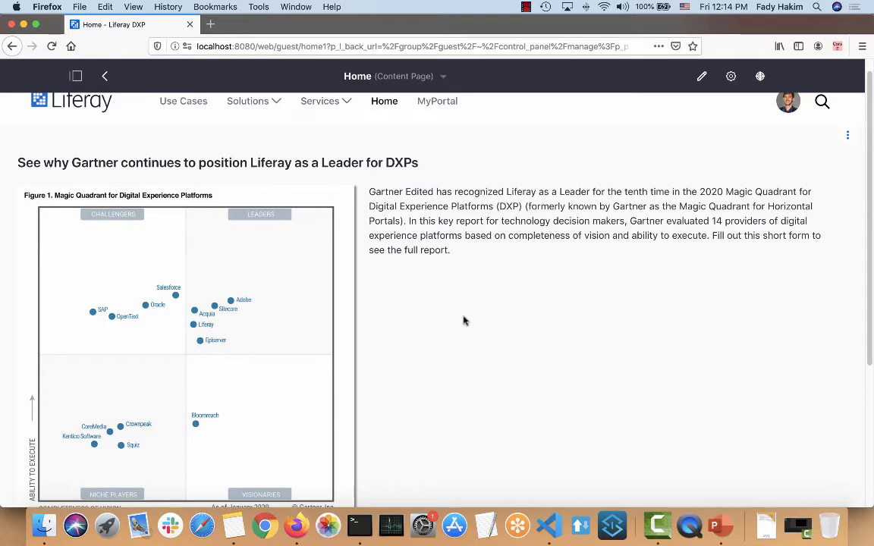
scroll(465, 320, up, 1)
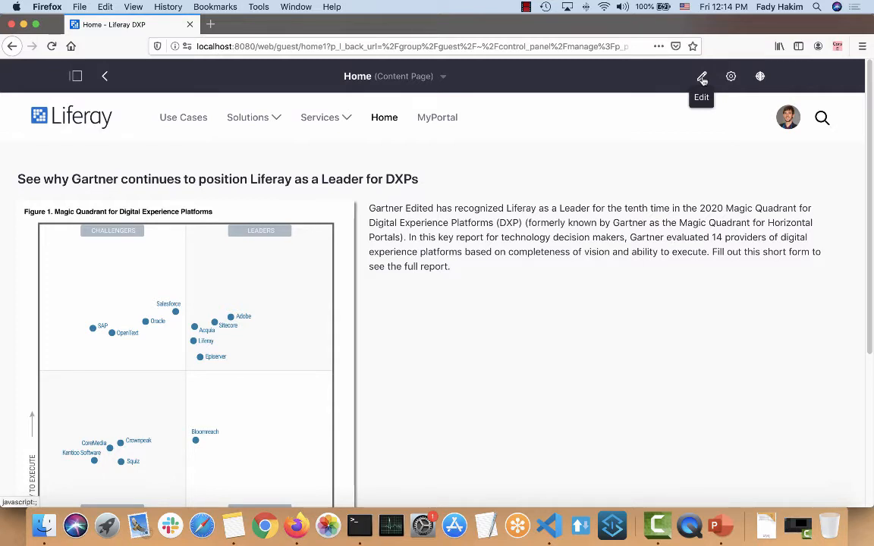
- Move the Home entry to the first position of the Main Menu, above Use Cases, and return to the Home page
mouse_move(400, 124)
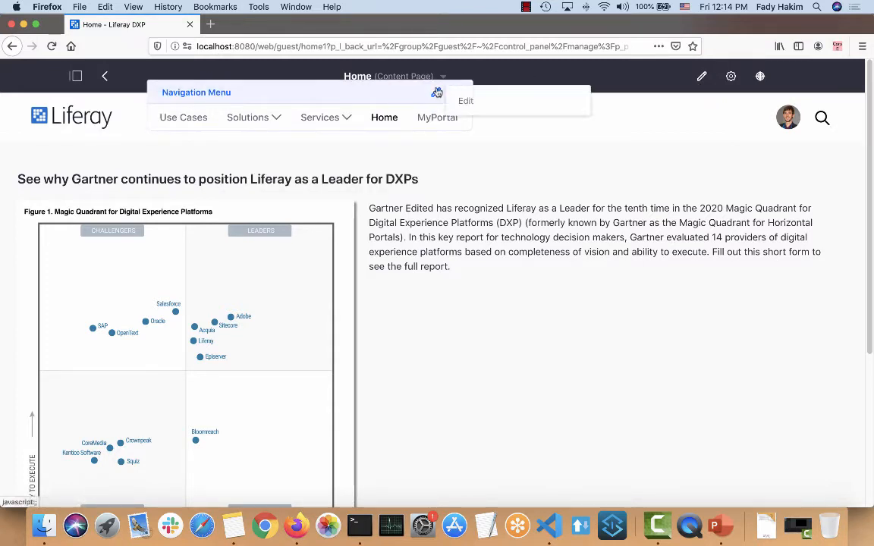
click(483, 105)
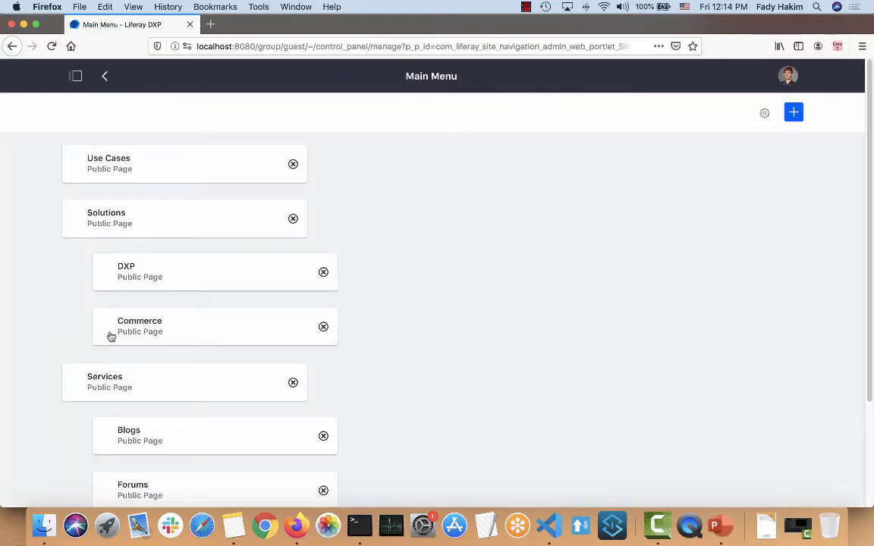
scroll(84, 361, down, 3)
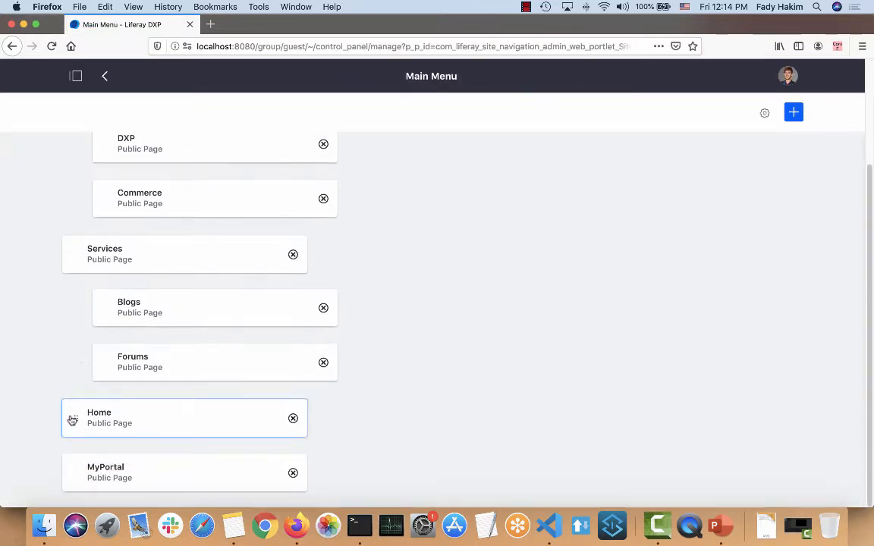
drag(74, 421, 90, 100)
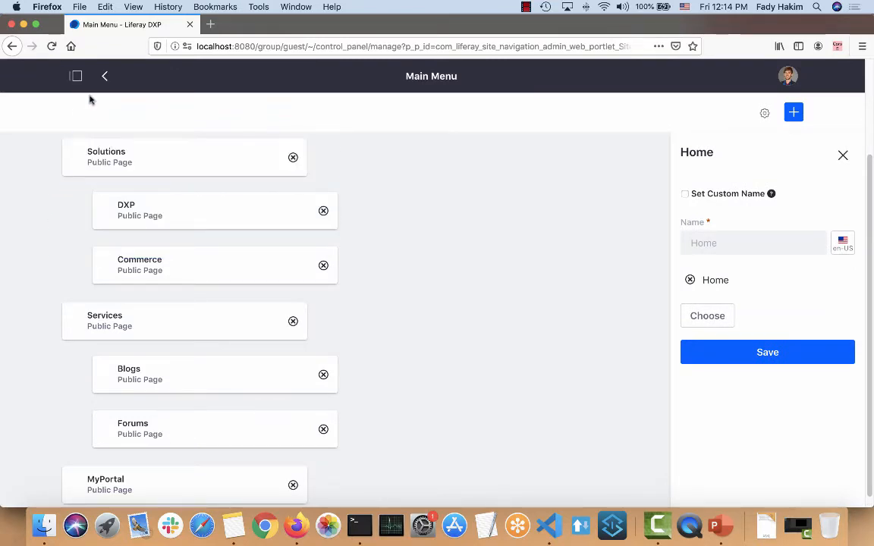
scroll(45, 201, up, 3)
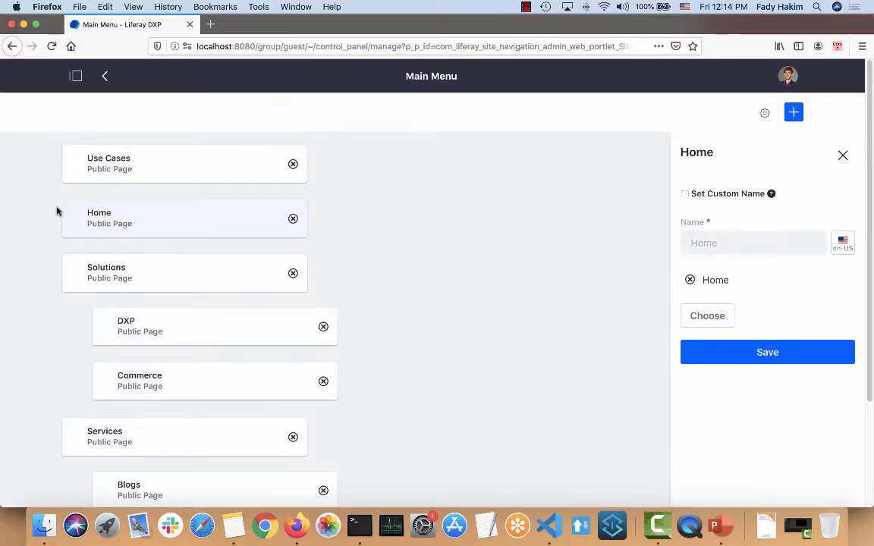
drag(74, 220, 72, 134)
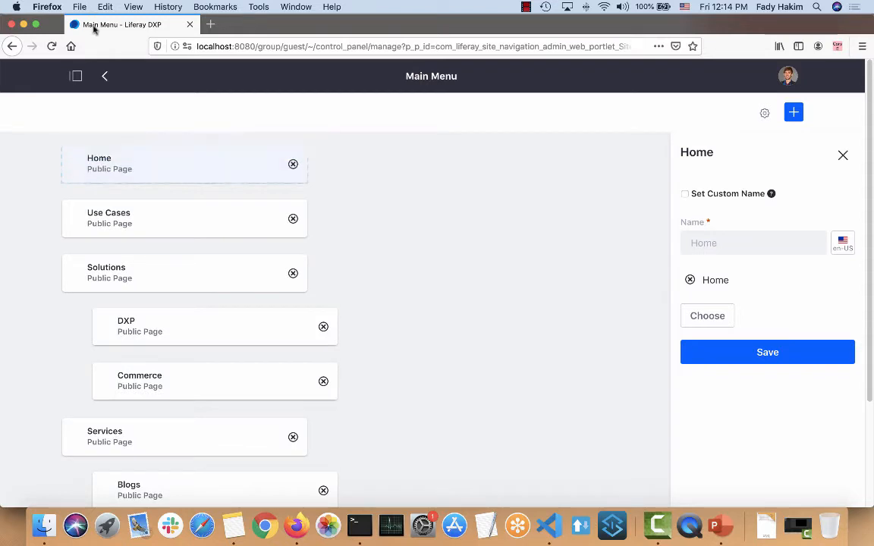
click(104, 77)
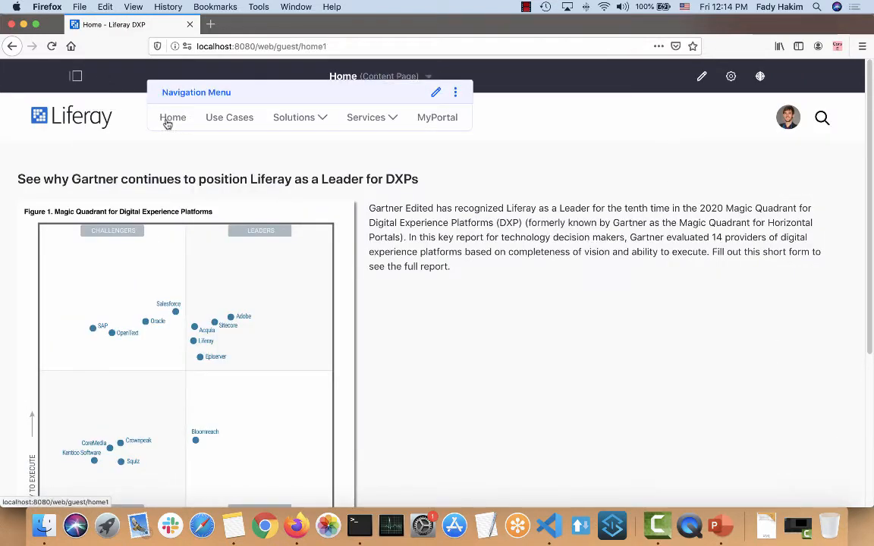
- Load the site's root address localhost:8080 to check which page serves as the landing page
drag(326, 46, 257, 47)
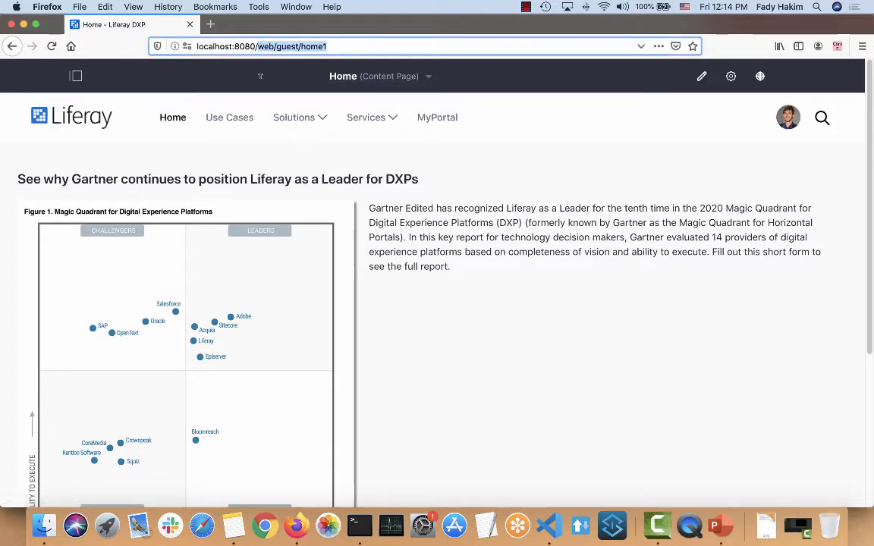
key(BackSpace)
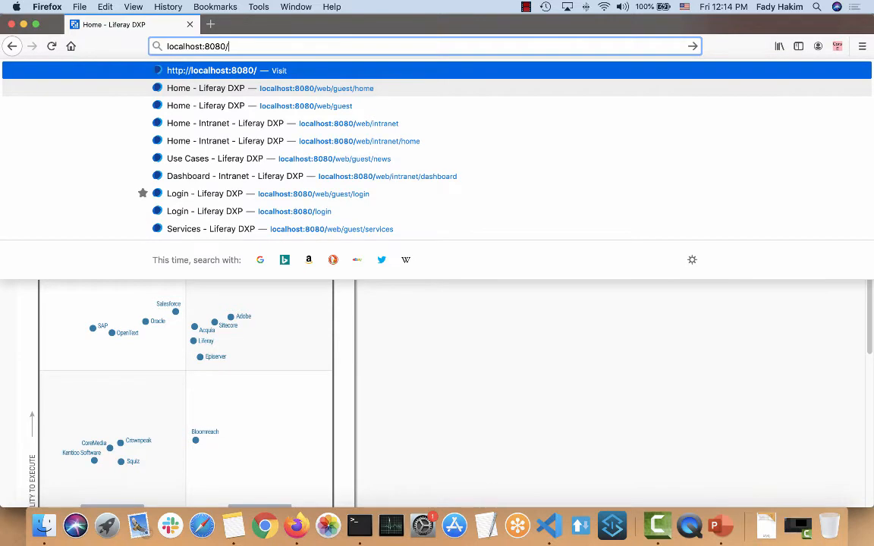
key(Return)
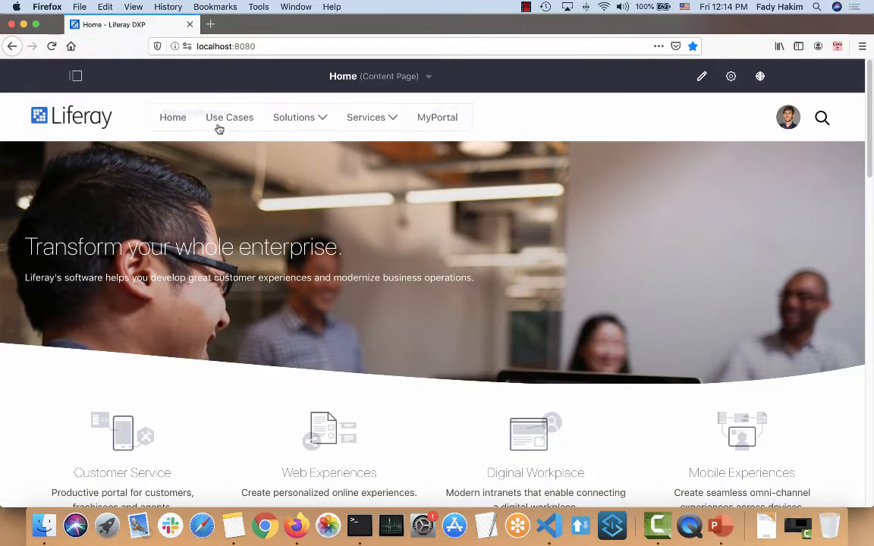
- Move the new Home content page from the end of the Public Pages list to the first position, above the original Home page
click(75, 76)
click(65, 195)
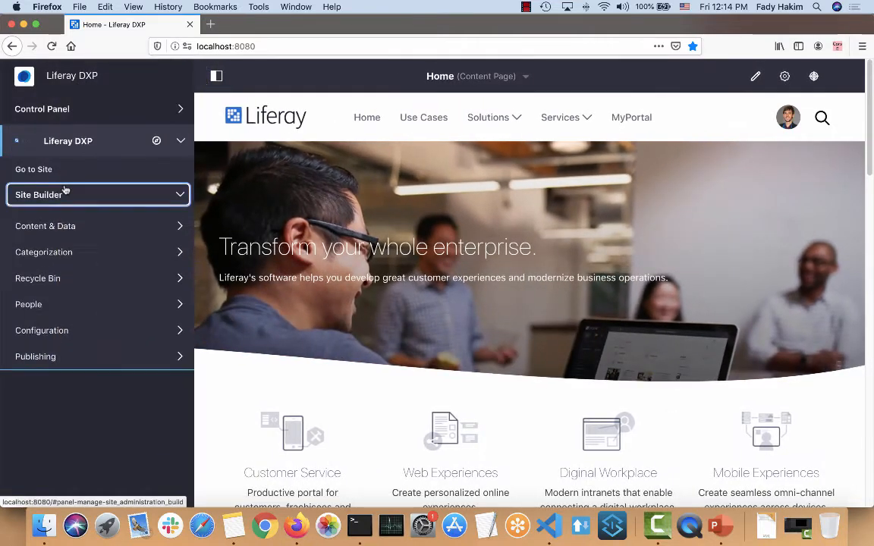
click(47, 230)
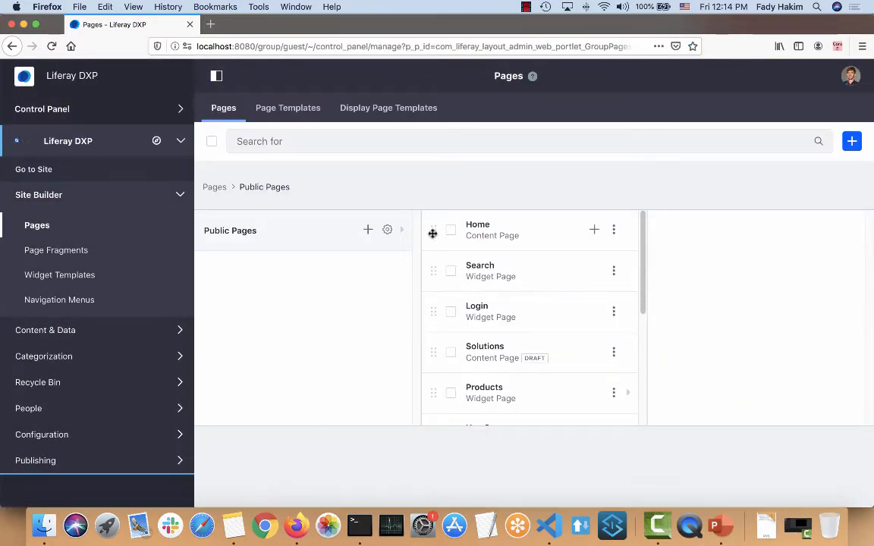
scroll(433, 234, down, 1)
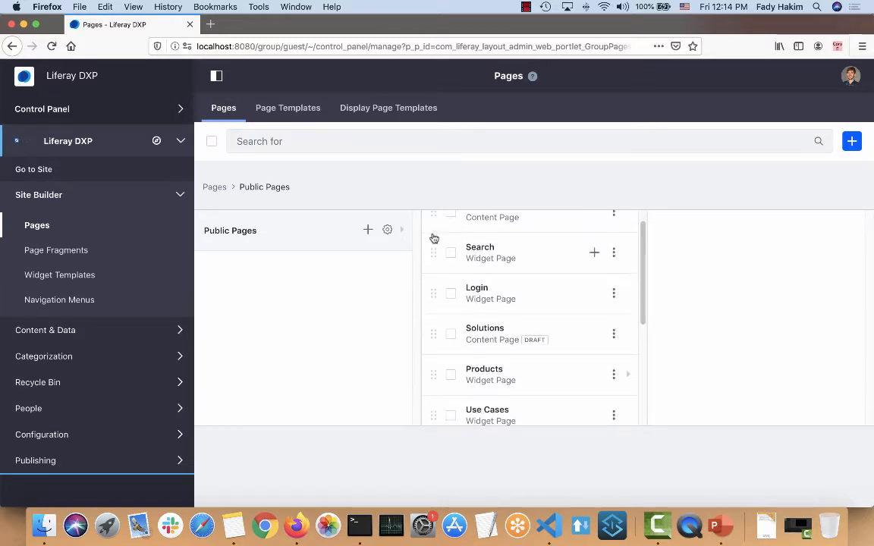
scroll(432, 234, up, 1)
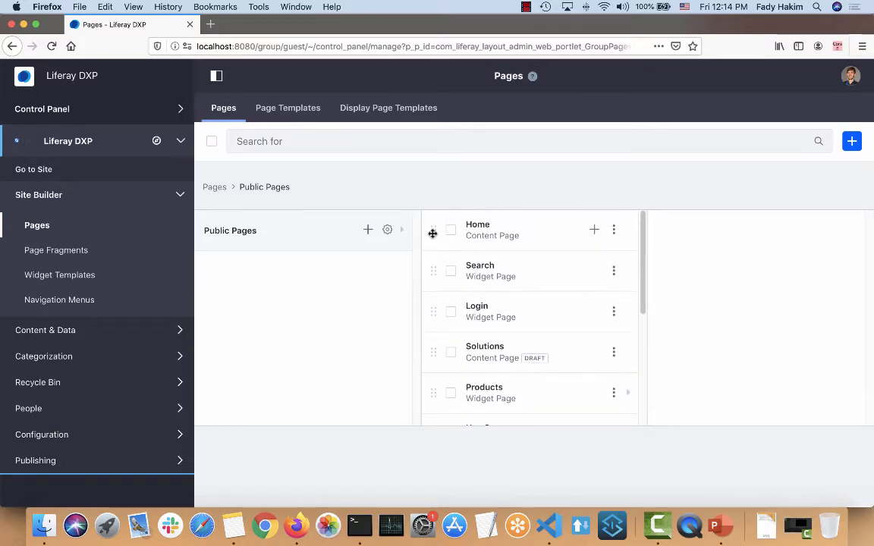
scroll(432, 233, down, 1)
scroll(433, 234, down, 10)
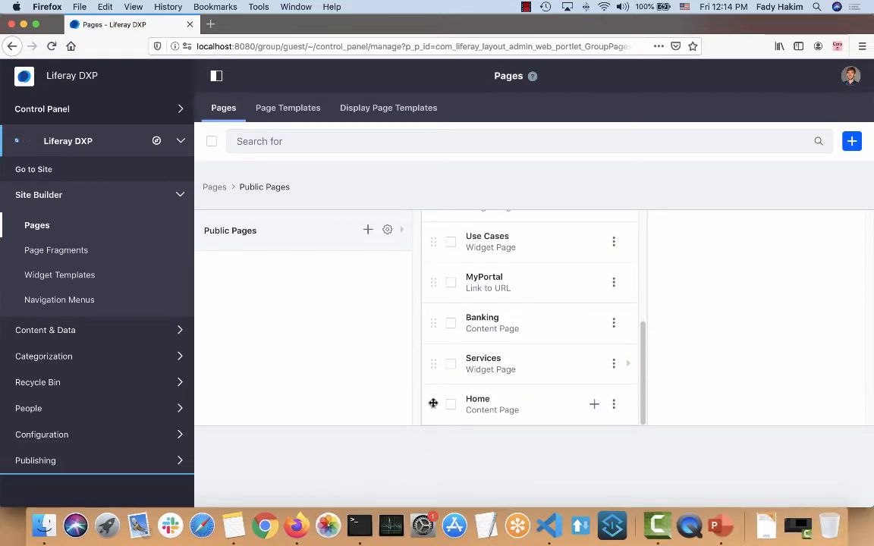
drag(433, 404, 453, 228)
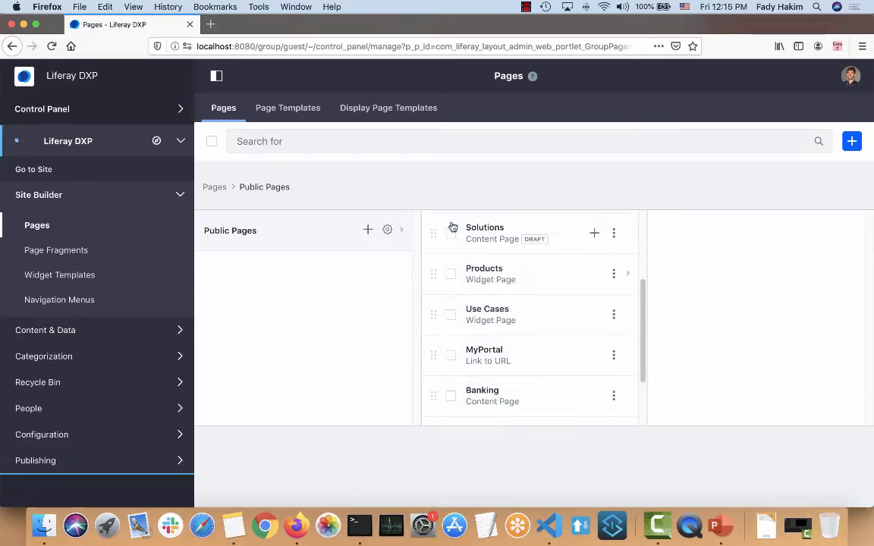
scroll(453, 228, up, 5)
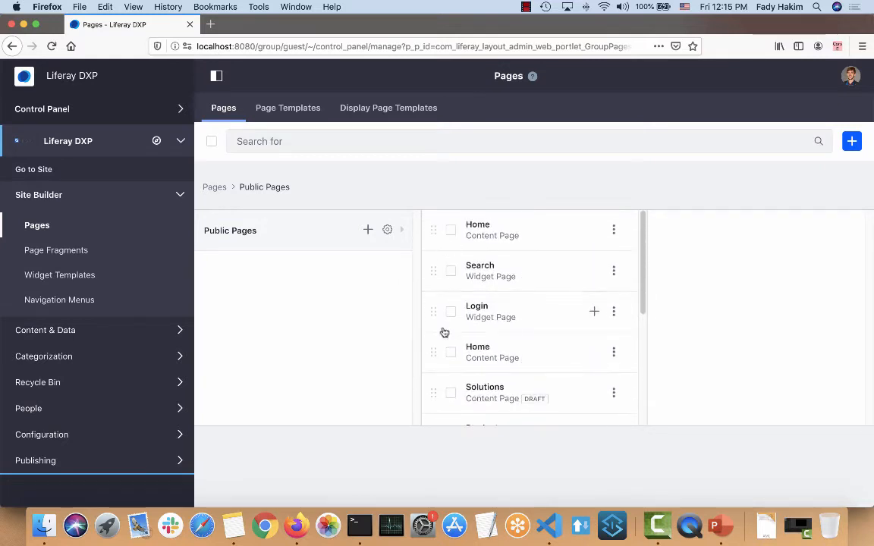
drag(432, 356, 438, 231)
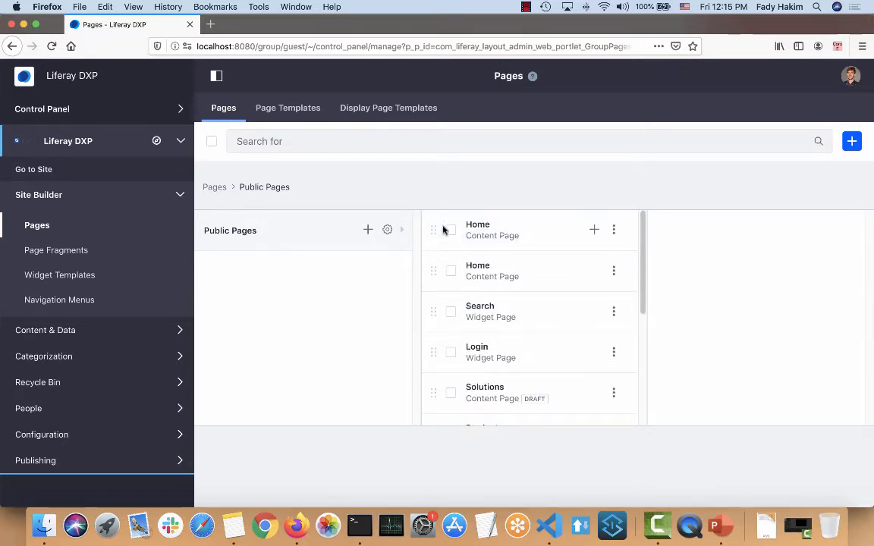
- Go to the site, load localhost:8080 again, and examine the landing page's content with the side menu hidden
click(33, 169)
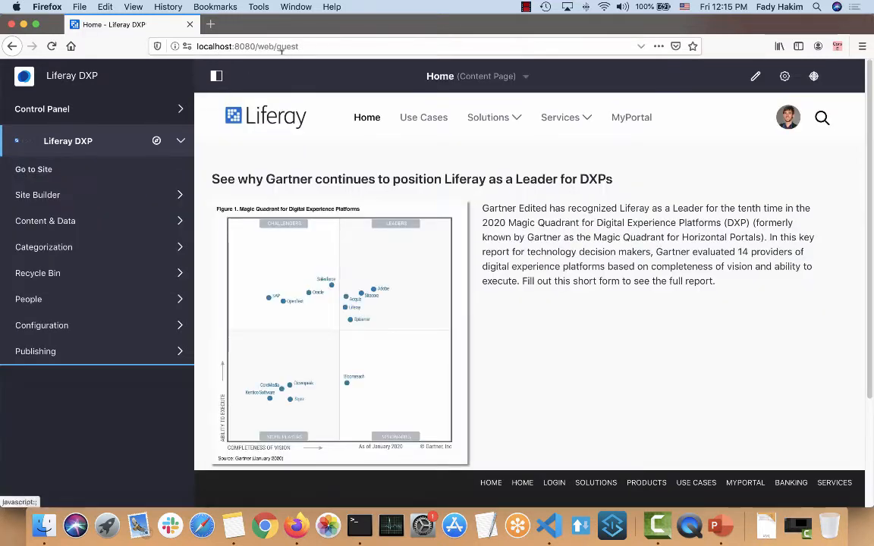
drag(256, 46, 231, 66)
key(BackSpace)
key(Return)
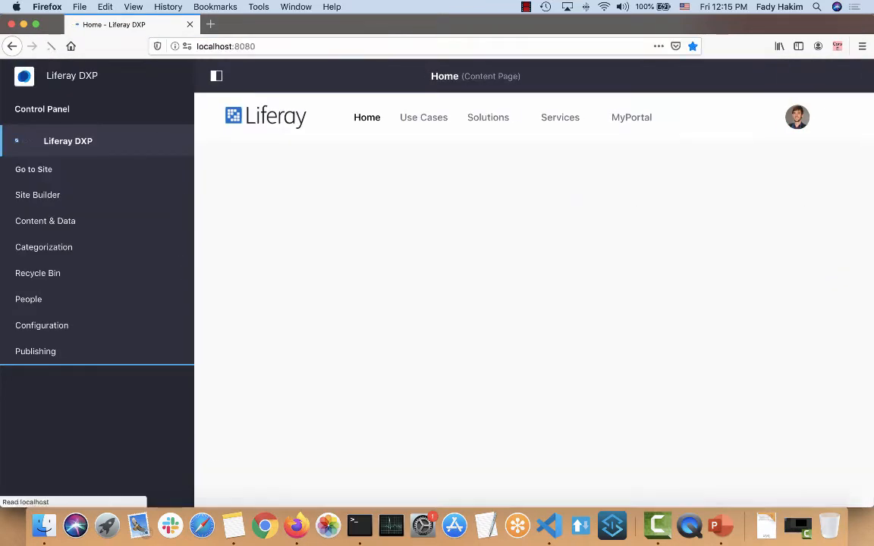
click(213, 77)
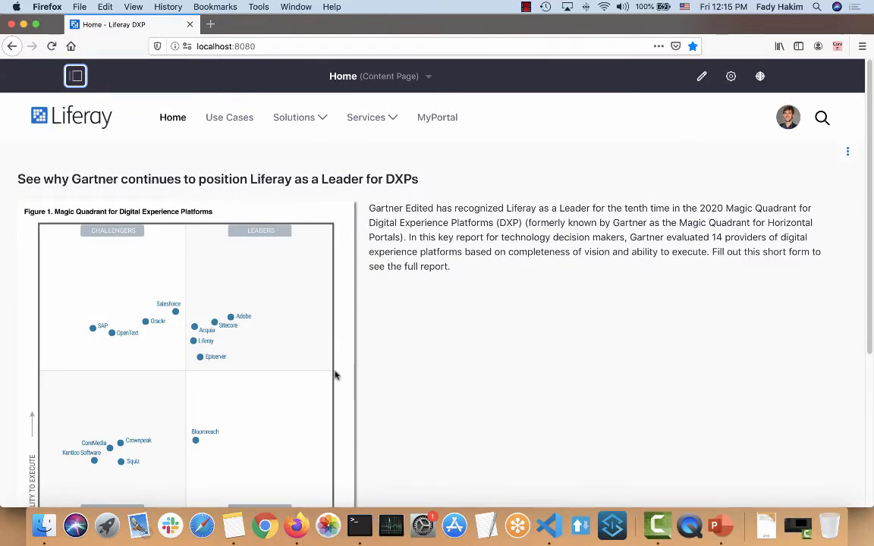
scroll(335, 375, down, 2)
scroll(335, 375, down, 1)
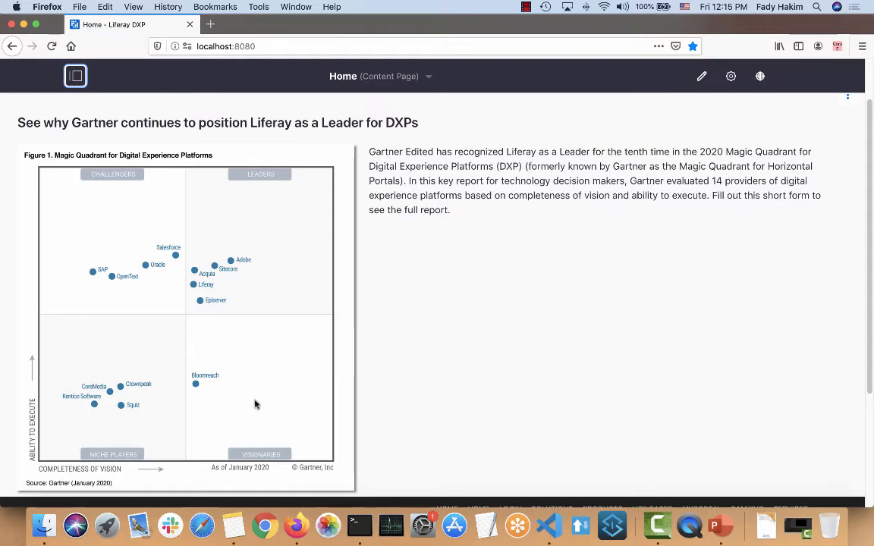
scroll(309, 335, up, 2)
scroll(309, 334, up, 1)
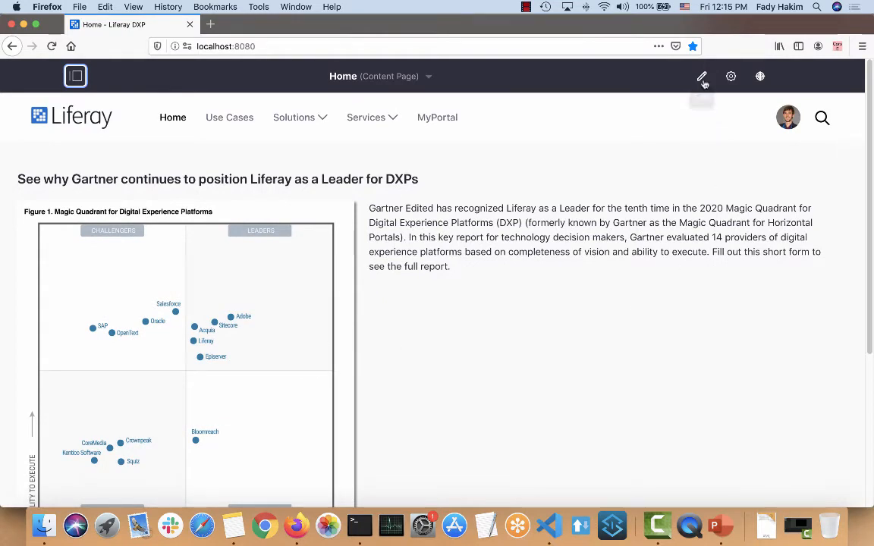
- Edit the Home page and place a Banner Slider from the Basic Sections above the web content article
click(701, 76)
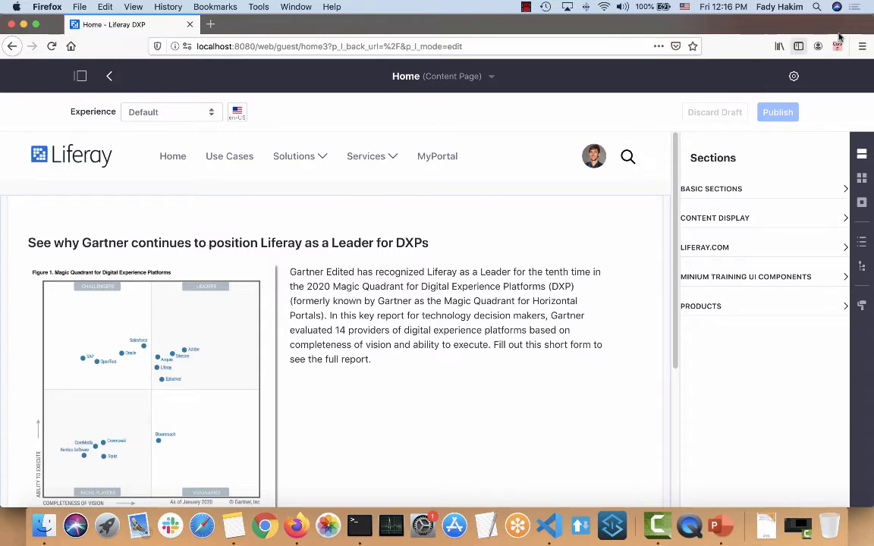
click(866, 155)
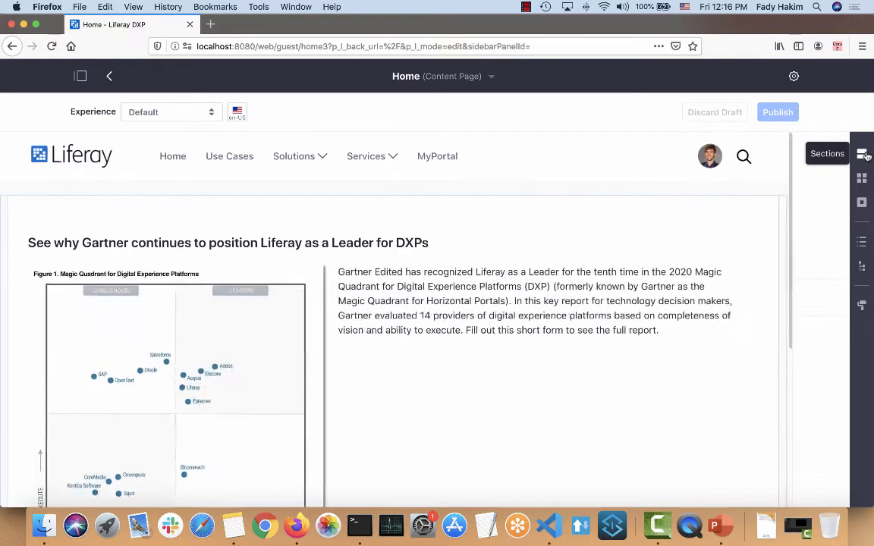
click(867, 155)
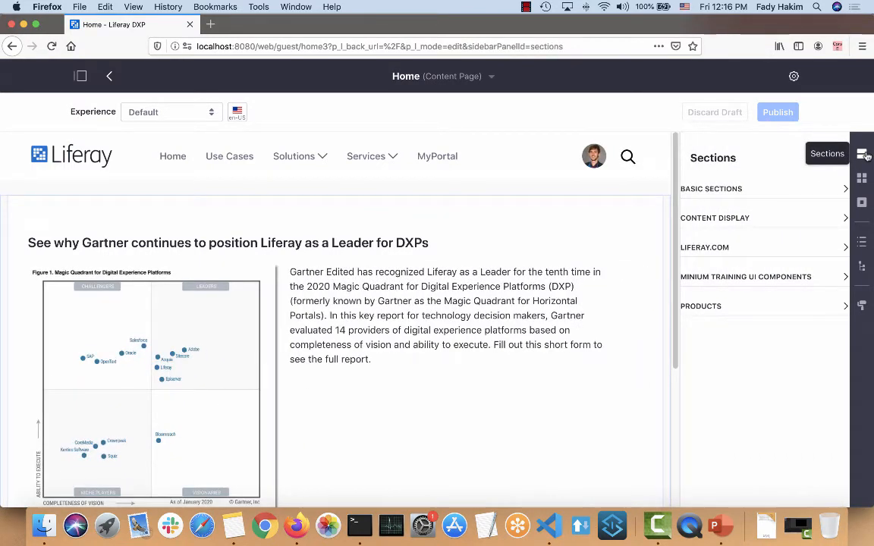
click(736, 218)
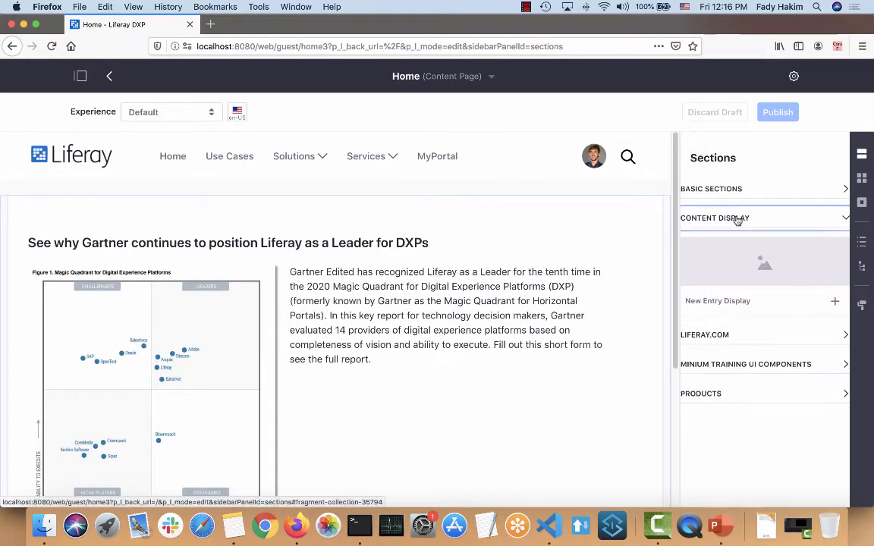
click(736, 189)
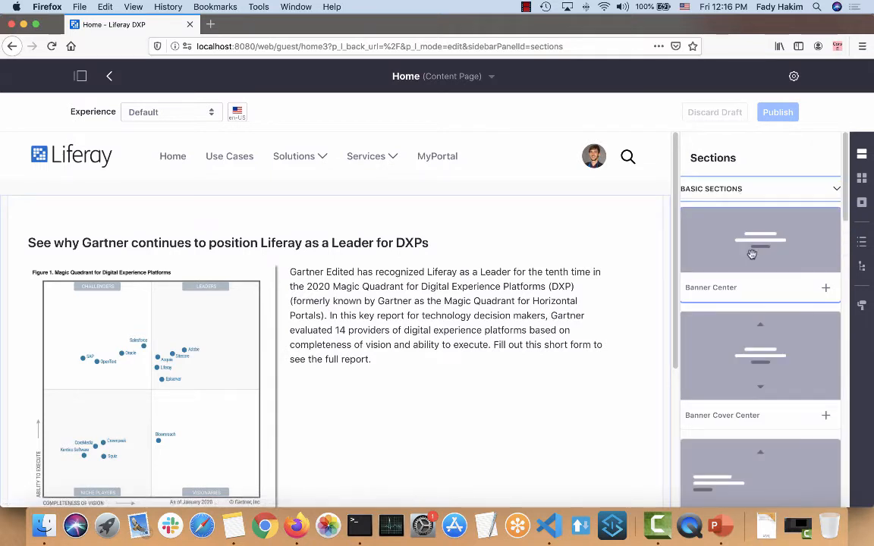
scroll(752, 254, down, 1)
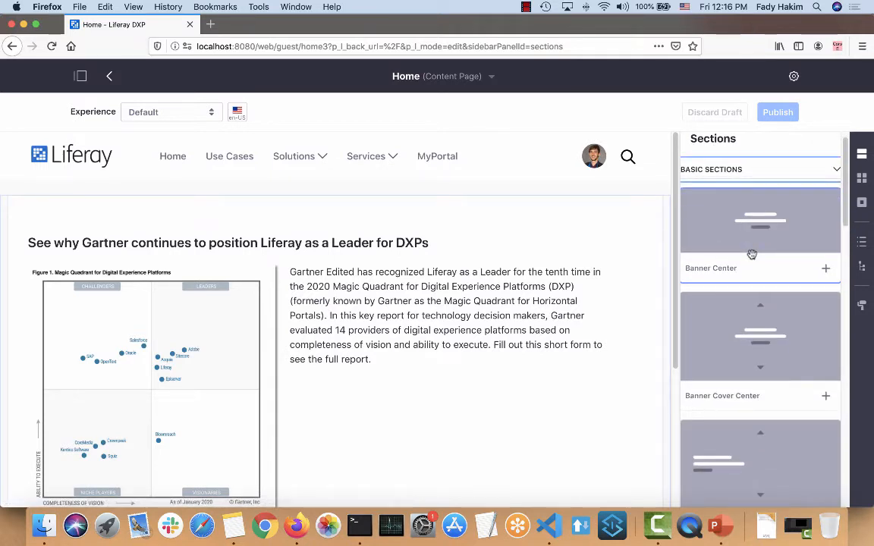
scroll(752, 254, down, 5)
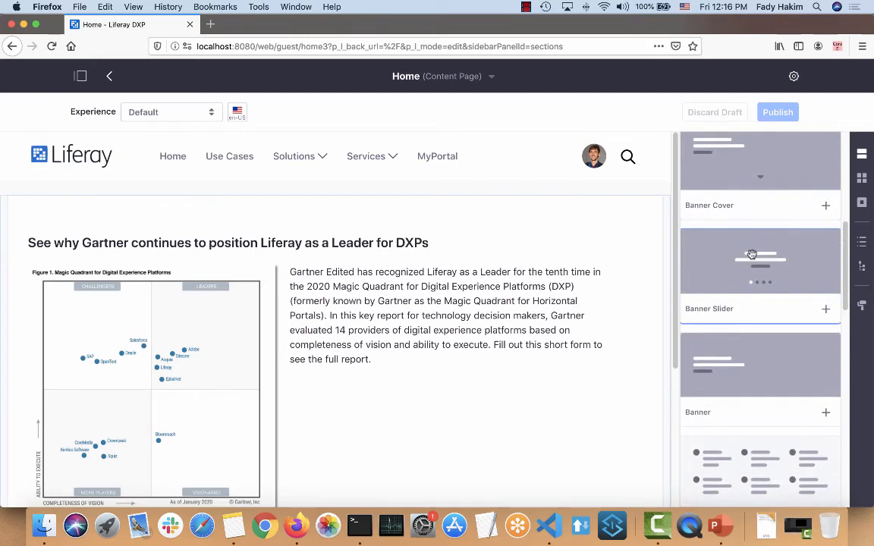
drag(752, 255, 451, 231)
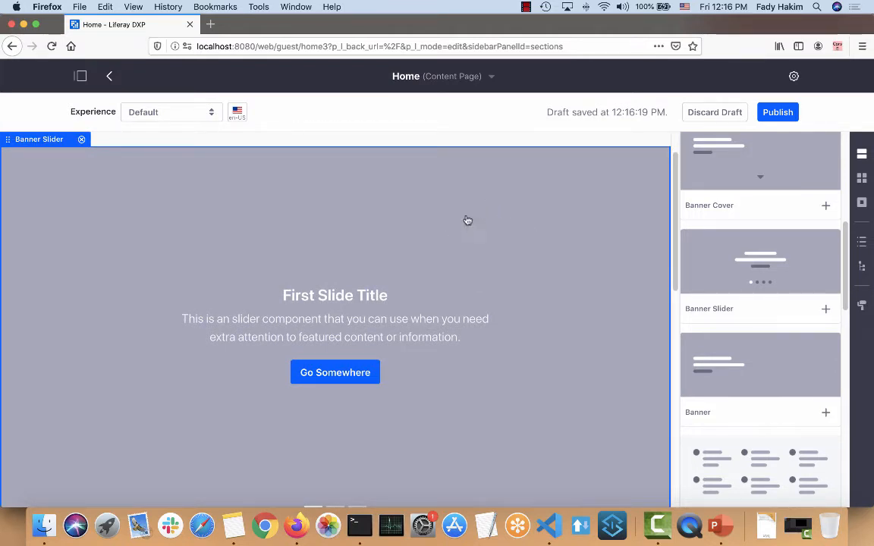
- Set the first slide's background image to content_01.jpg from the Porygon folder in Documents and Media
double_click(468, 219)
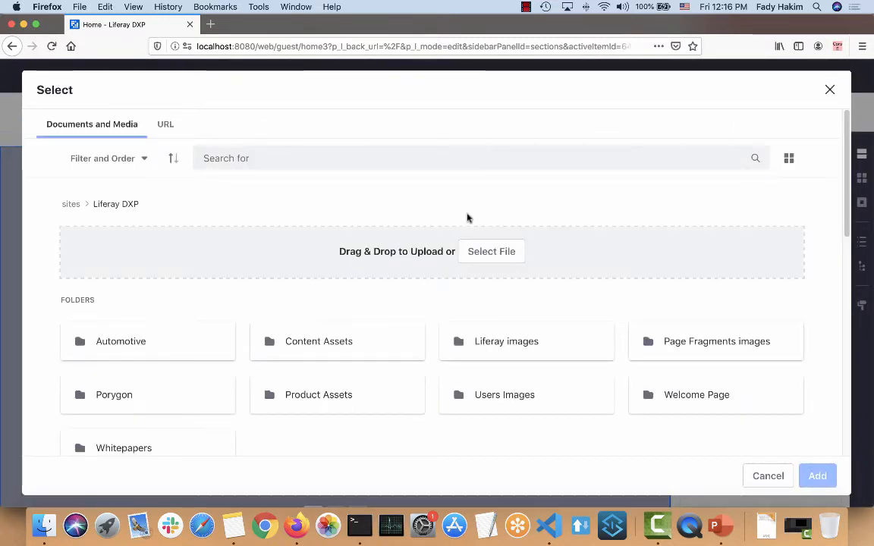
scroll(468, 218, down, 2)
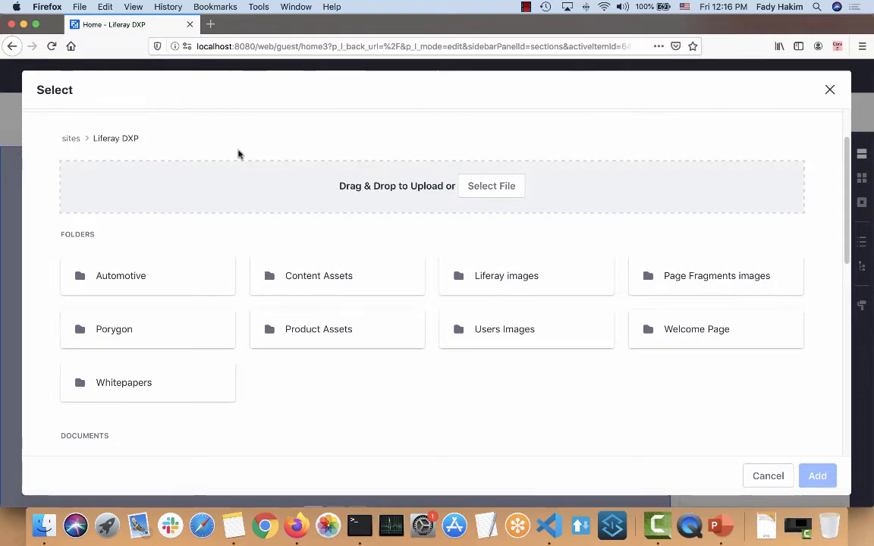
click(116, 329)
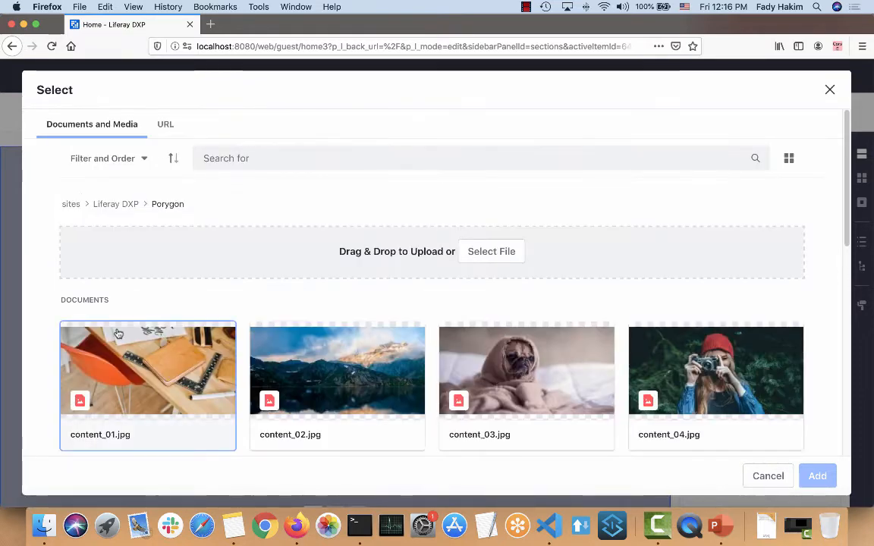
click(131, 333)
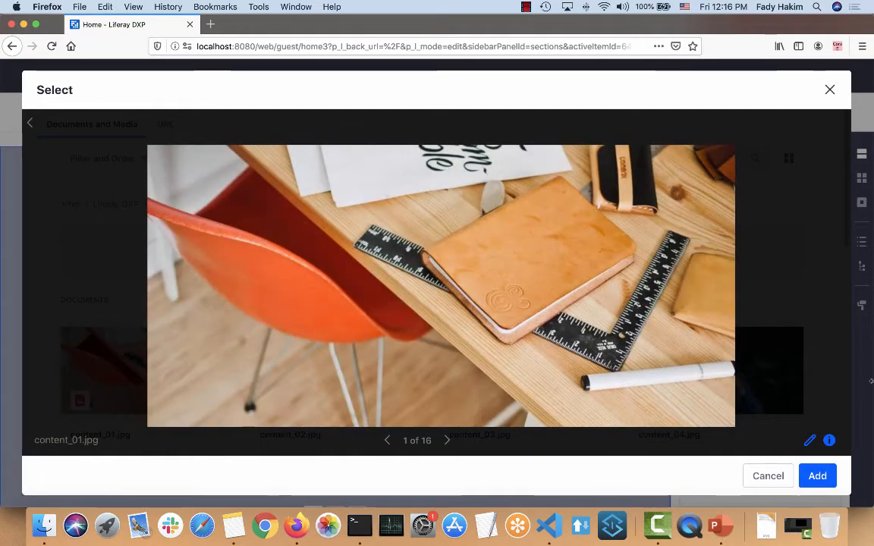
click(820, 476)
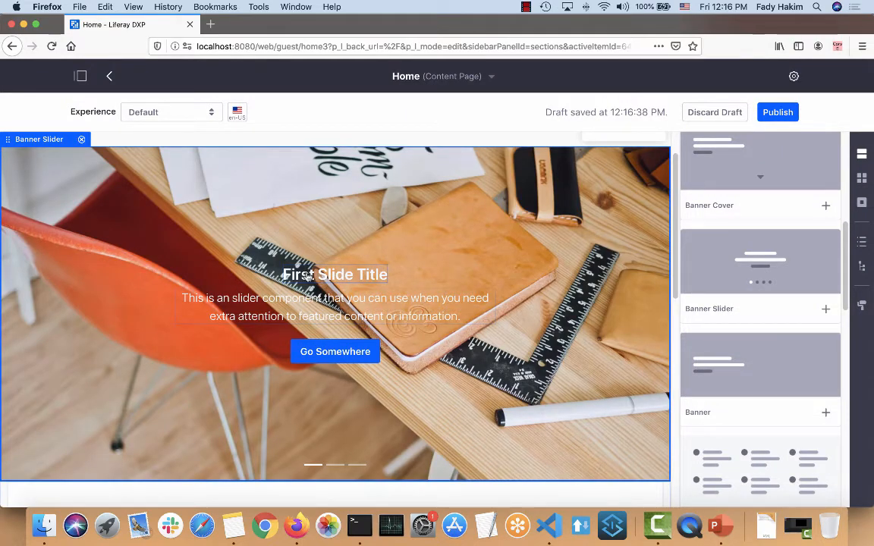
- Replace the first slide's title with "One Platform. Endless Solutions." copied from the Slides note in Notes
click(234, 525)
click(326, 288)
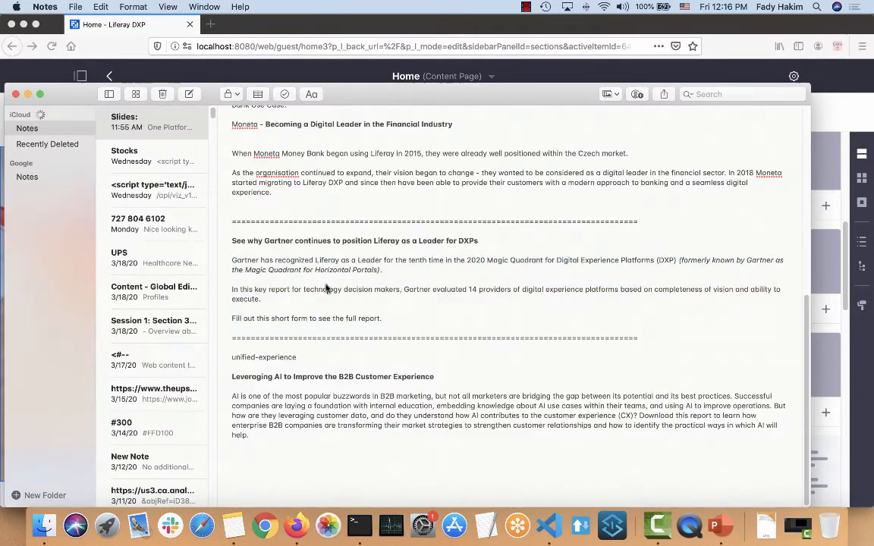
scroll(327, 288, up, 10)
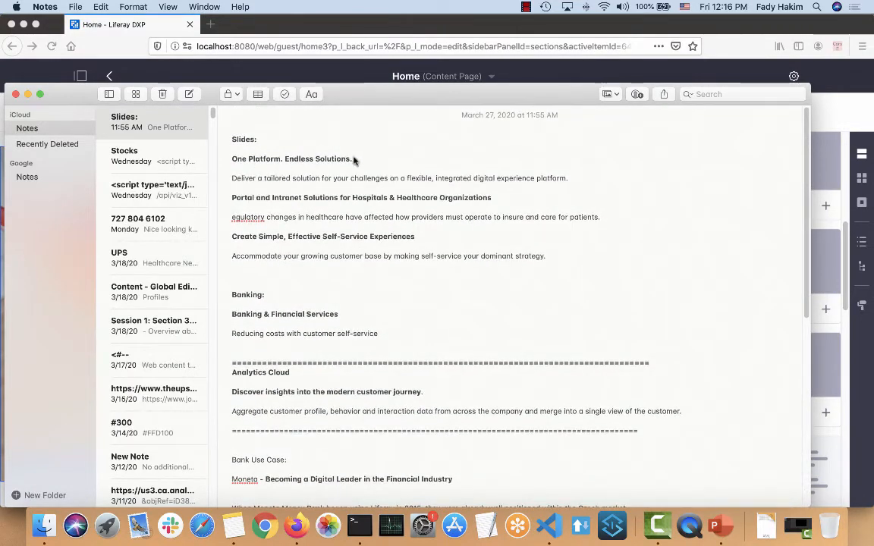
drag(357, 161, 220, 162)
key(super+c)
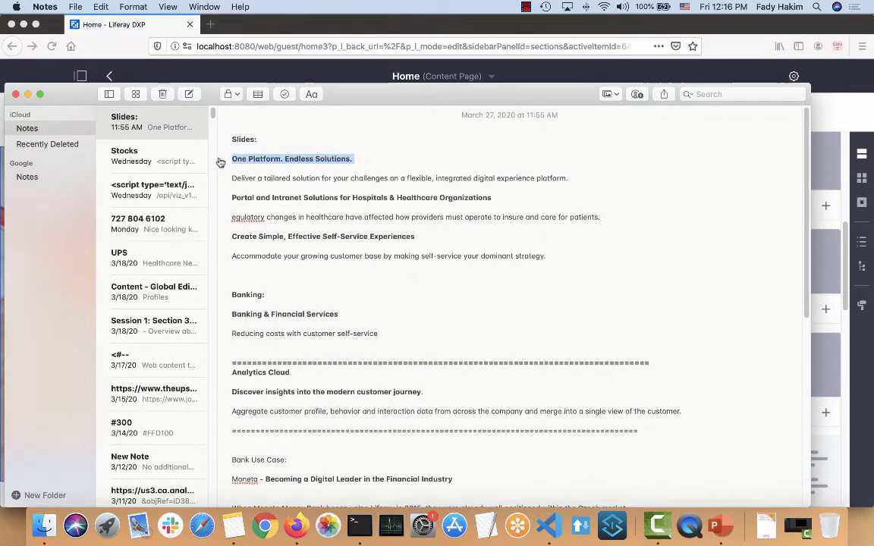
key(super+Tab)
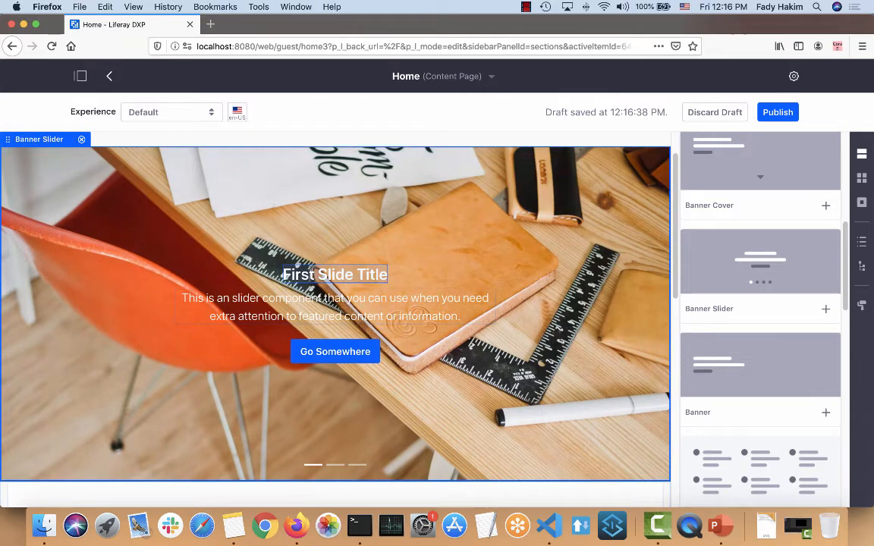
key(super+a)
key(super+v)
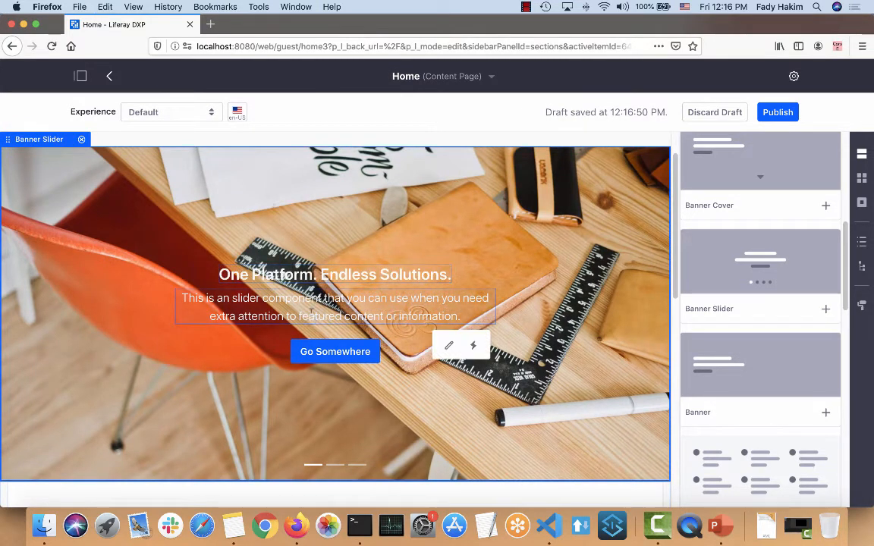
- Replace the first slide's description with "Deliver a tailored solution for your challenges on a flexible, integrated digital experience platform." from the Slides note in Notes
key(super+Tab)
drag(568, 177, 238, 178)
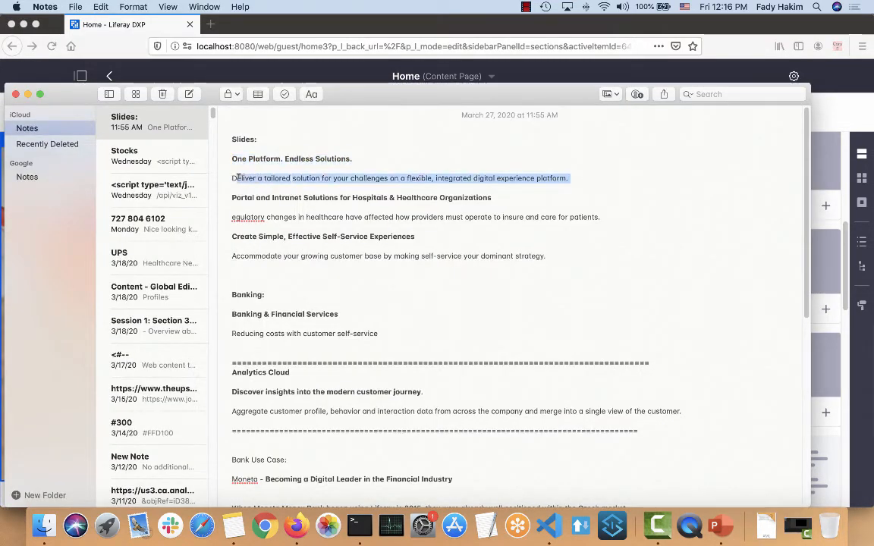
key(super+Tab)
triple_click(253, 300)
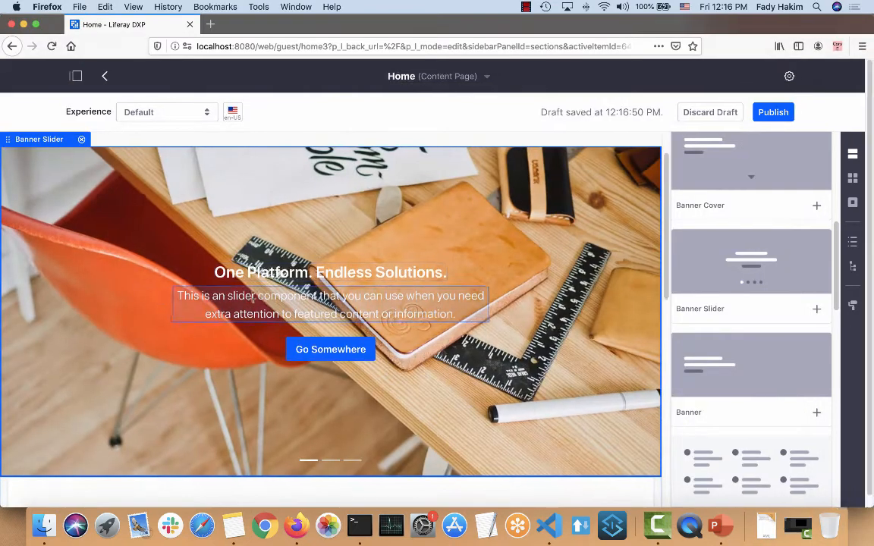
key(super+v)
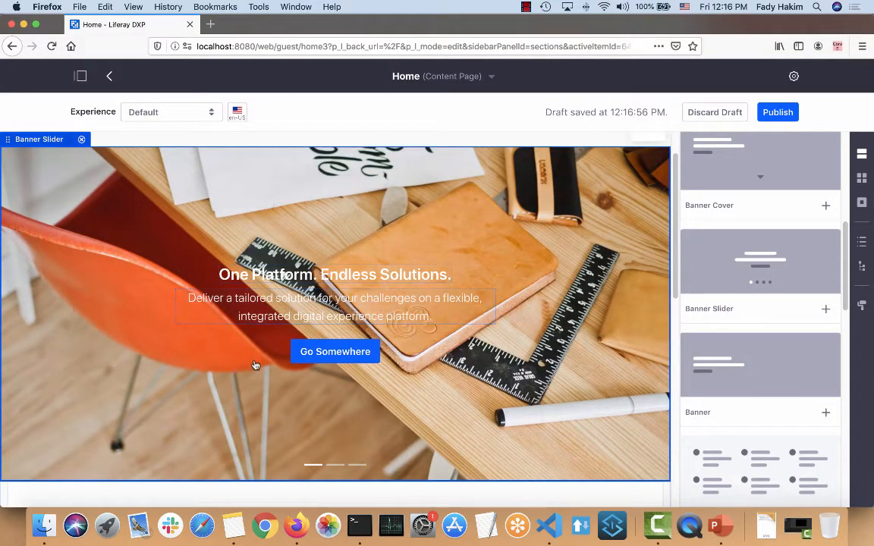
- Change the label of the first slide's Go Somewhere button to "Details"
click(339, 354)
double_click(339, 354)
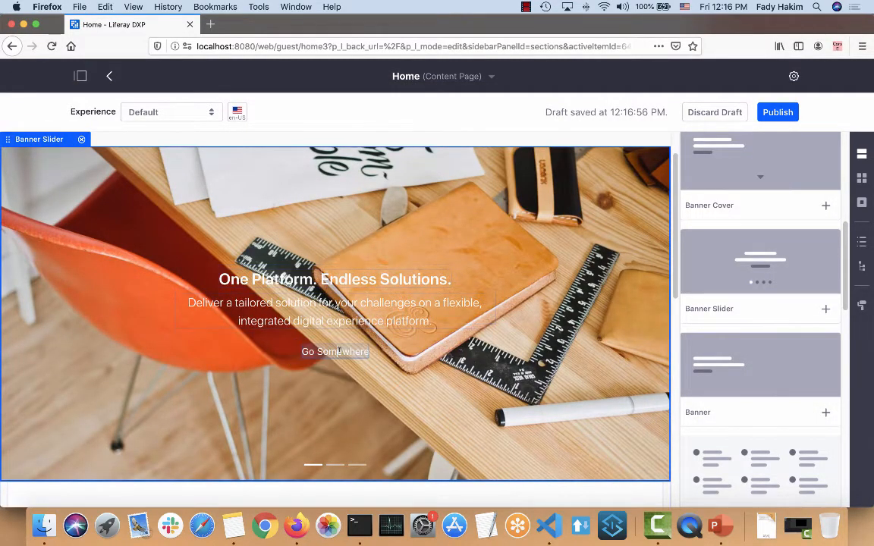
text(Details)
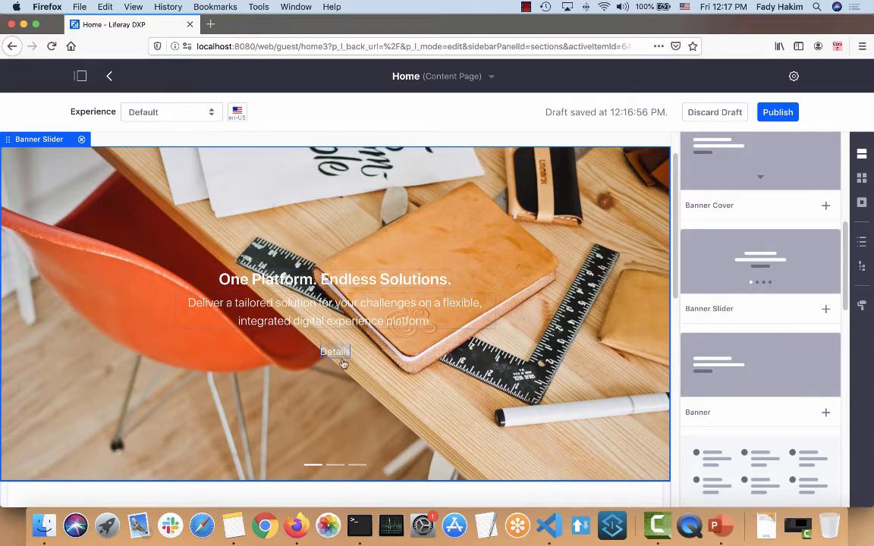
click(351, 406)
click(338, 361)
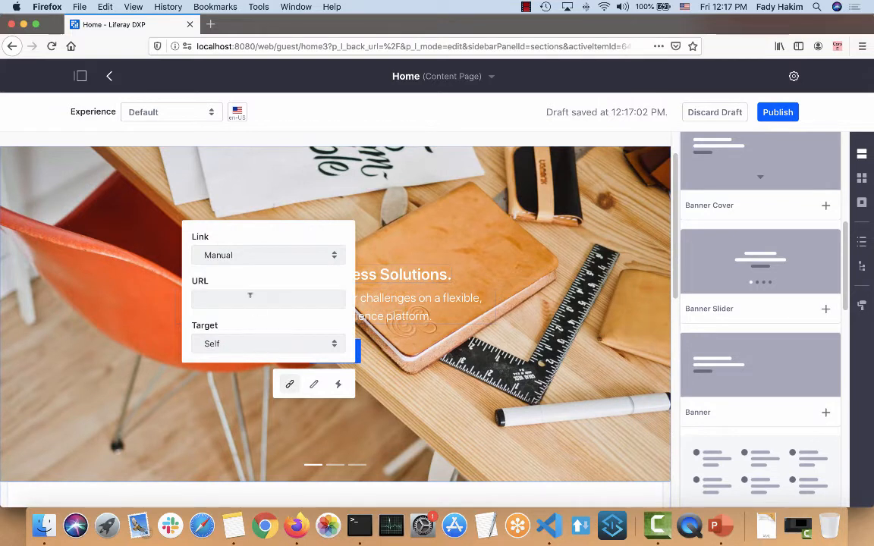
click(249, 298)
text(http)
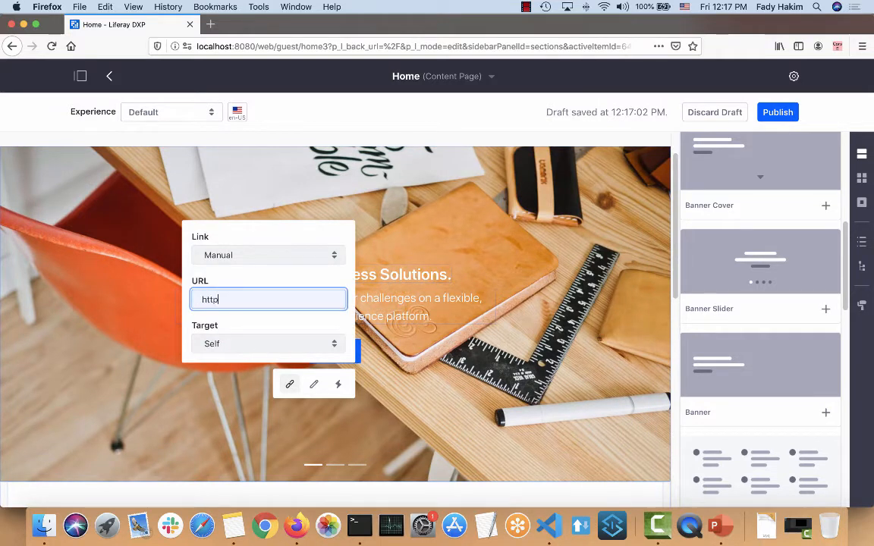
text(://www.)
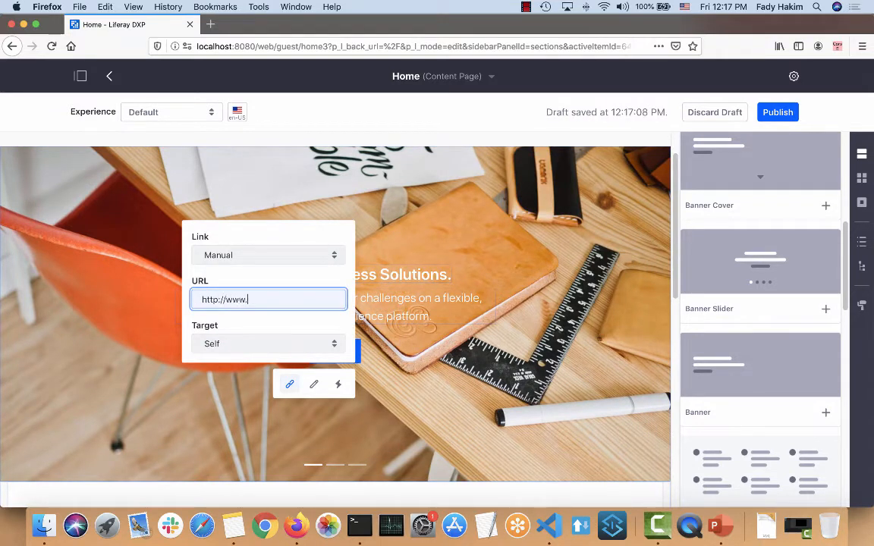
text(liferay.com)
click(427, 433)
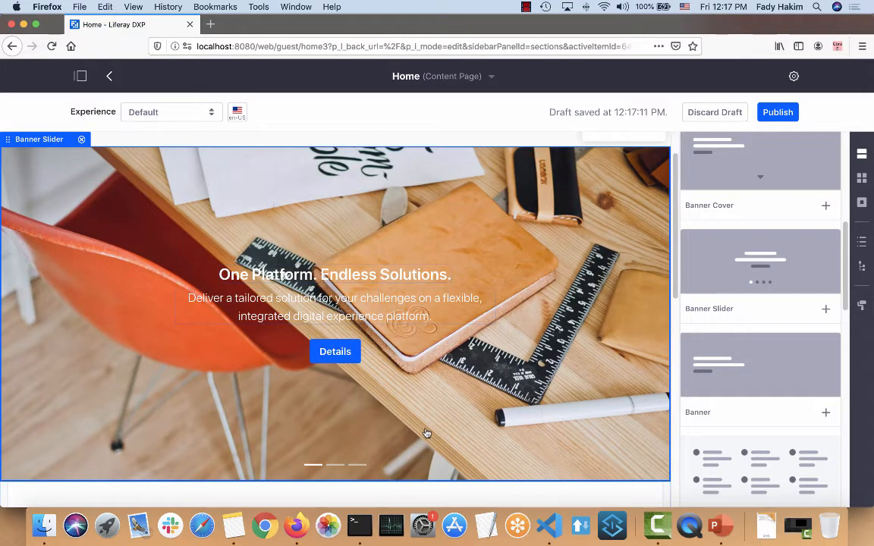
- Show the second slide and set its background image to content_02.jpg from the Porygon folder
click(340, 469)
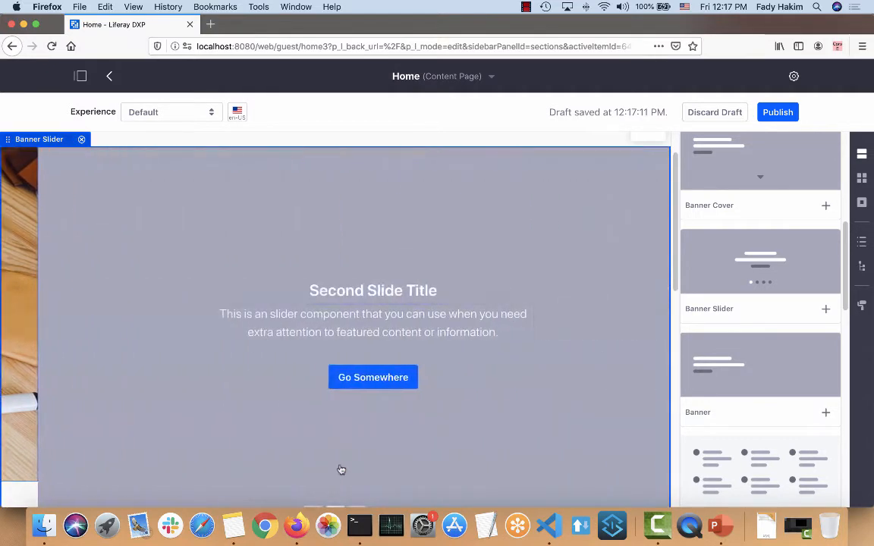
double_click(576, 197)
click(125, 394)
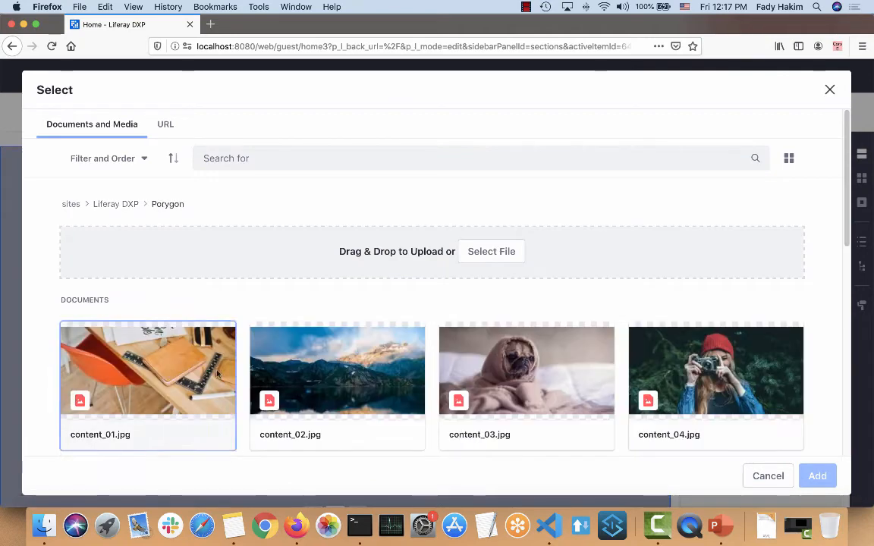
click(320, 365)
click(817, 476)
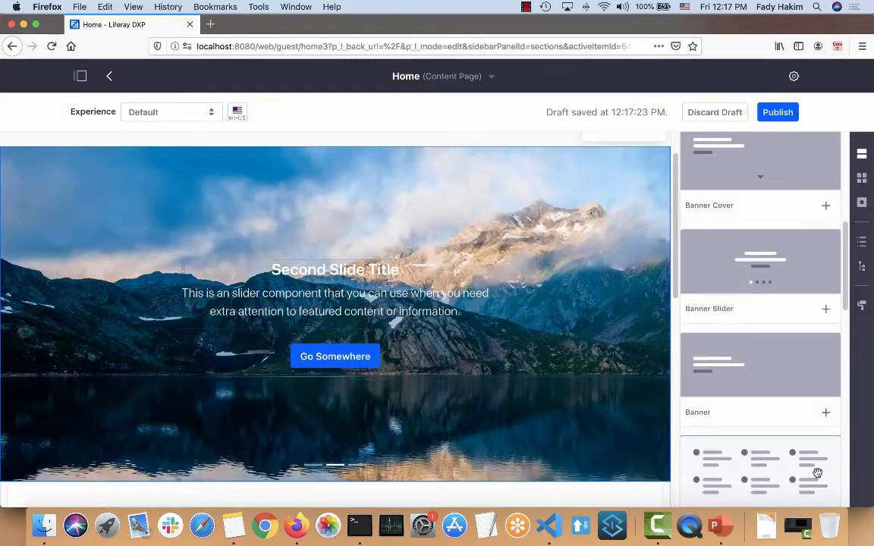
- Replace the second slide's title with "Create Simple, Effective Self-Service Experiences" copied from the Slides note in Notes
scroll(362, 335, down, 1)
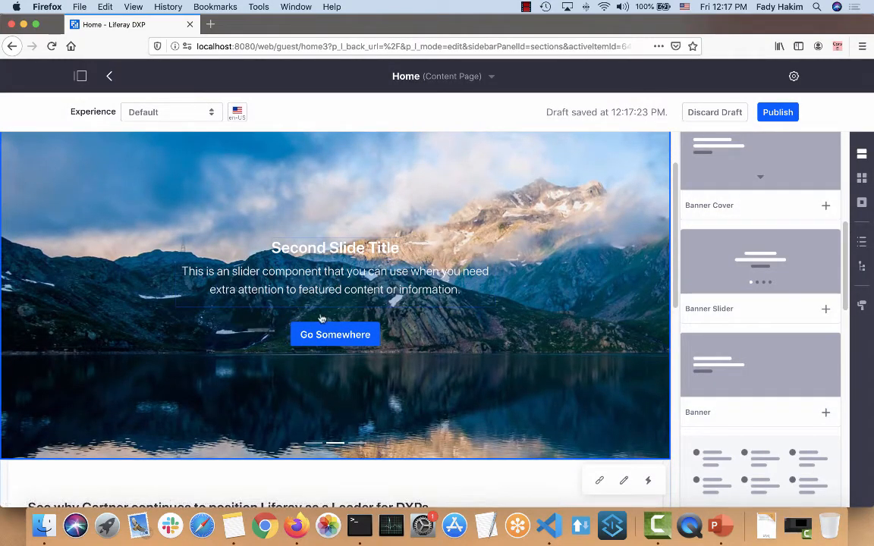
key(super+Tab)
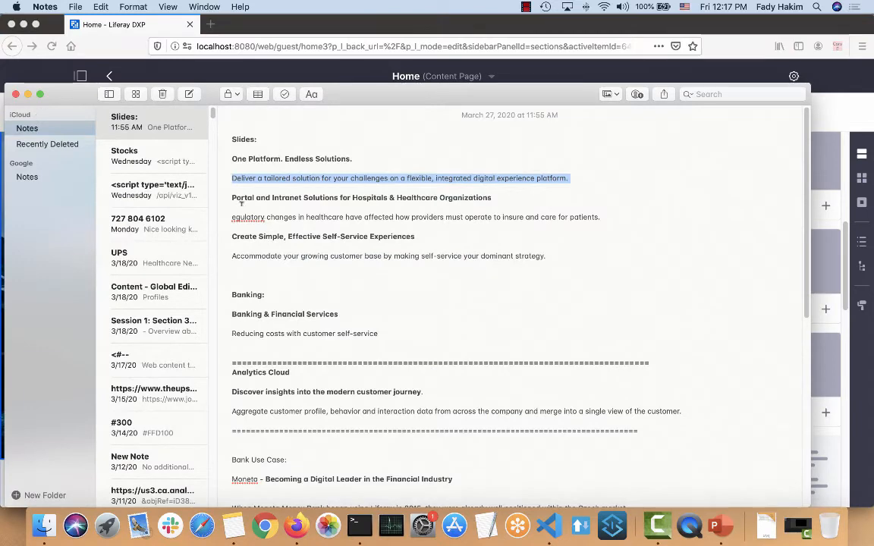
drag(417, 236, 228, 236)
key(super+c)
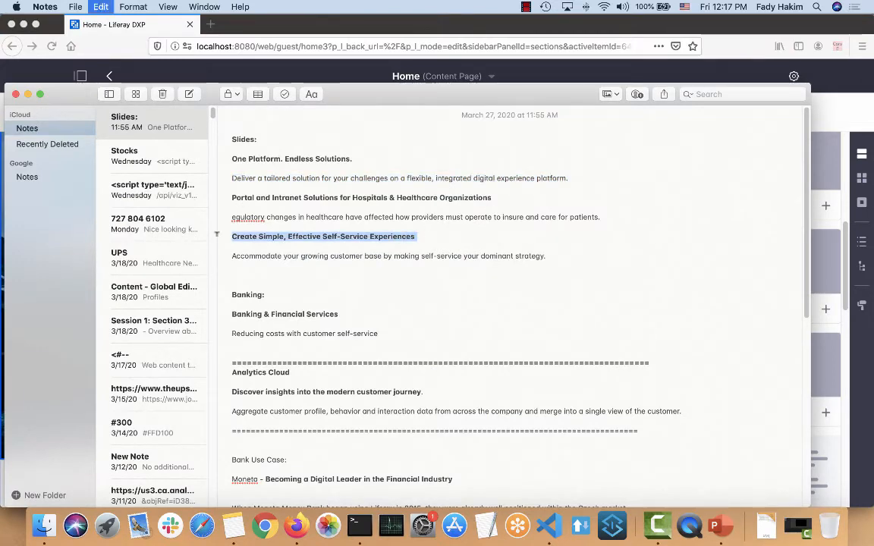
key(super+Tab)
double_click(297, 245)
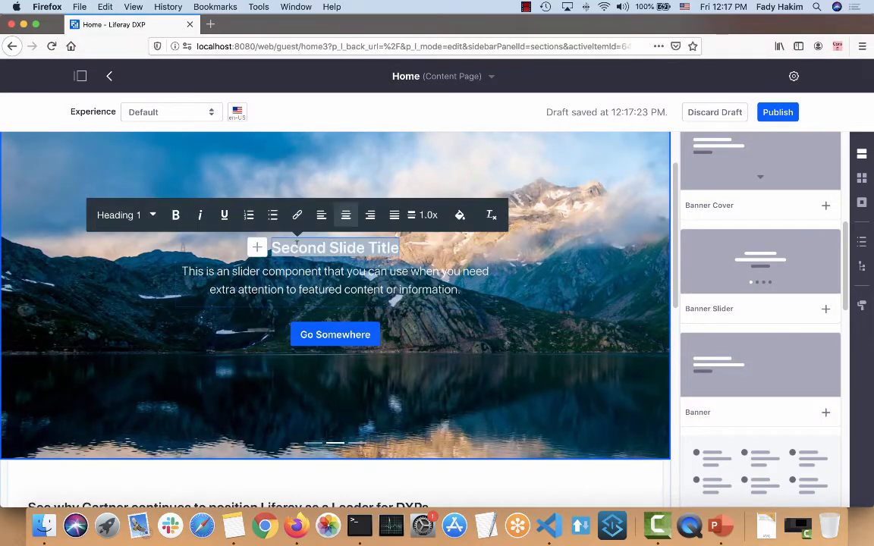
key(super+v)
- Replace the second slide's description with "Accommodate your growing customer base by making self-service your dominant strategy." from the Slides note in Notes
key(super+Tab)
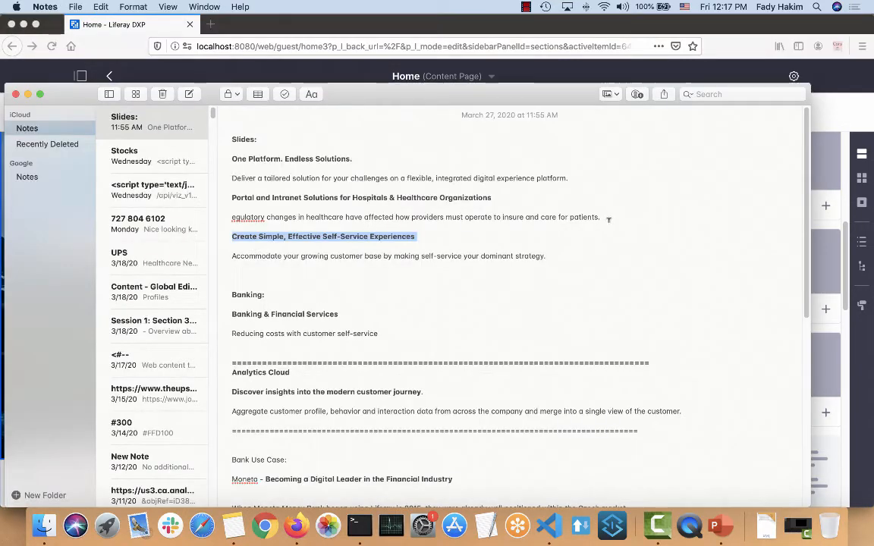
drag(579, 255, 226, 254)
key(super+c)
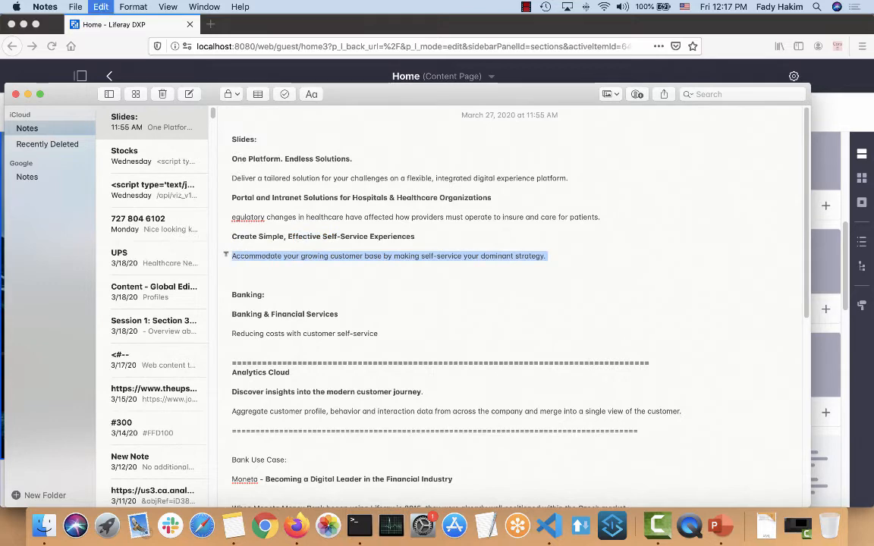
key(super+Tab)
double_click(230, 297)
key(super+v)
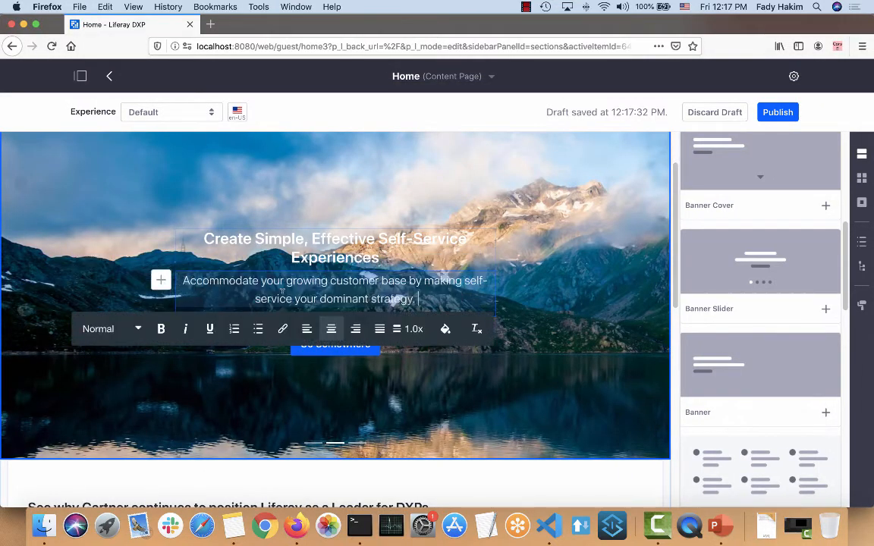
- Change the label of the second slide's Go Somewhere button to "Details"
click(350, 348)
double_click(354, 342)
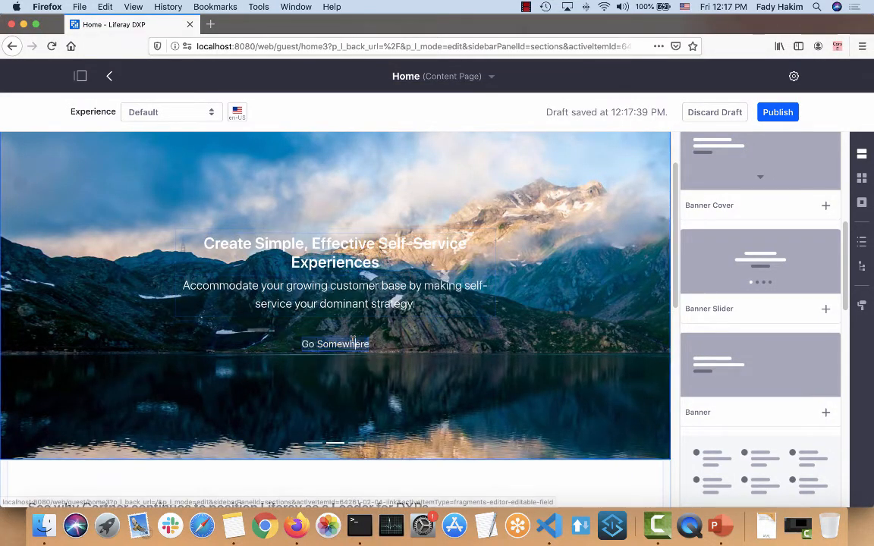
key(super+a)
text(Details)
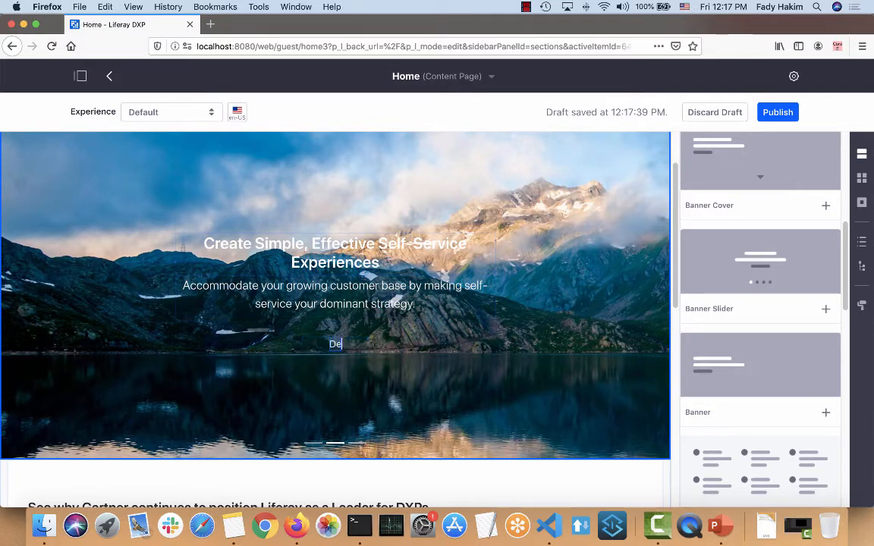
click(366, 386)
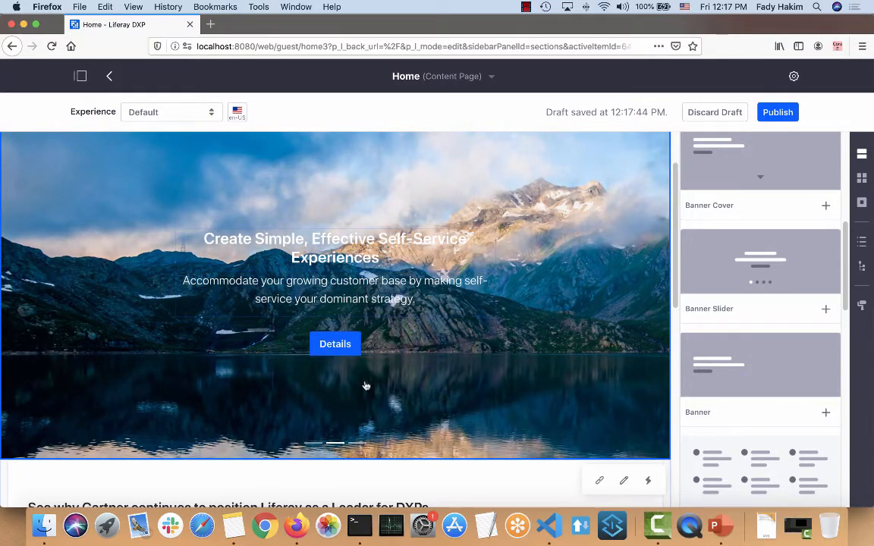
- Show the third slide and set its background image by uploading Healthcare.jpg from the DXP folder
click(363, 450)
double_click(586, 182)
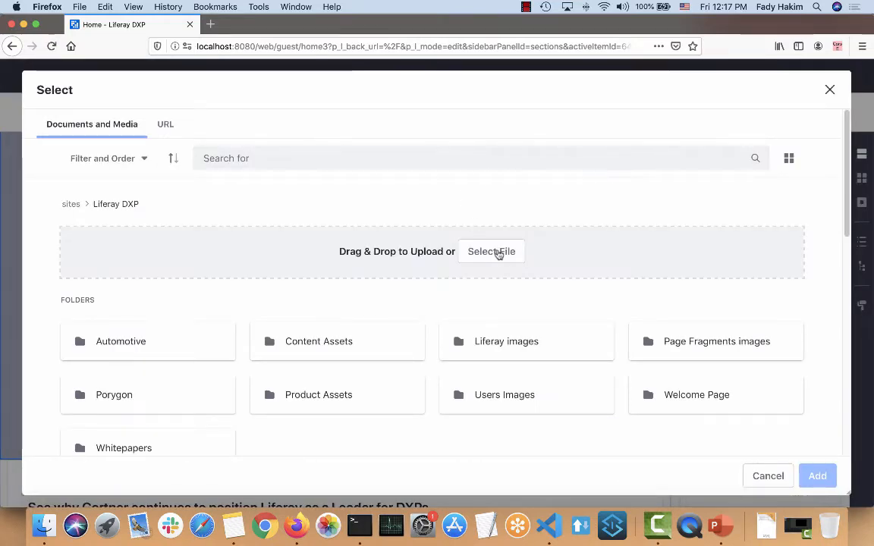
click(499, 252)
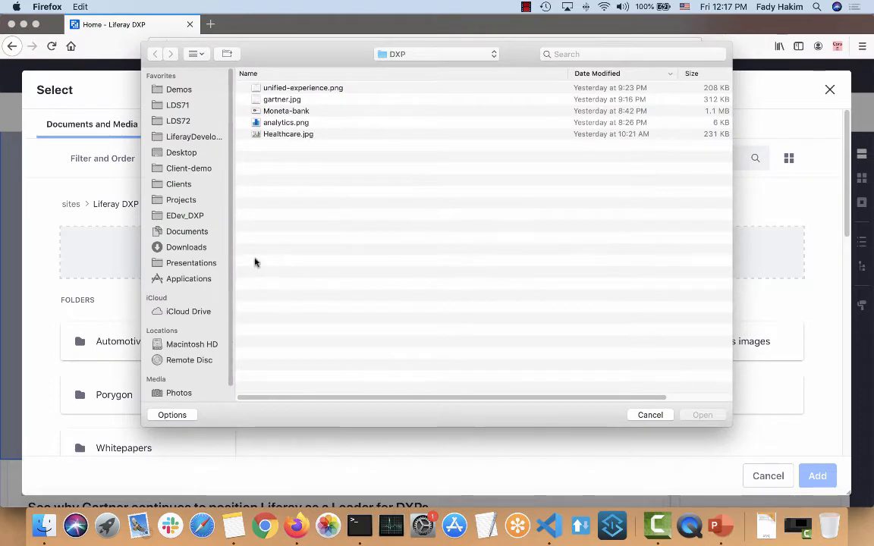
click(297, 135)
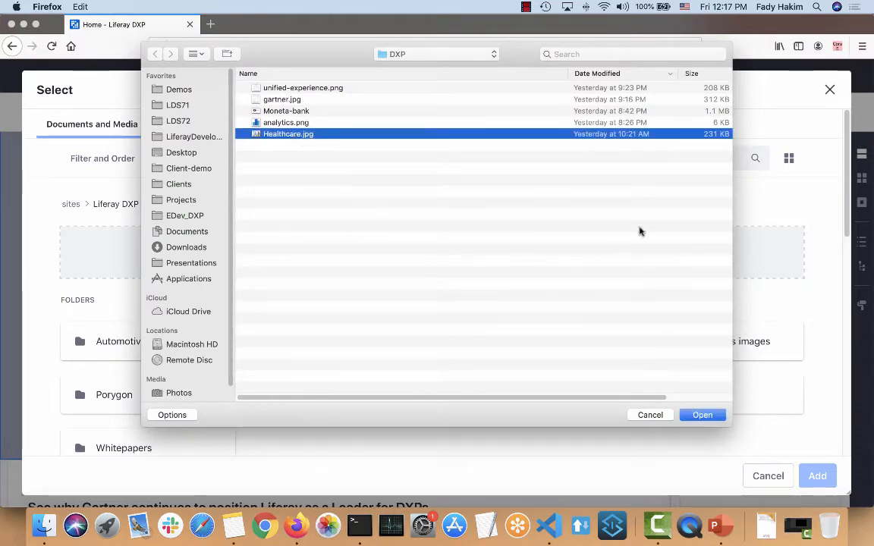
click(713, 414)
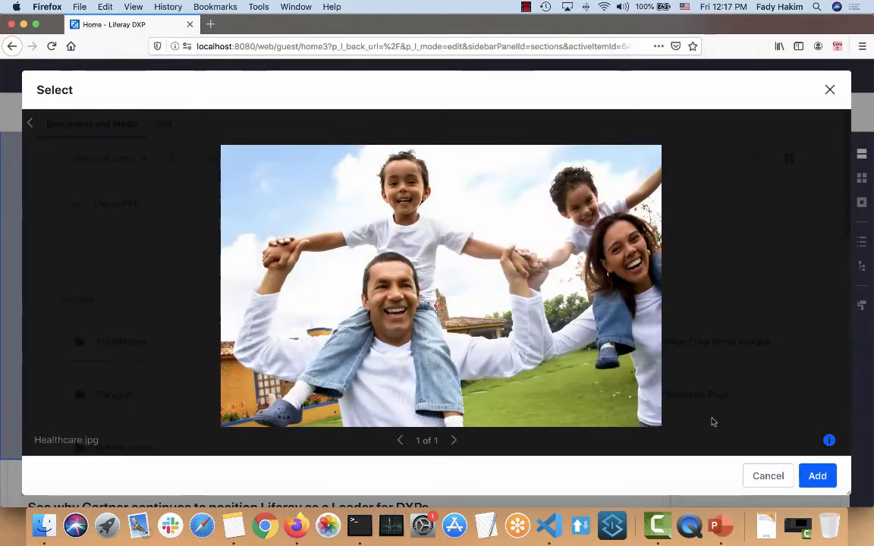
click(830, 442)
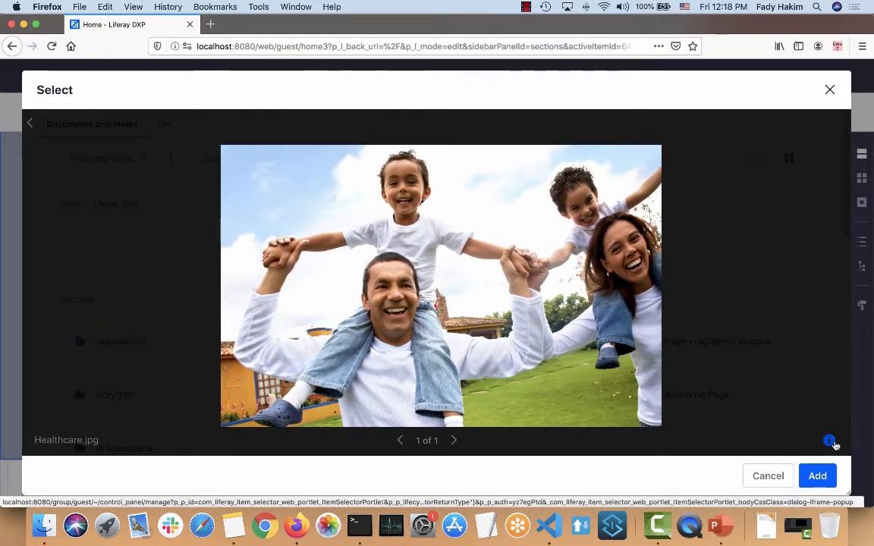
click(818, 475)
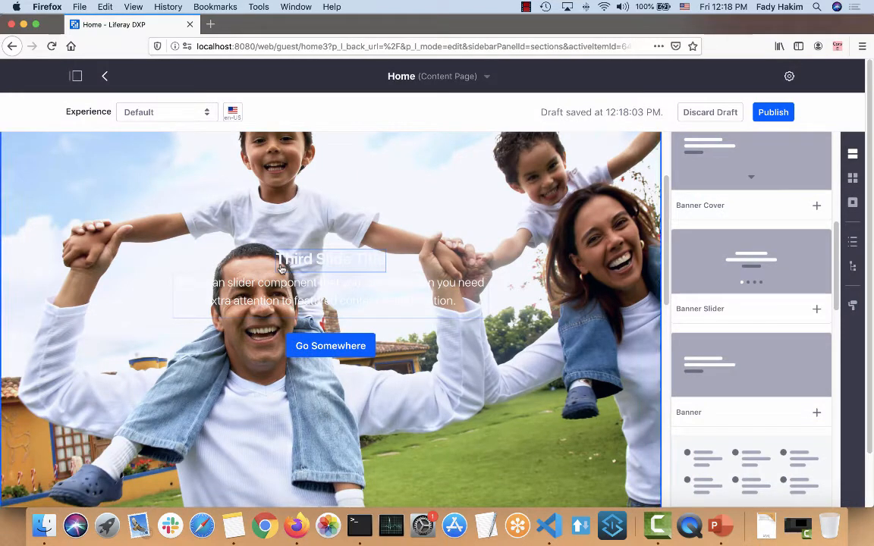
- Replace the third slide's title with "Portal and Intranet Solutions for Hospitals & Healthcare Organizations" copied from the Slides note in Notes
key(super+Tab)
click(409, 219)
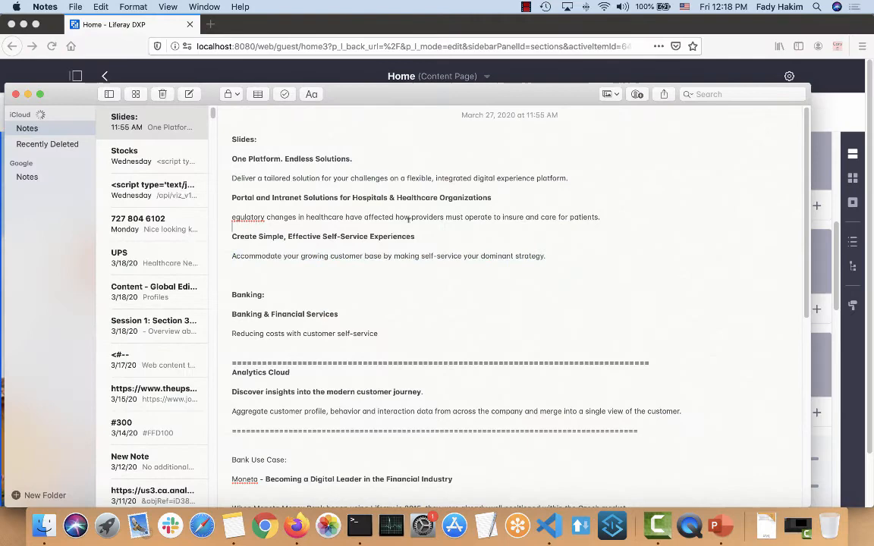
drag(492, 197, 228, 195)
click(494, 194)
drag(493, 195, 229, 196)
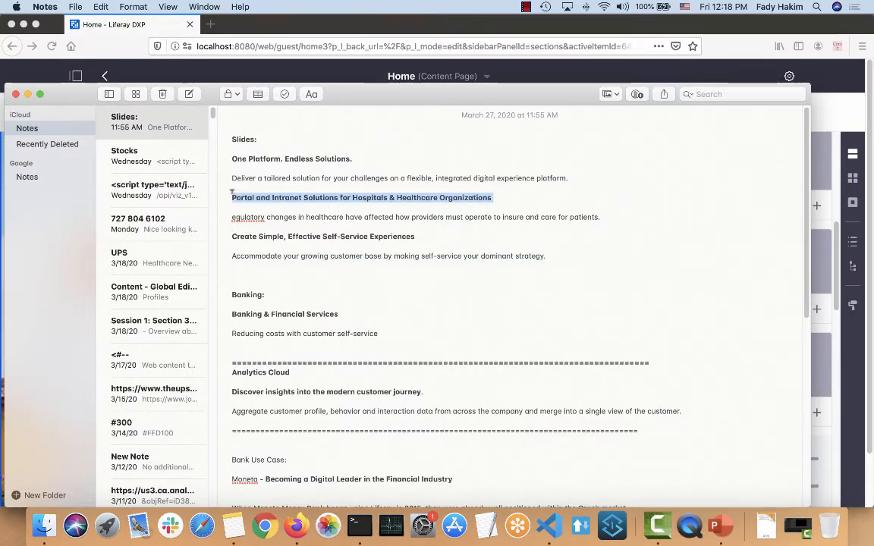
key(super+Tab)
scroll(338, 258, down, 2)
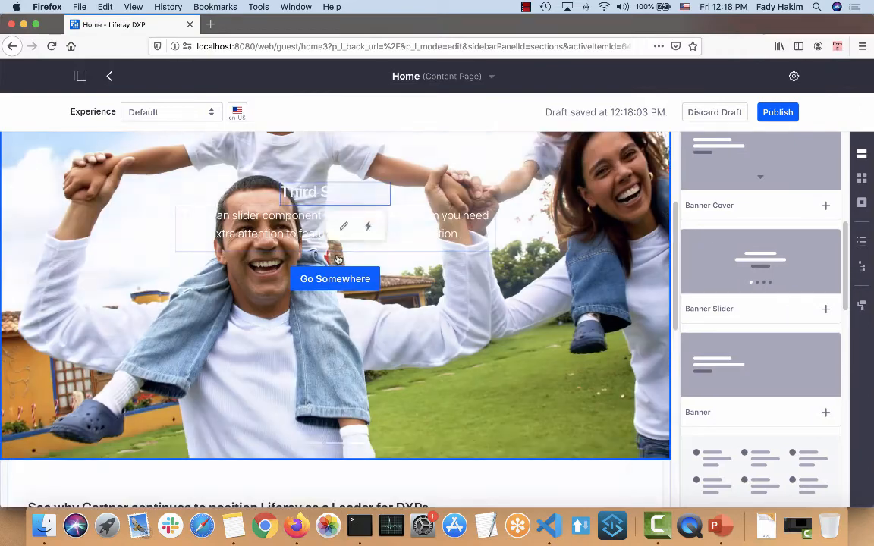
double_click(343, 192)
key(super+v)
- Replace the third slide's description with "egulatory changes in healthcare have affected how providers must operate to insure and care for patients." from the Slides note
key(super+Tab)
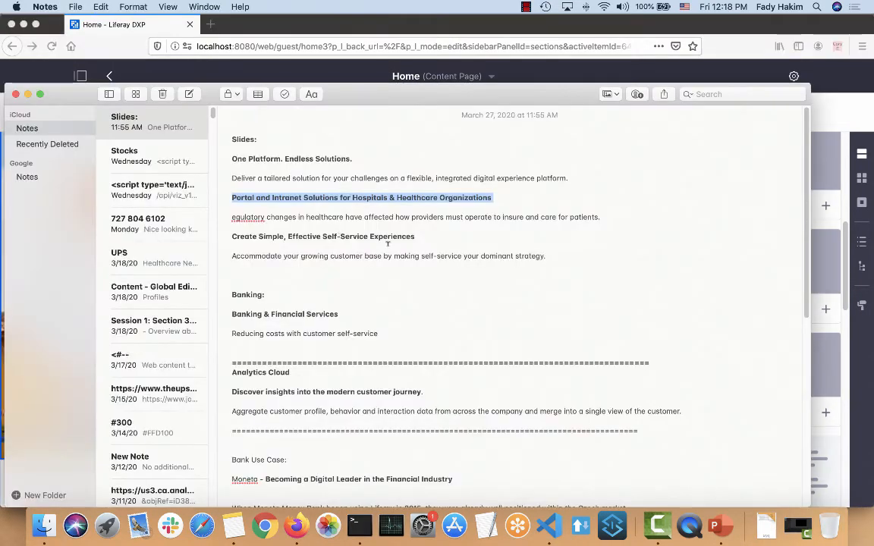
drag(601, 217, 228, 218)
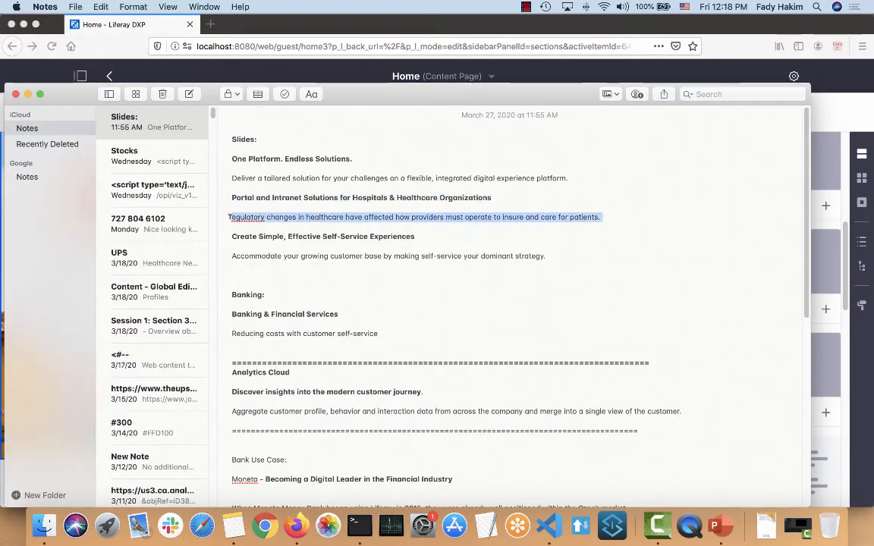
key(super+c)
key(super+Tab)
double_click(228, 231)
key(super+v)
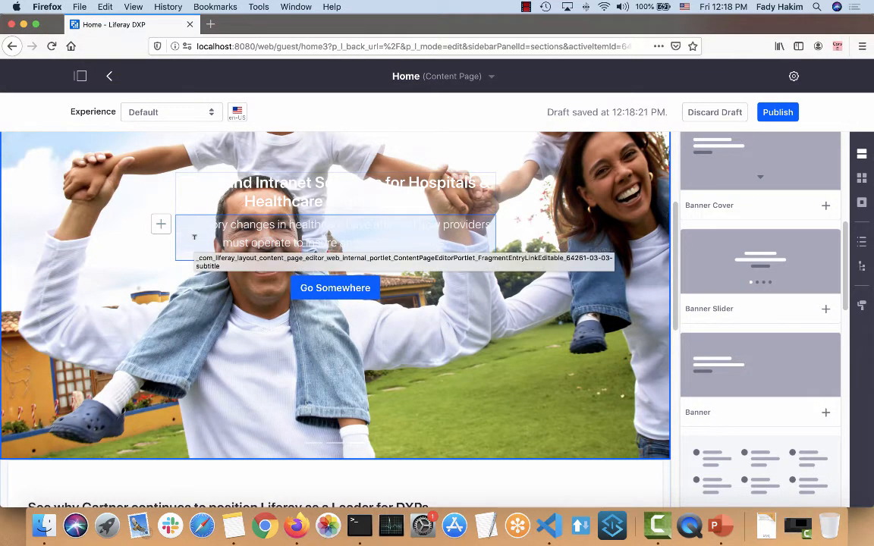
- Apply the Dark inline color style to the whole title text of the third slide
scroll(195, 237, up, 2)
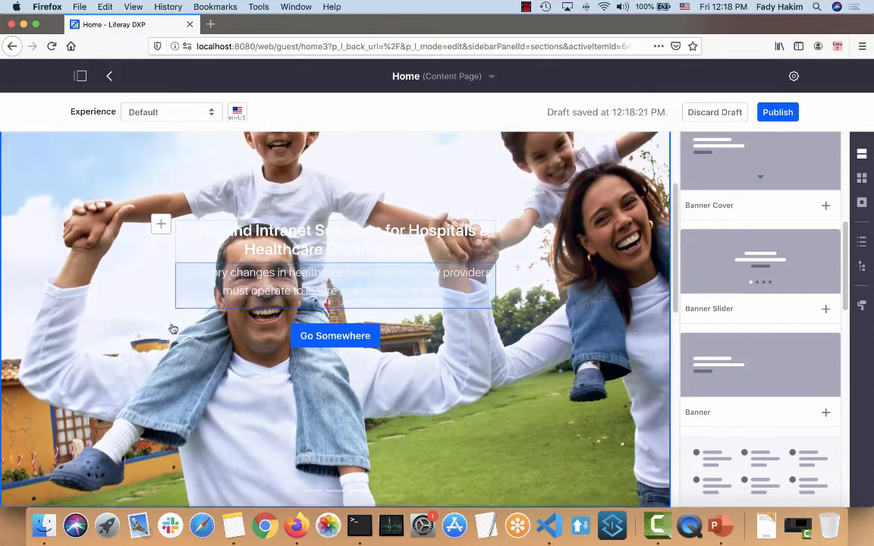
click(297, 251)
click(296, 243)
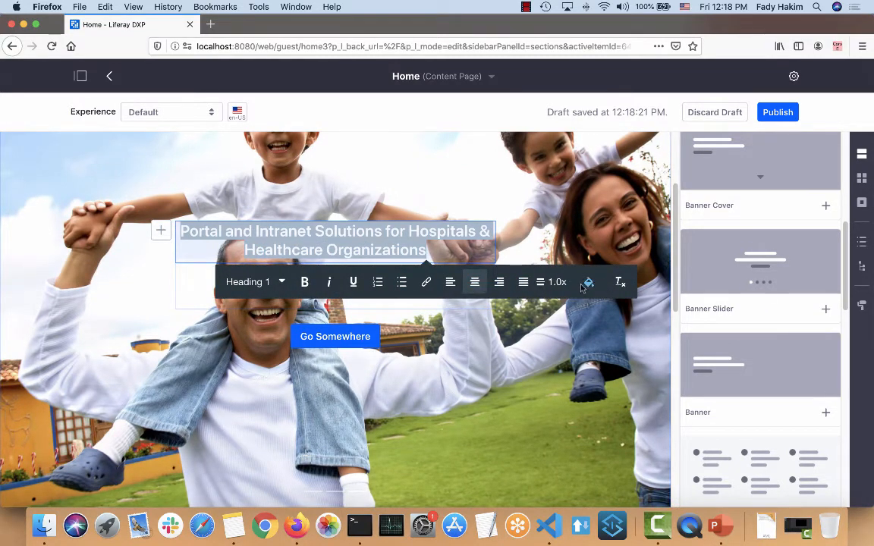
click(580, 285)
click(589, 282)
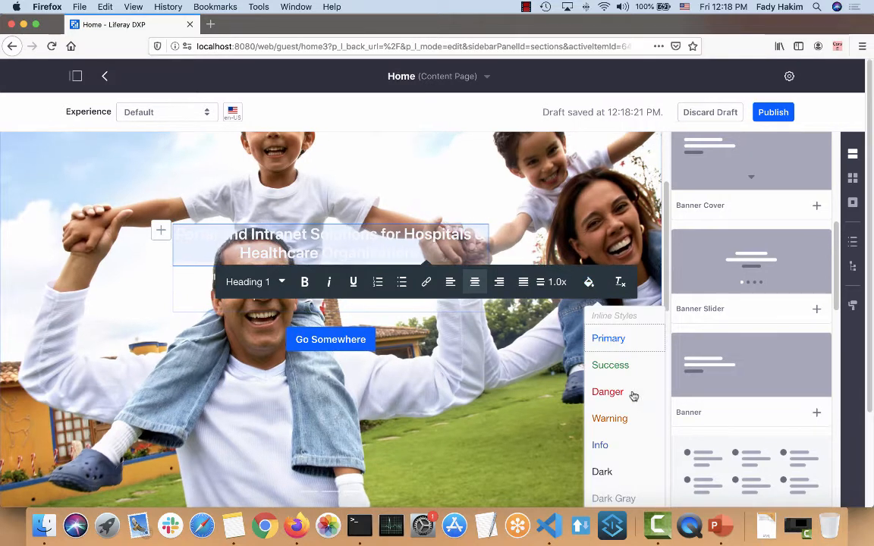
scroll(571, 372, down, 1)
click(607, 450)
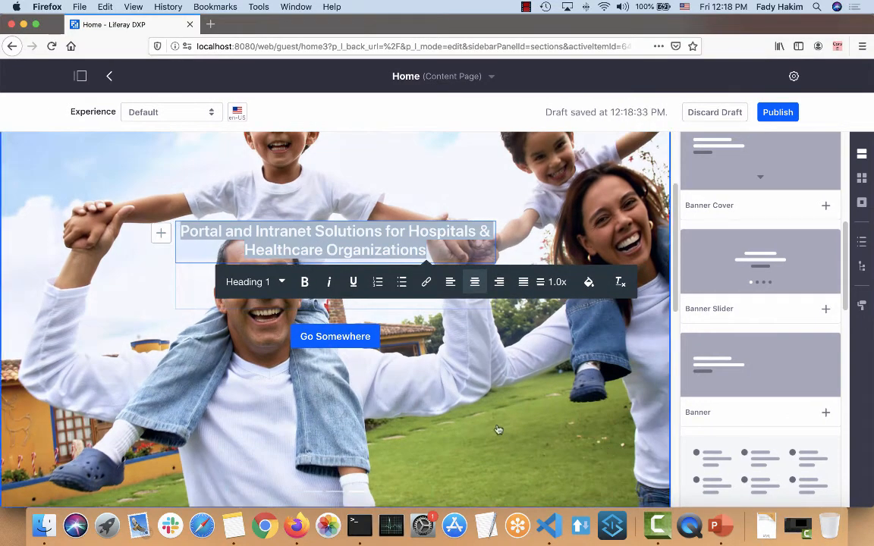
click(498, 431)
- Apply the Dark inline color style to the third slide's description text
double_click(326, 285)
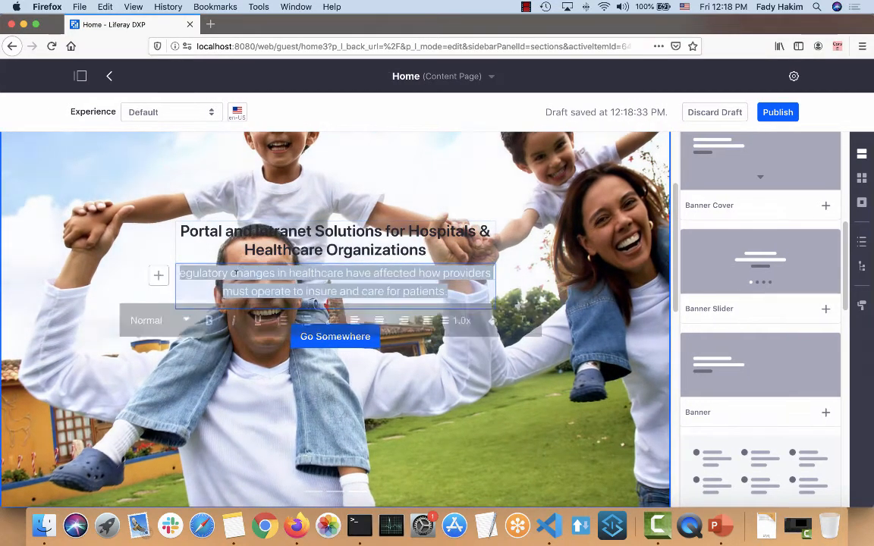
click(381, 322)
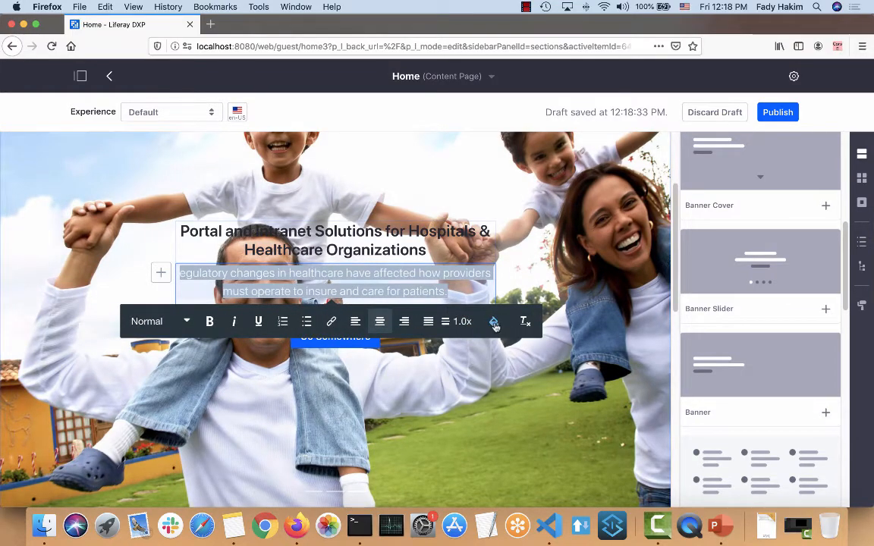
click(494, 323)
scroll(527, 471, down, 2)
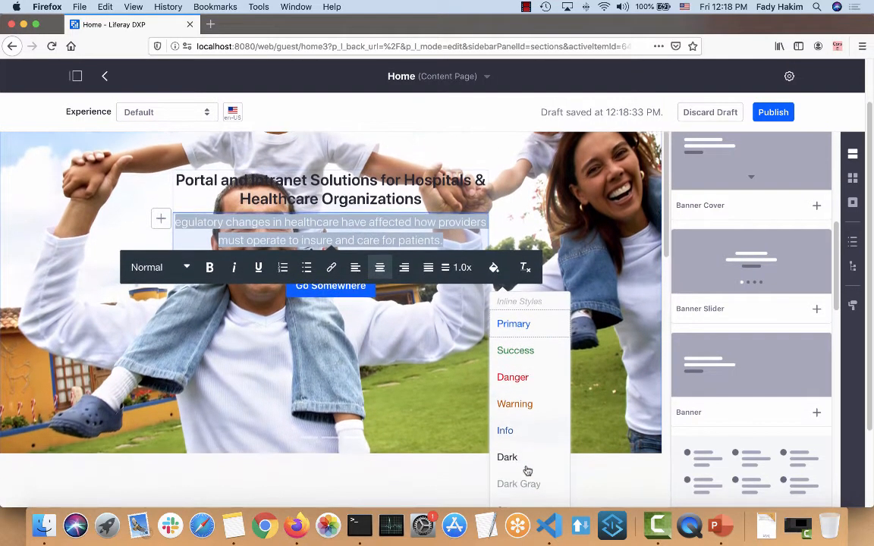
click(522, 452)
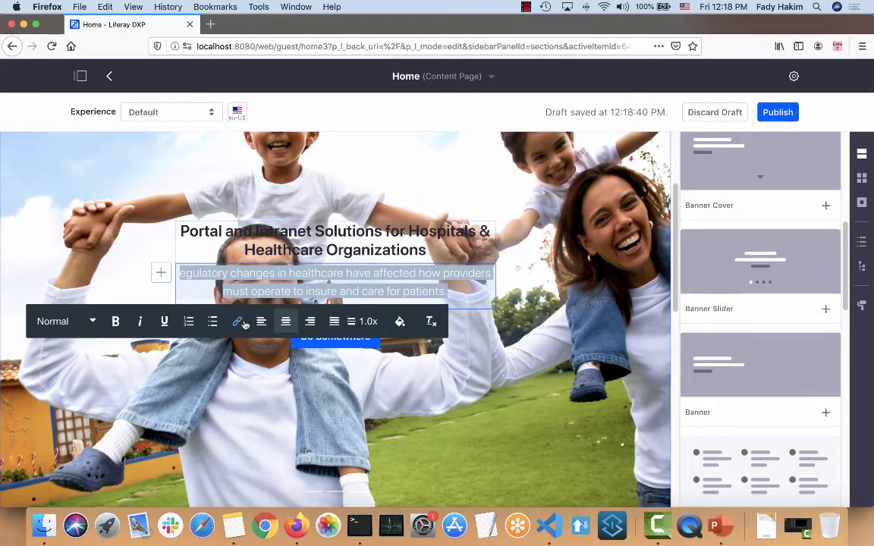
- Make the third slide's description italic and underlined, keeping its block style Normal
click(140, 322)
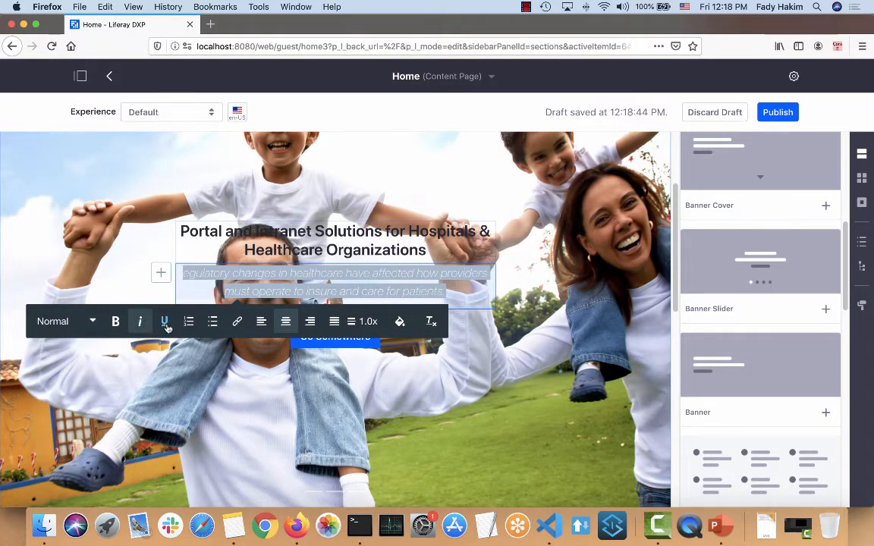
click(90, 322)
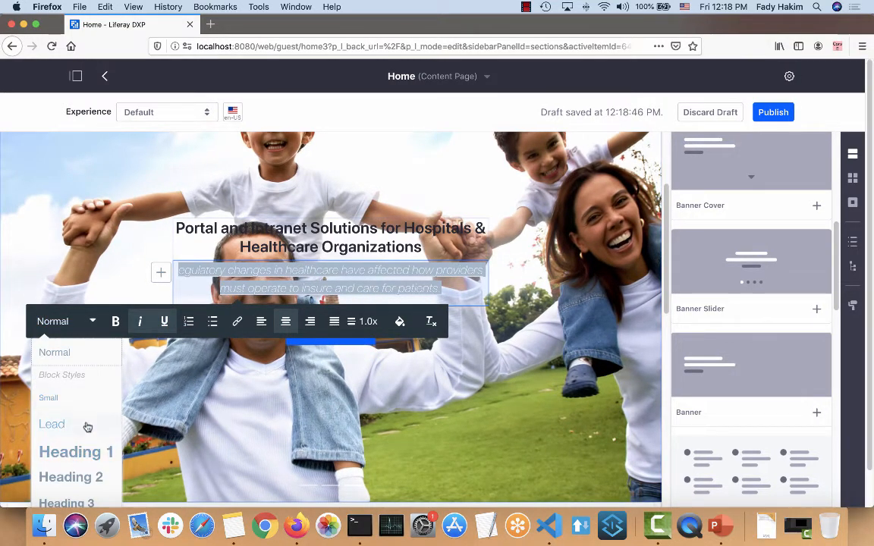
click(539, 434)
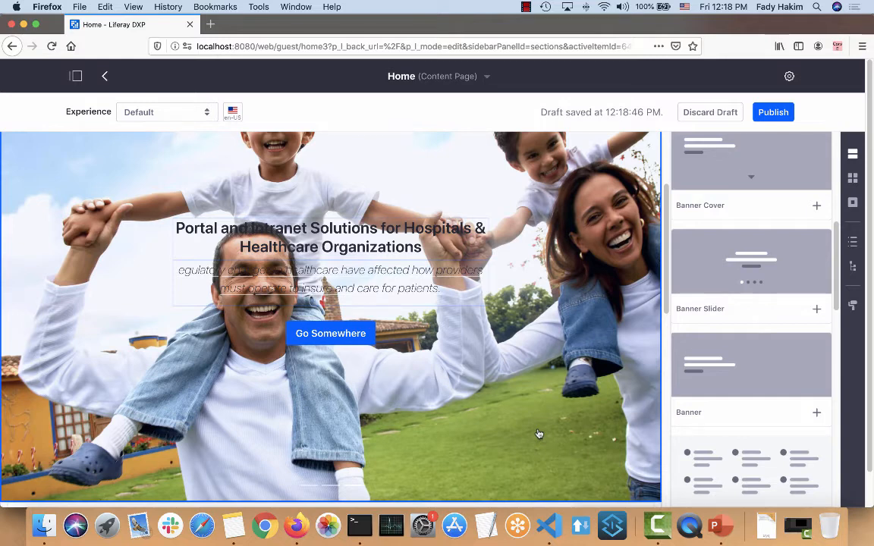
- Return the banner slider to its first slide, publish the Home page and dismiss the notification
click(335, 486)
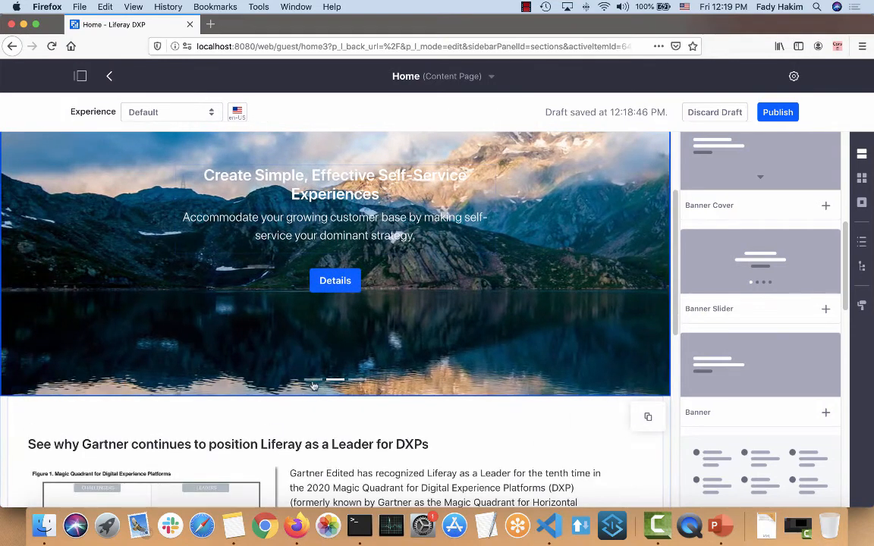
click(313, 381)
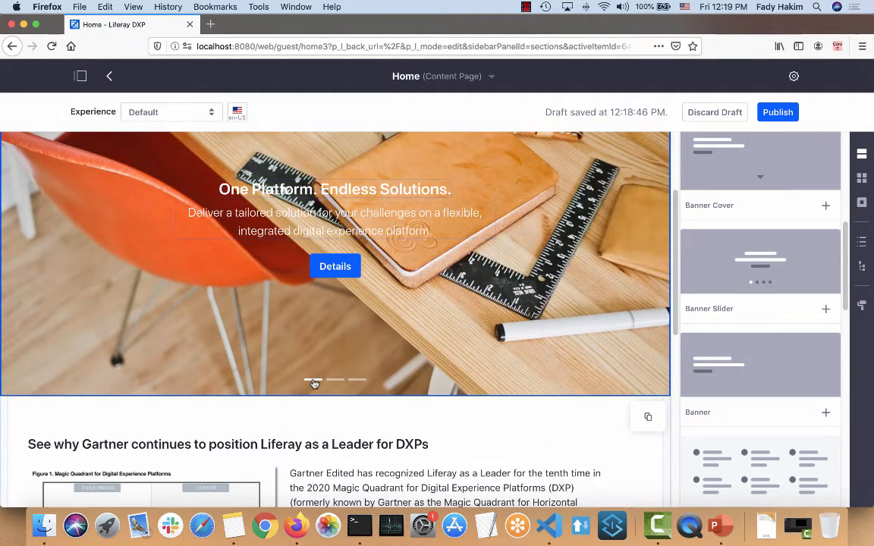
click(777, 115)
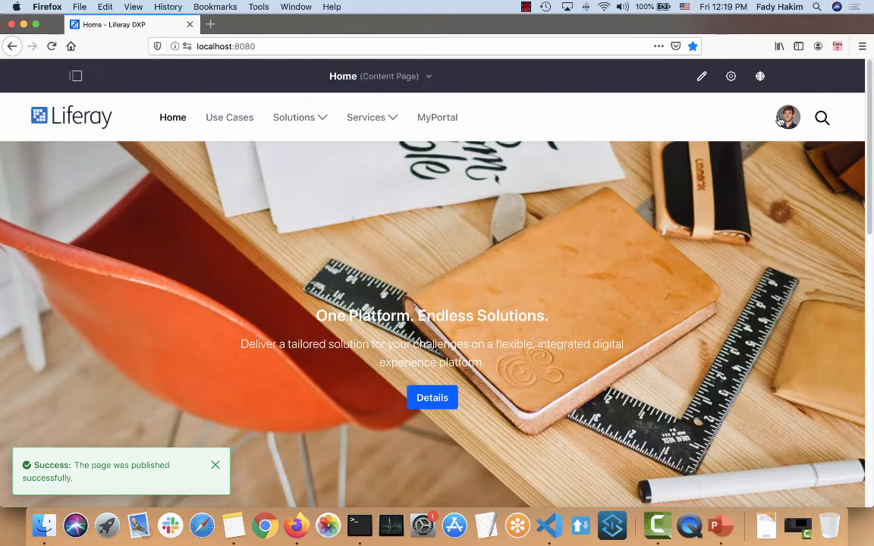
click(212, 465)
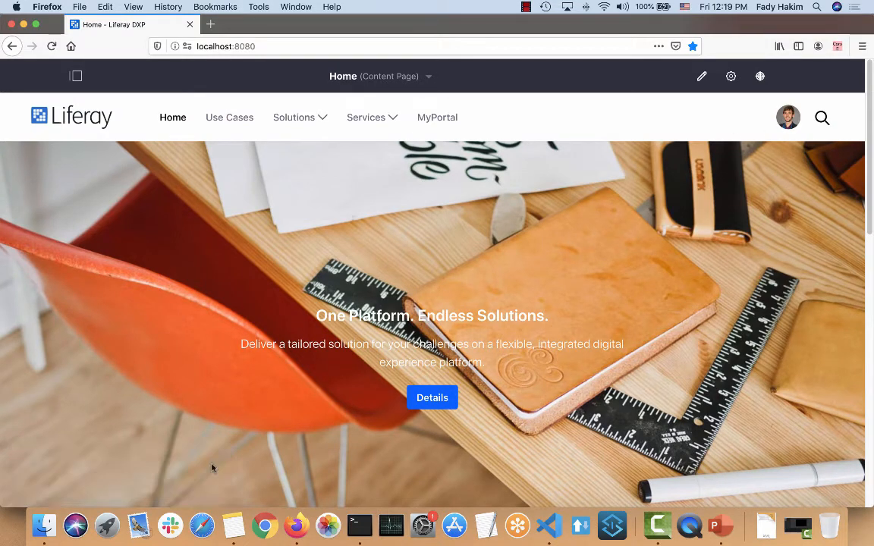
- Examine the published Home page's banner by going through its three slides and returning to the first
scroll(212, 468, down, 4)
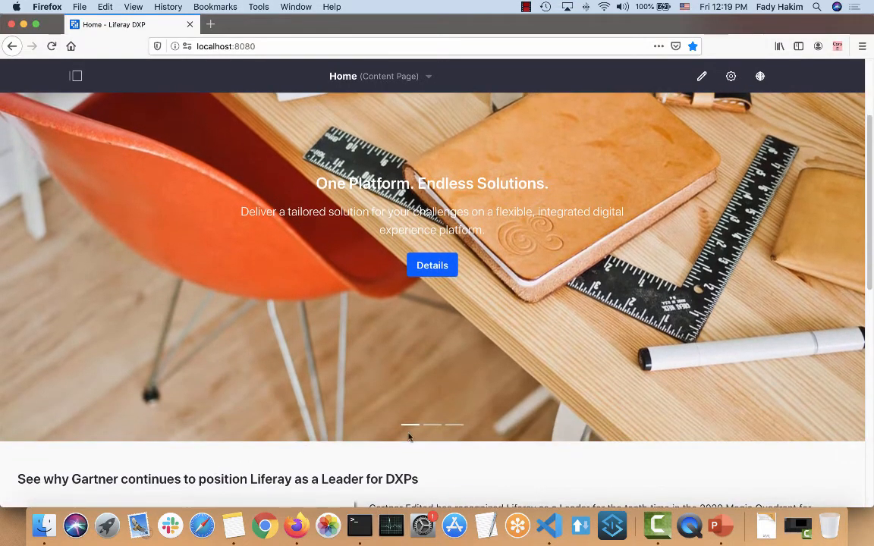
click(435, 426)
click(458, 425)
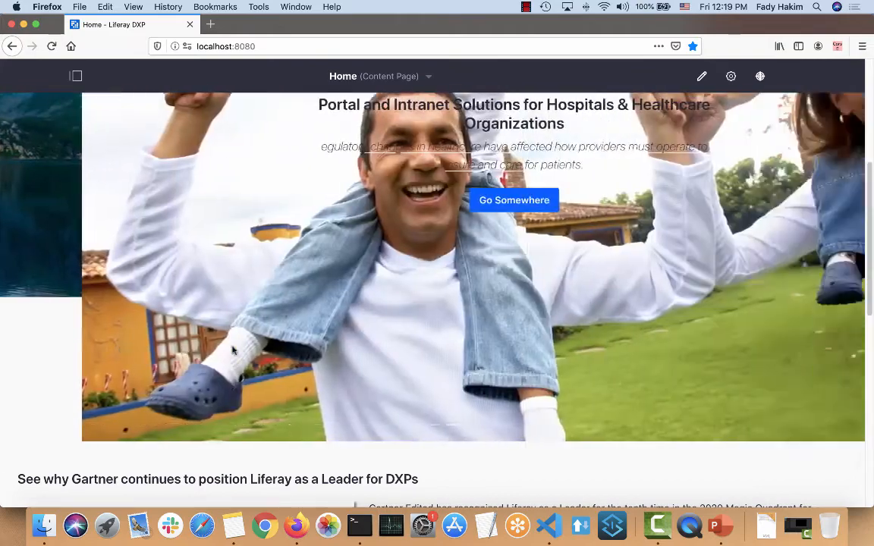
scroll(234, 350, up, 3)
scroll(234, 351, up, 1)
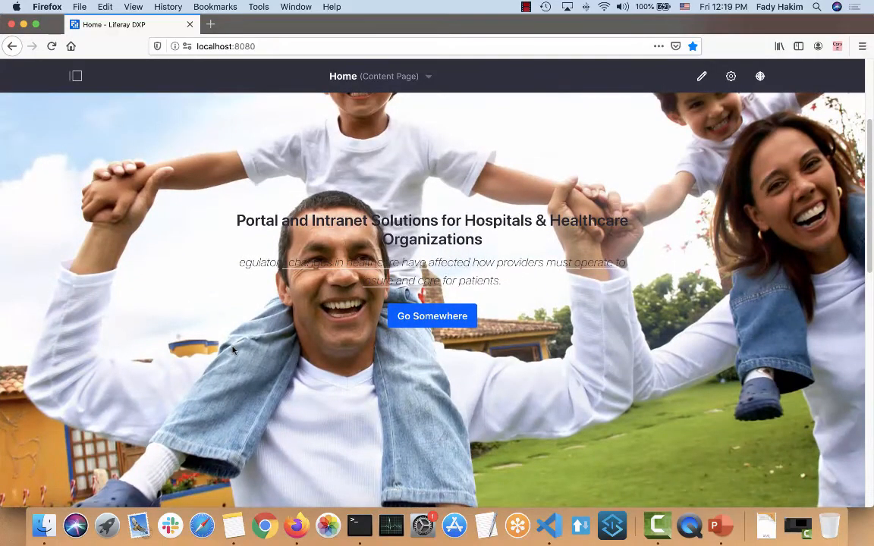
scroll(234, 350, up, 4)
scroll(308, 357, down, 3)
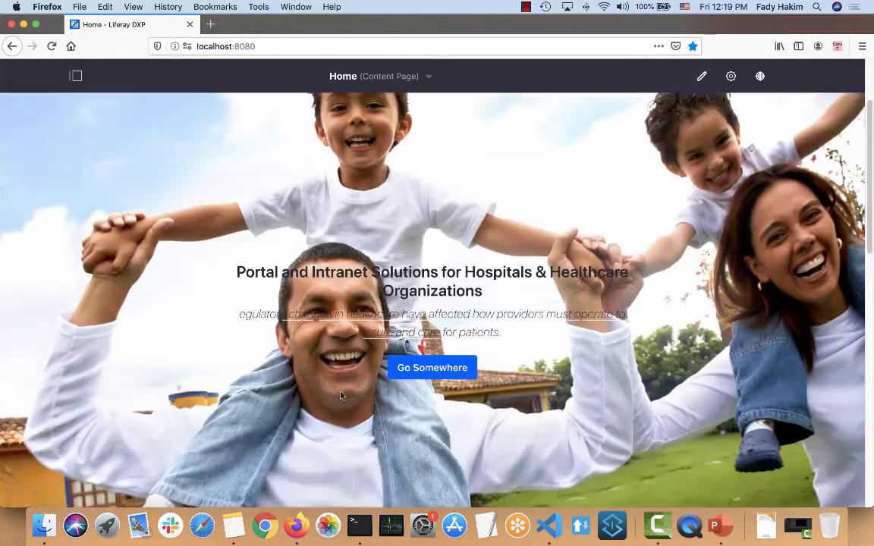
scroll(341, 396, down, 3)
click(413, 410)
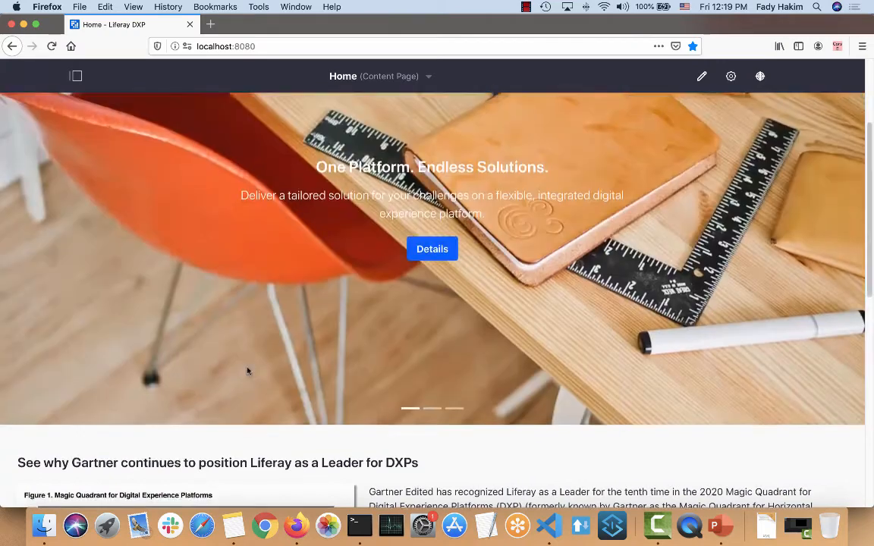
scroll(247, 371, up, 4)
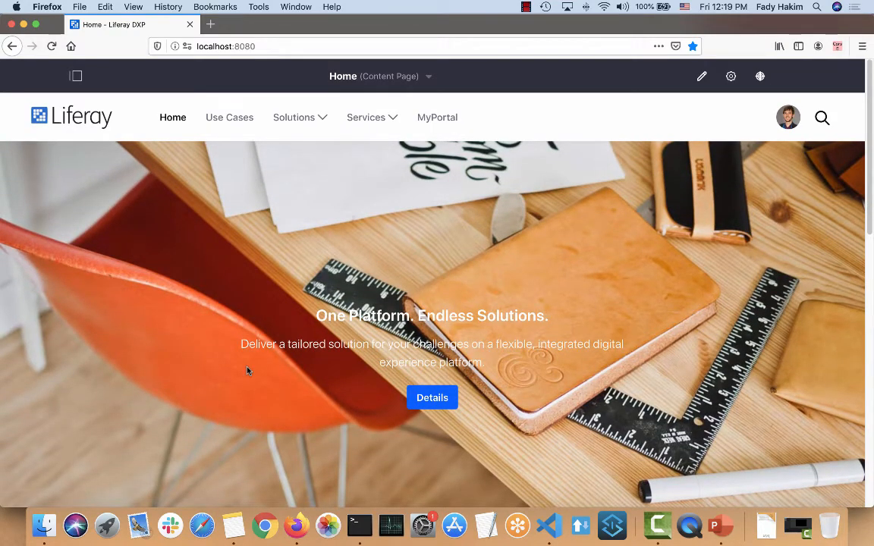
- Reopen the Home content page for editing and go to the area around the Gartner section
click(702, 76)
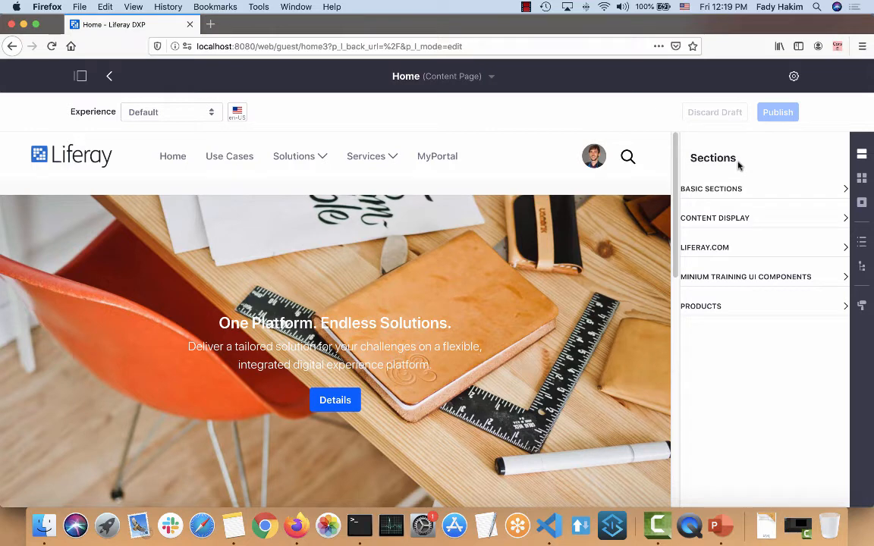
scroll(560, 208, down, 5)
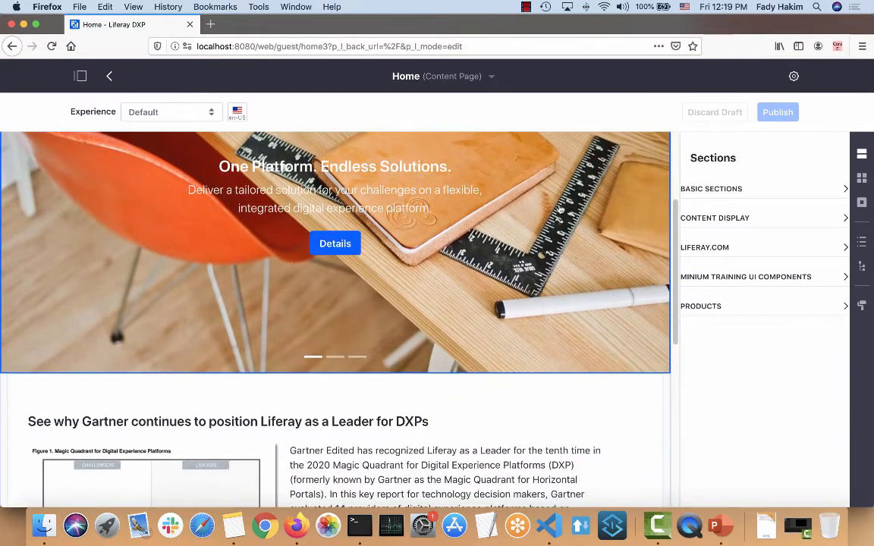
- Add a one-column layout section between the banner and the Gartner content, and set its number of columns to 2
click(862, 178)
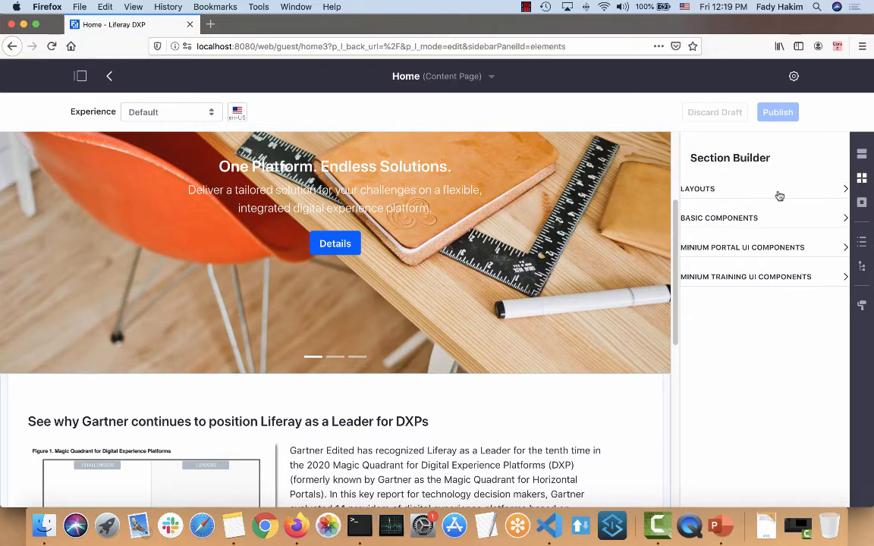
click(778, 195)
drag(727, 230, 435, 380)
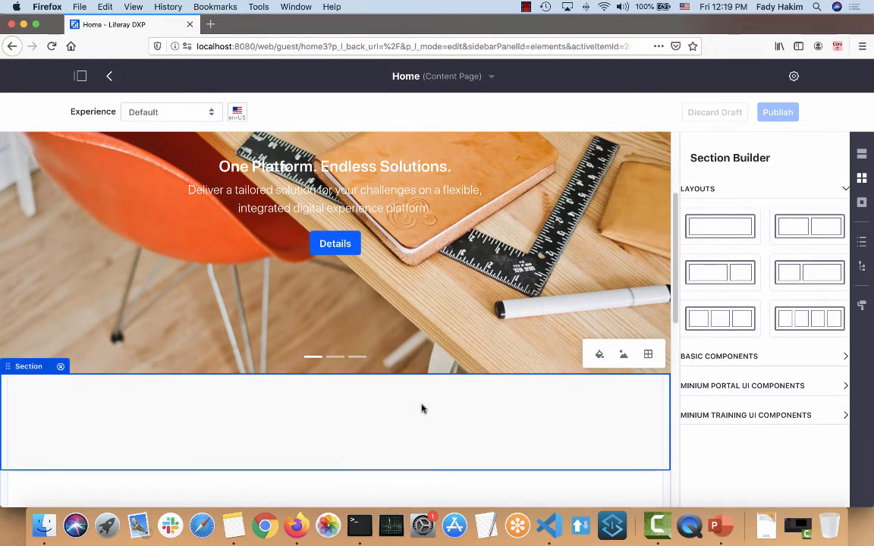
scroll(423, 409, down, 3)
click(650, 400)
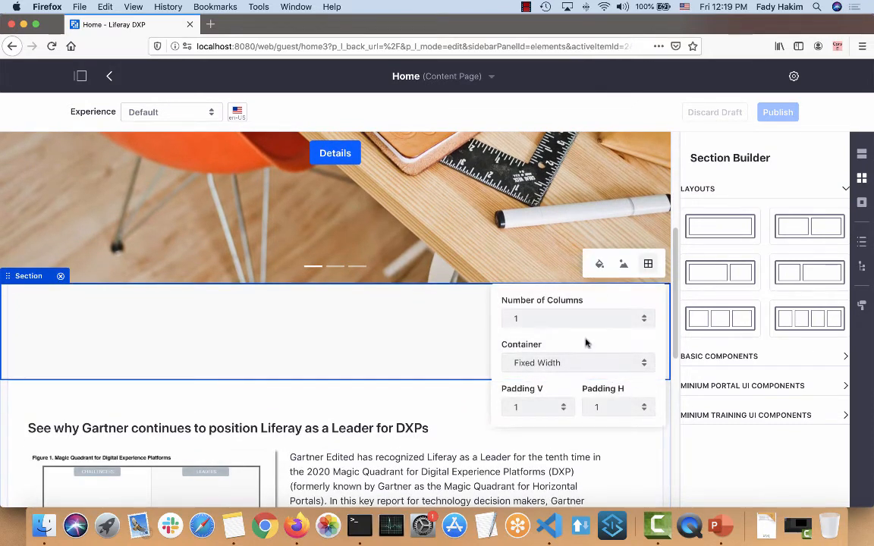
click(578, 319)
click(577, 327)
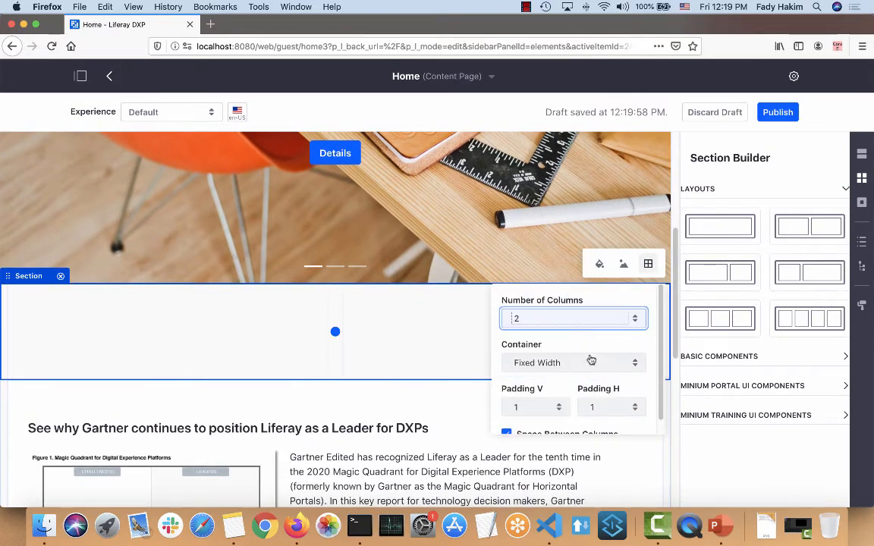
- Set the new section's vertical and horizontal padding to 4 and widen its first column by moving the column divider
click(535, 408)
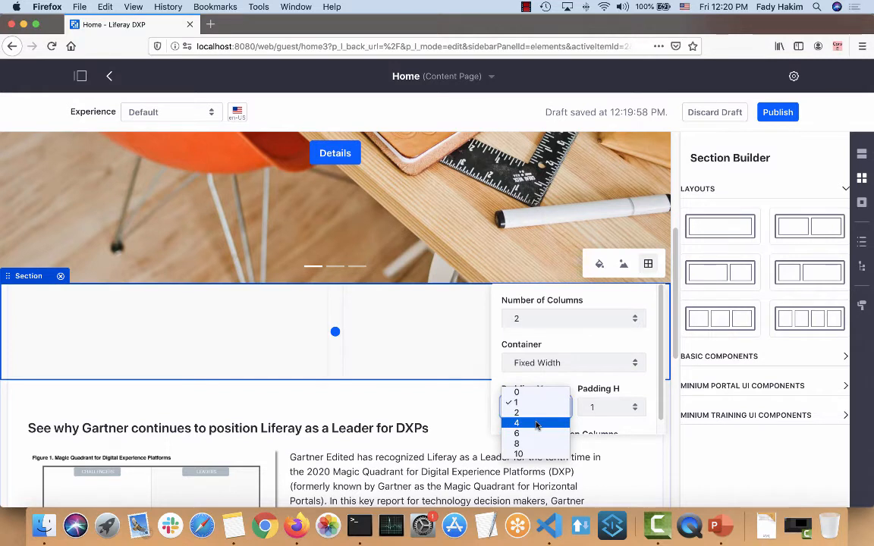
click(536, 424)
click(594, 407)
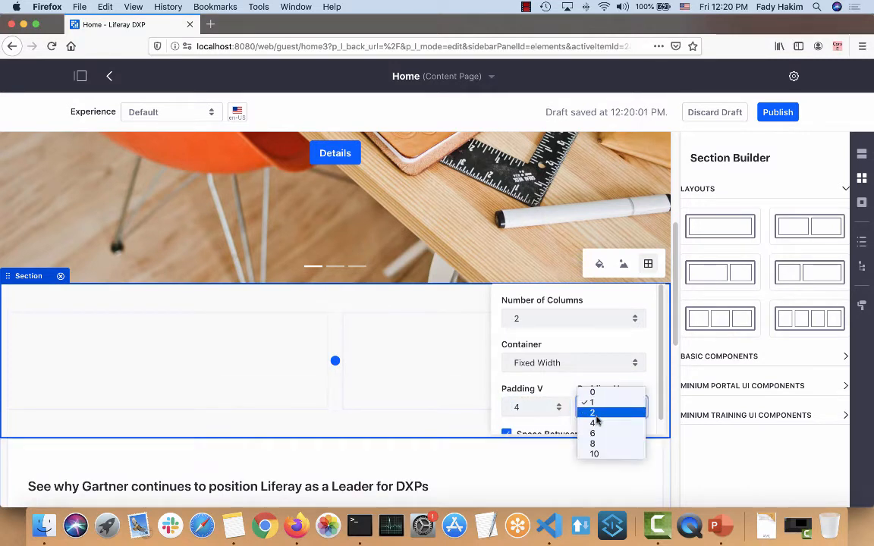
click(597, 423)
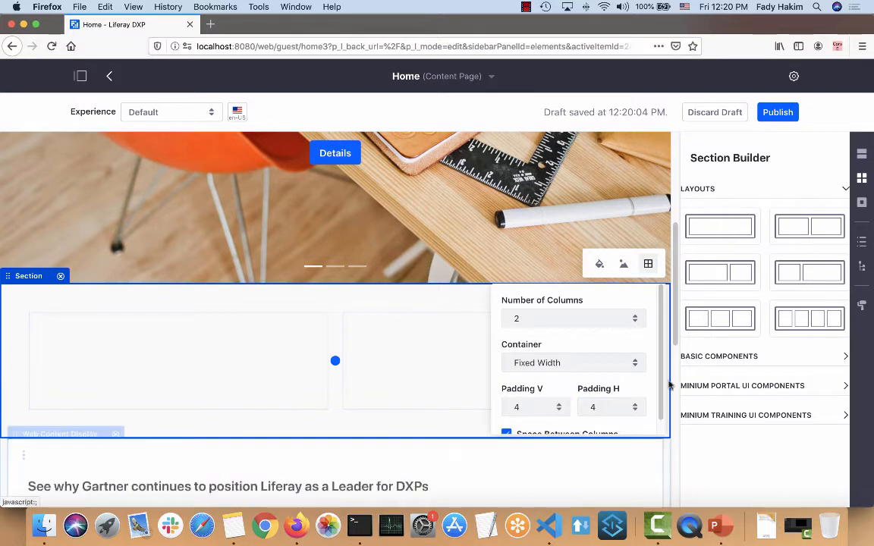
click(648, 264)
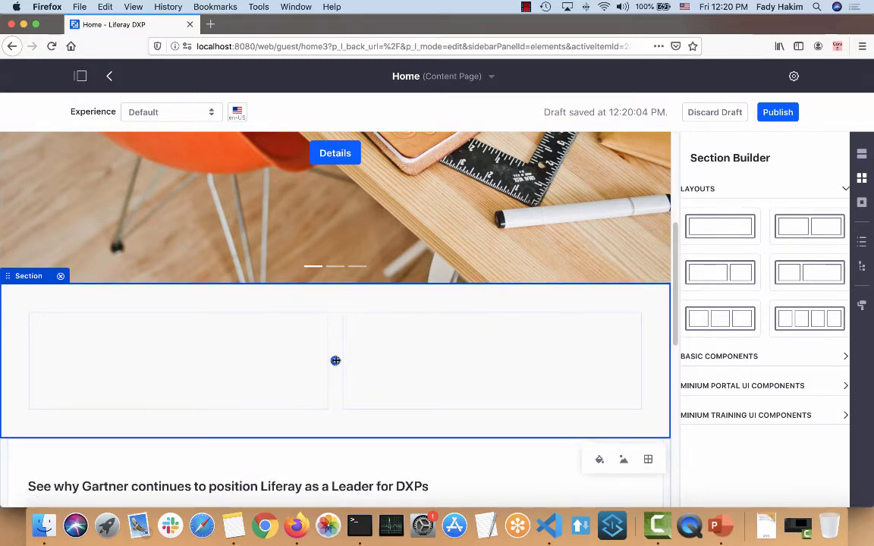
drag(335, 360, 431, 382)
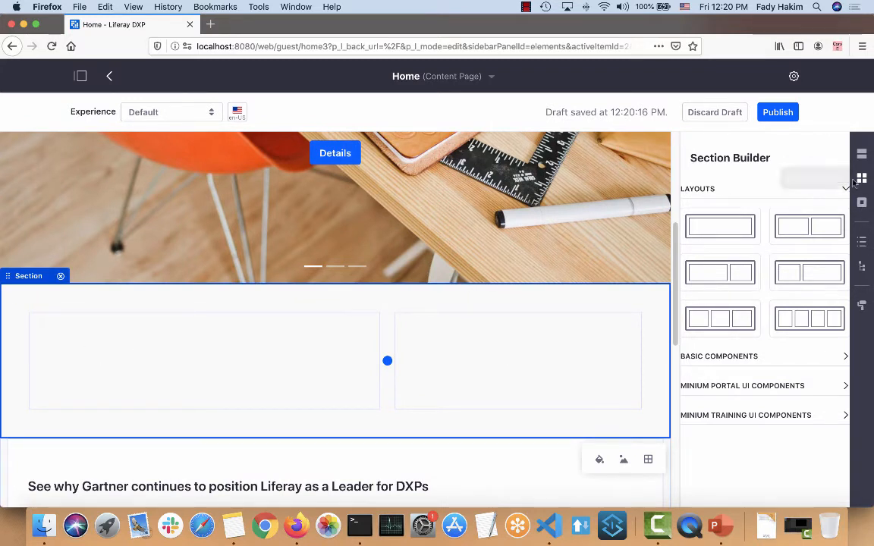
- Place an Image basic component in the narrower second column of the new section
click(846, 191)
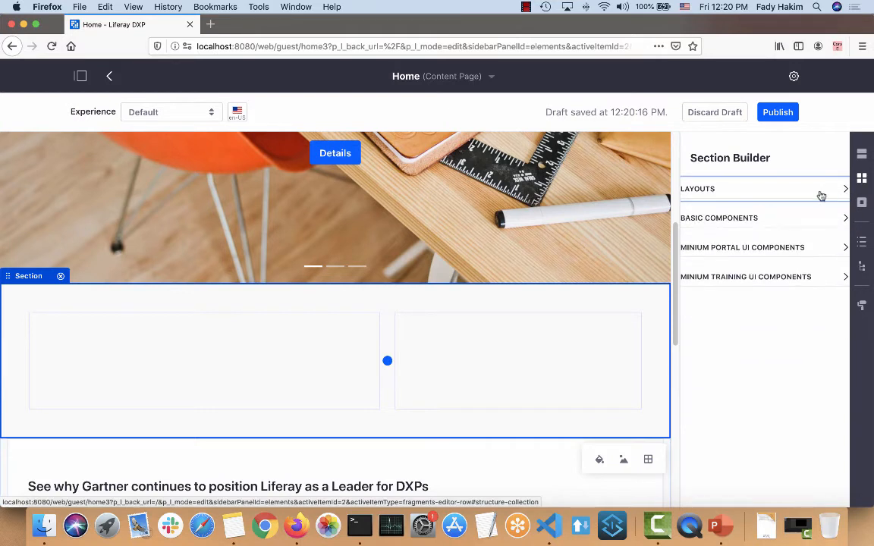
click(788, 219)
scroll(789, 307, down, 7)
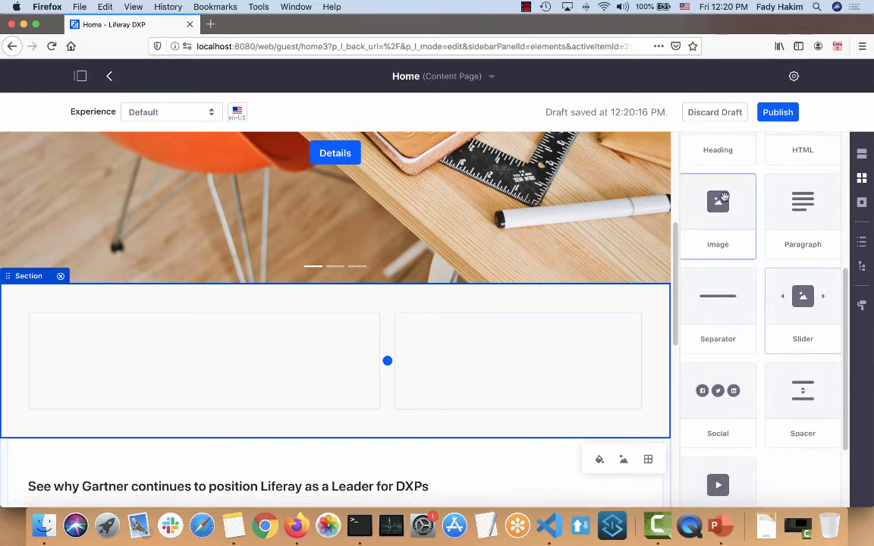
drag(718, 206, 513, 343)
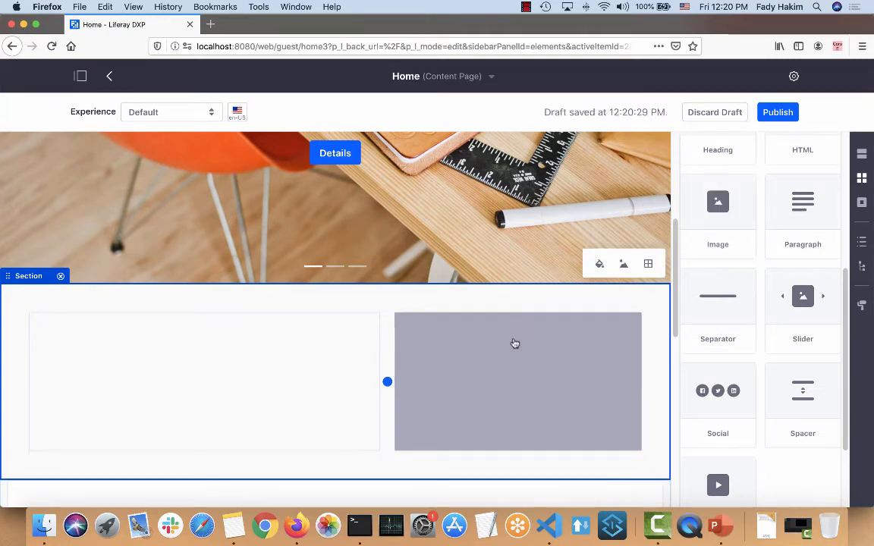
- Pick gartner.jpg from Documents and Media for the image component in the second column
click(534, 368)
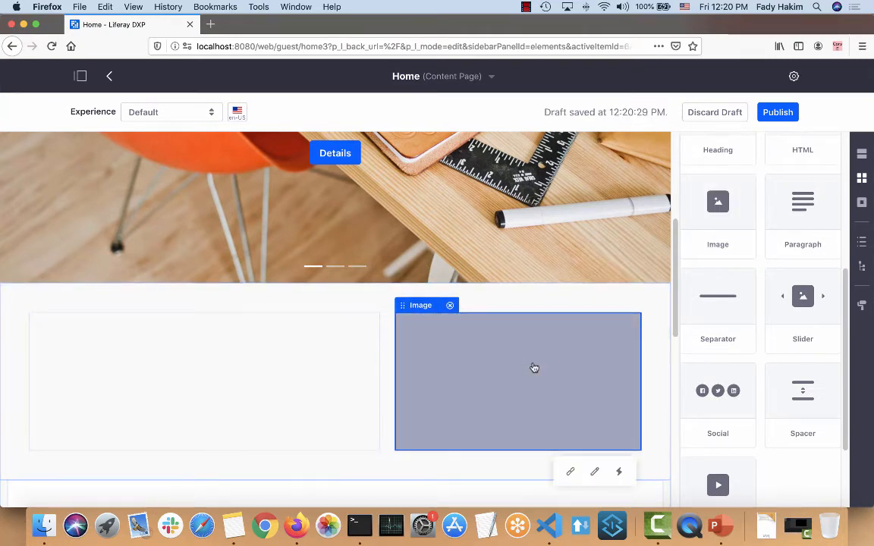
click(596, 473)
click(498, 378)
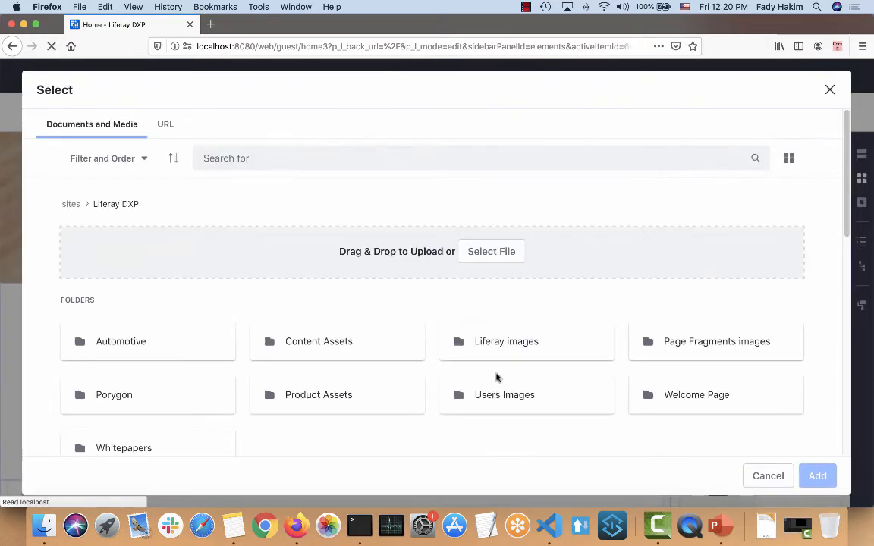
scroll(376, 308, down, 1)
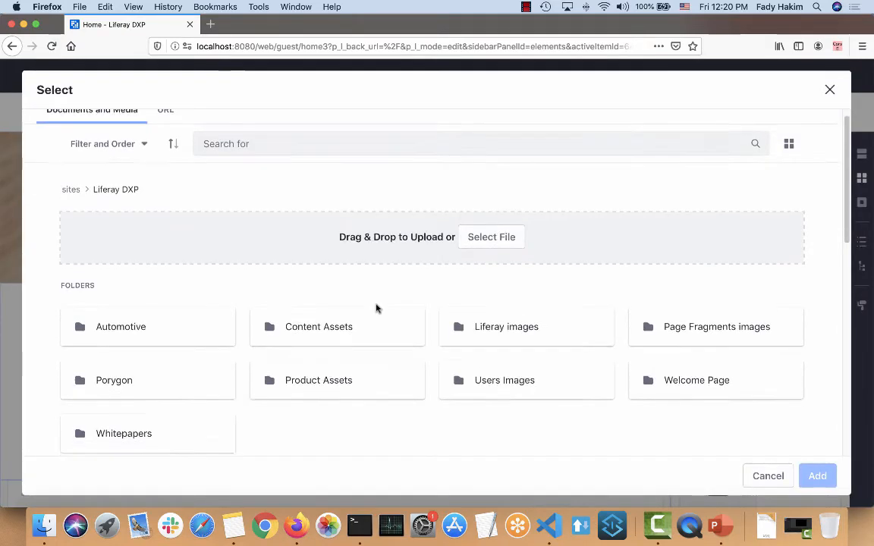
scroll(376, 308, down, 8)
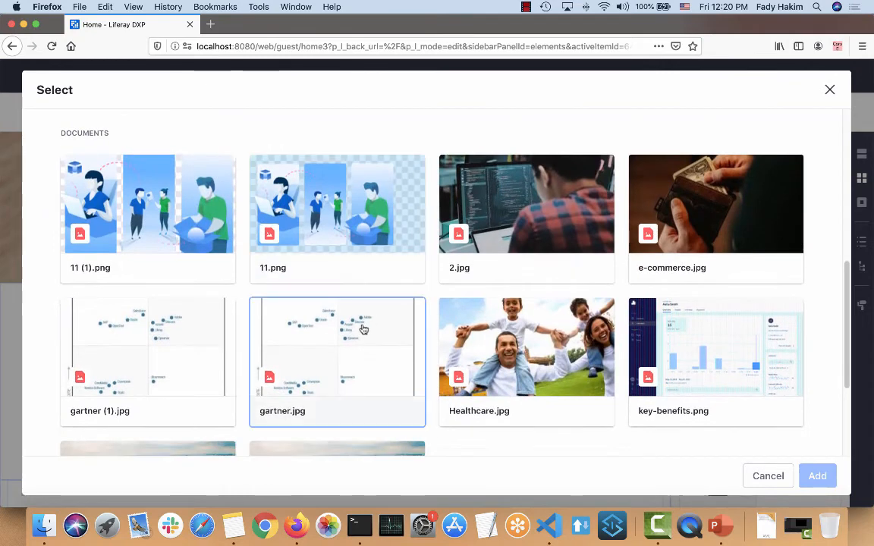
click(363, 330)
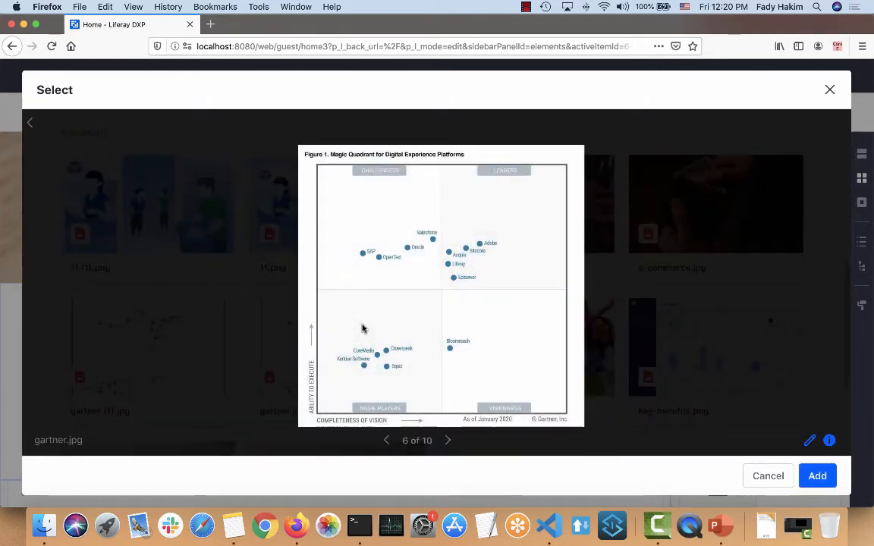
click(809, 441)
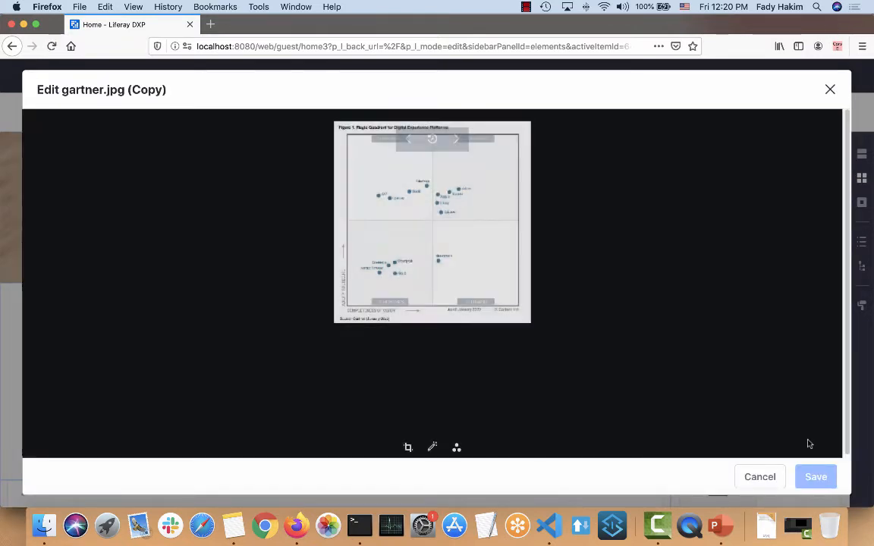
click(456, 448)
click(431, 405)
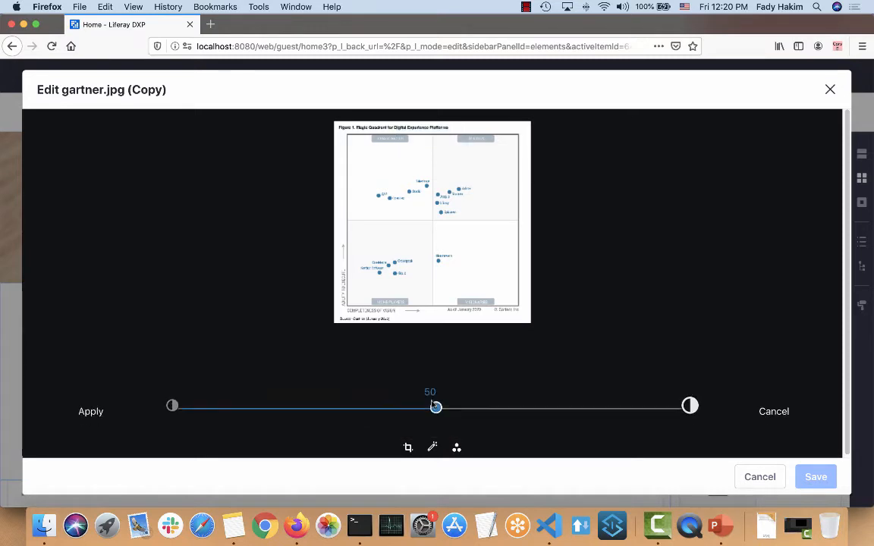
drag(437, 408, 581, 412)
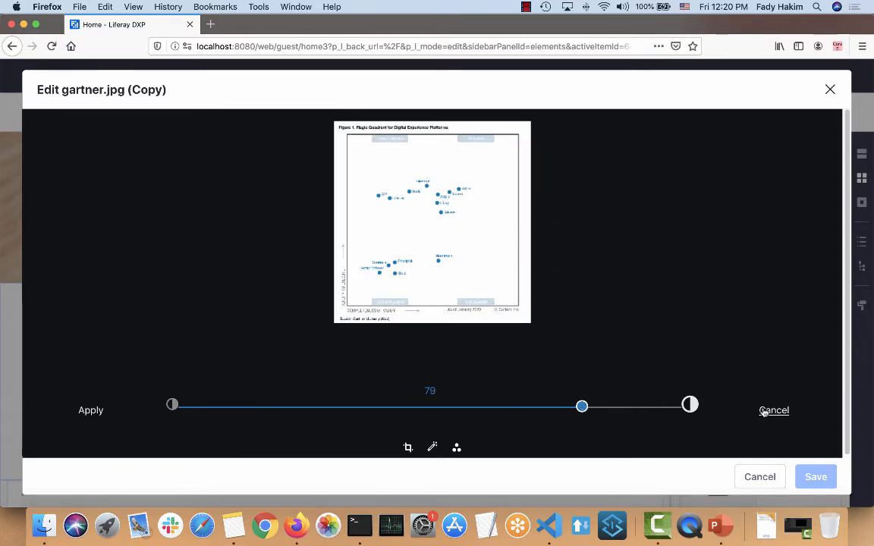
click(765, 410)
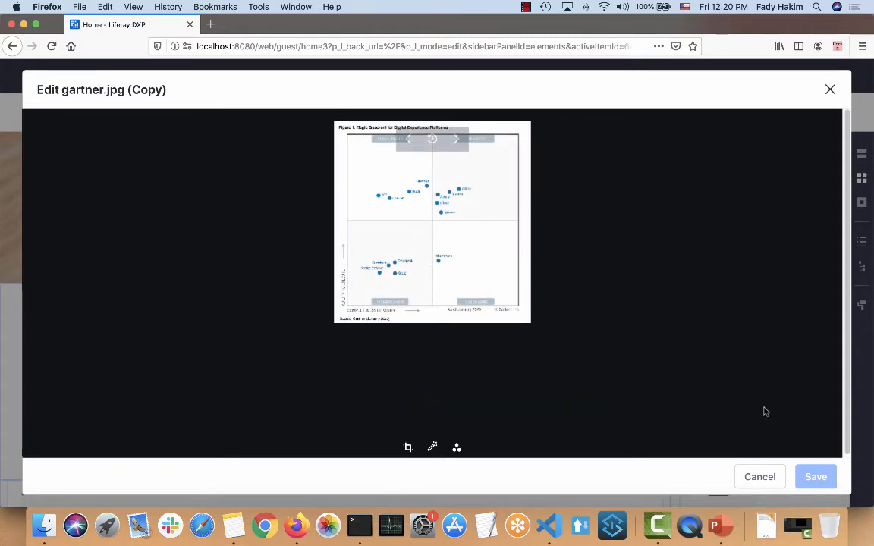
click(766, 482)
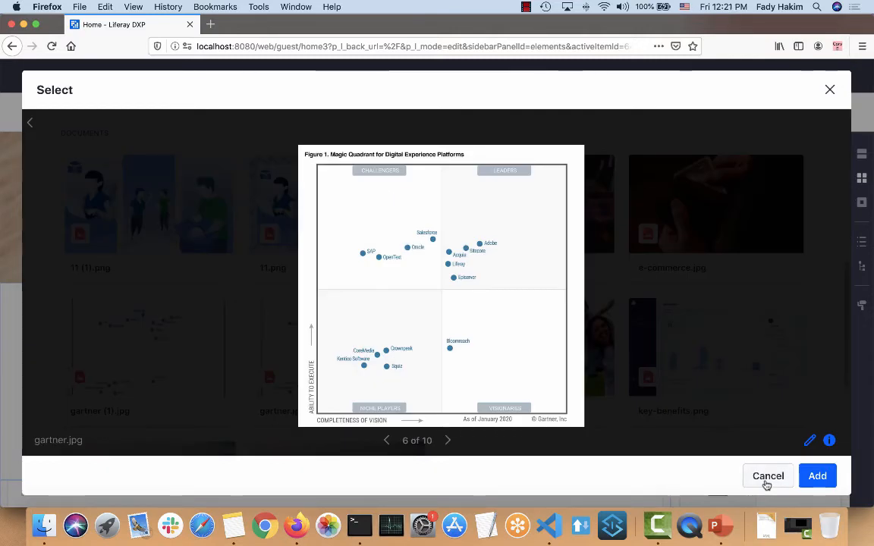
- Insert gartner.jpg as the second column's image, and stack Heading, Separator and Paragraph components in the wider first column
click(817, 477)
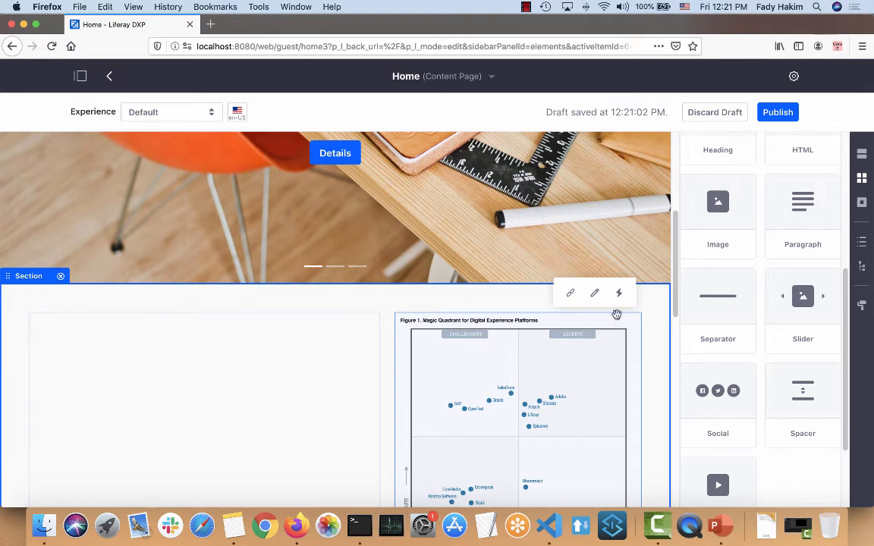
scroll(781, 293, up, 3)
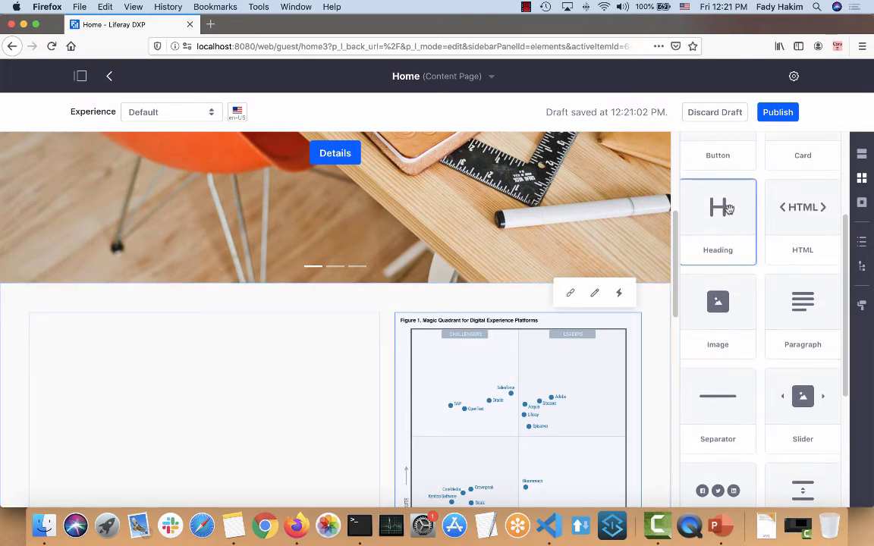
drag(727, 209, 129, 334)
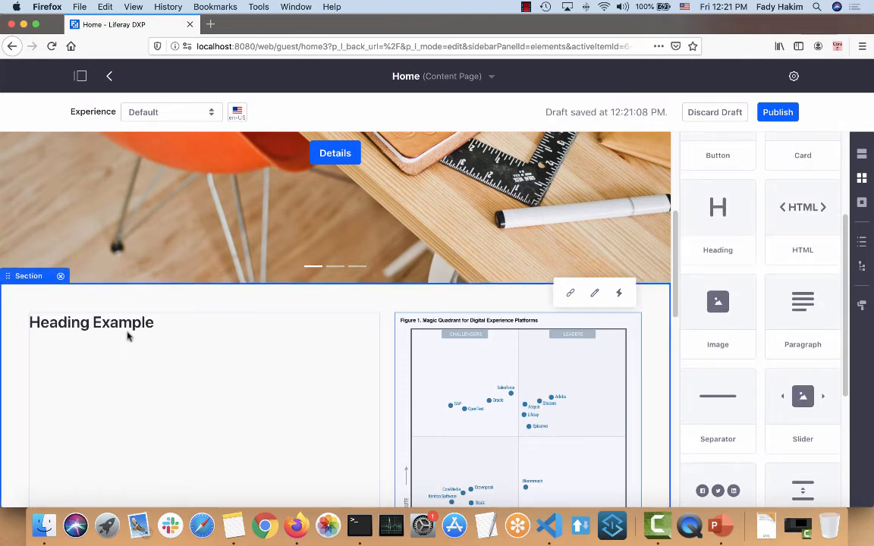
drag(716, 401, 160, 453)
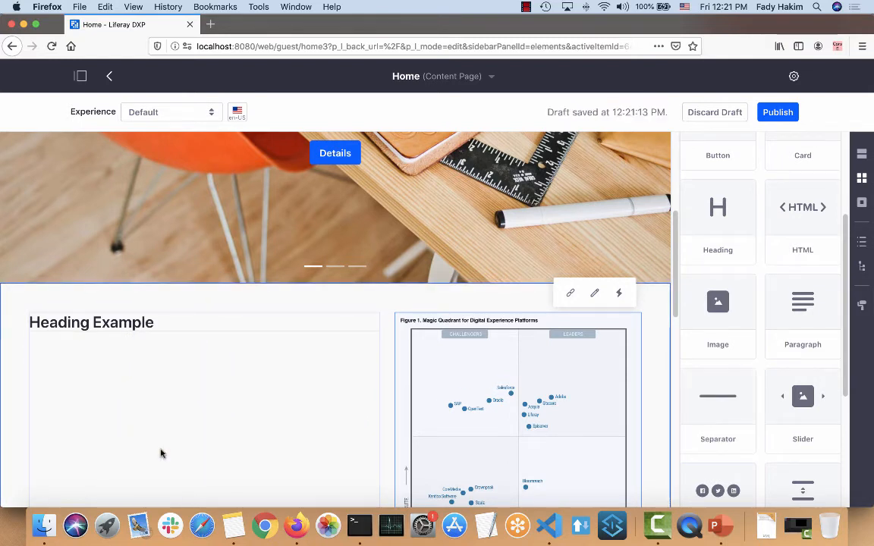
drag(806, 303, 127, 433)
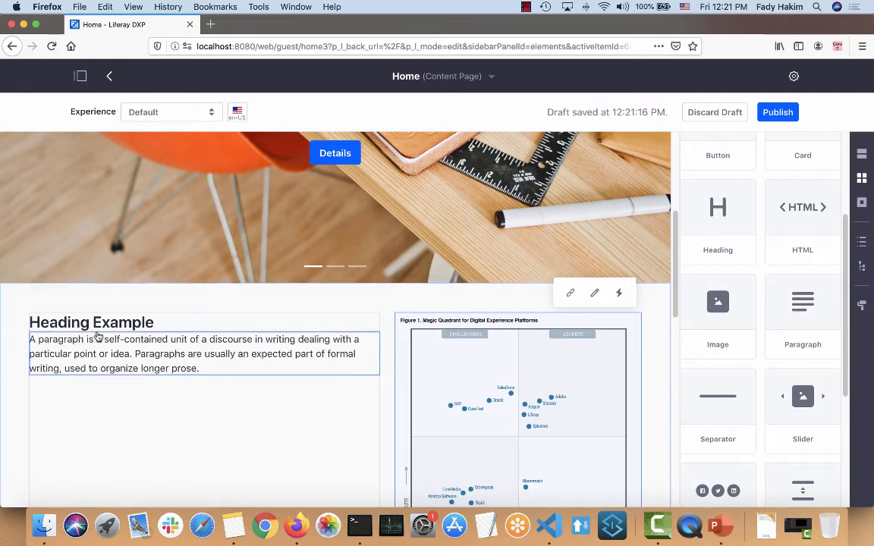
- Set the bottom spacing of the new heading in the first column to 4
click(265, 328)
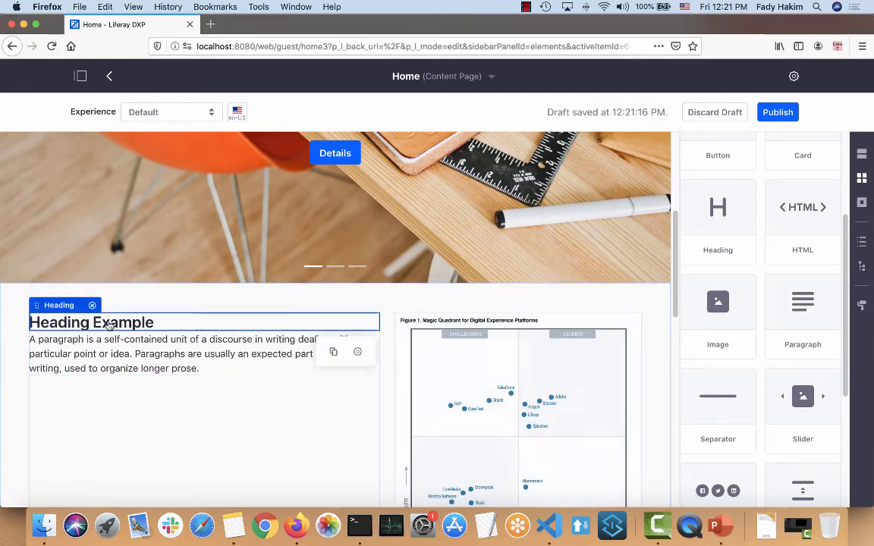
click(358, 353)
click(310, 306)
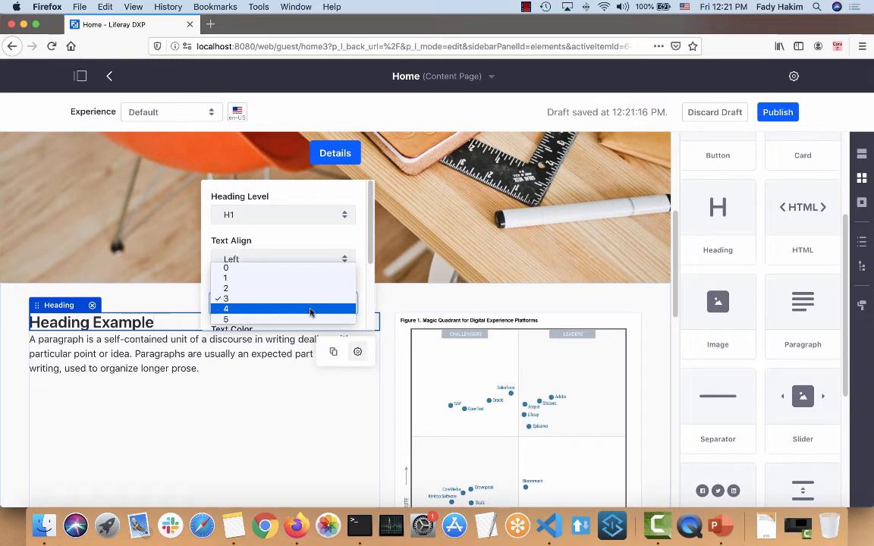
click(310, 309)
click(235, 425)
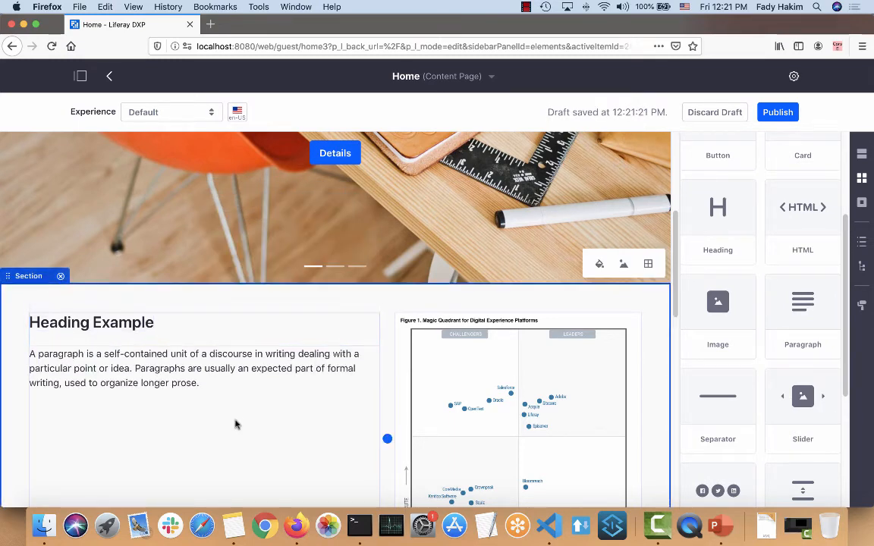
- Replace the heading text with "See why Gartner continues to position Liferay as a Leader for DXPs", copied from the slides note in Notes
click(123, 327)
click(123, 327)
key(super+Tab)
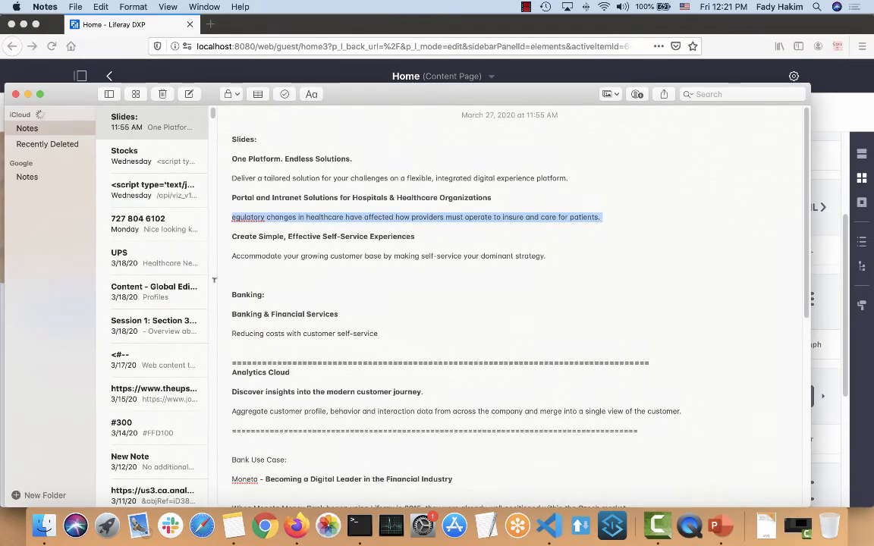
scroll(380, 312, down, 10)
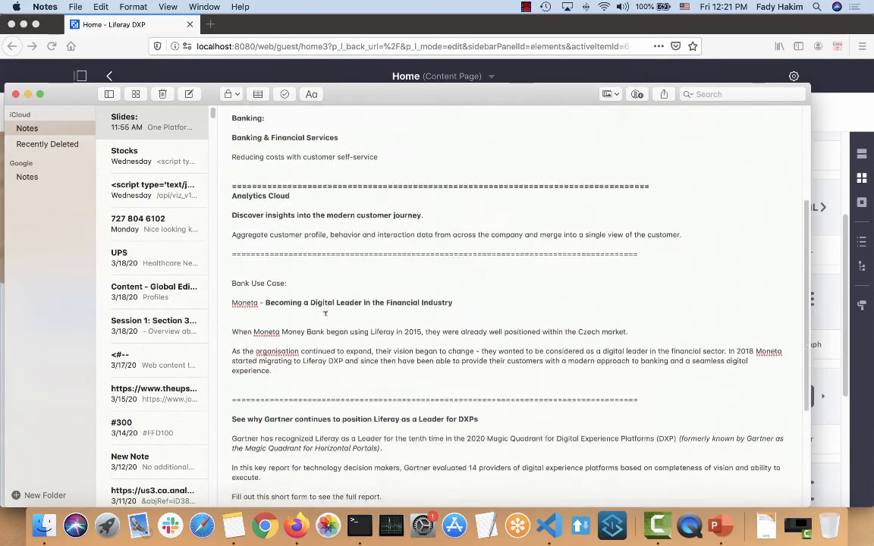
scroll(326, 313, down, 3)
drag(488, 338, 212, 339)
key(super+c)
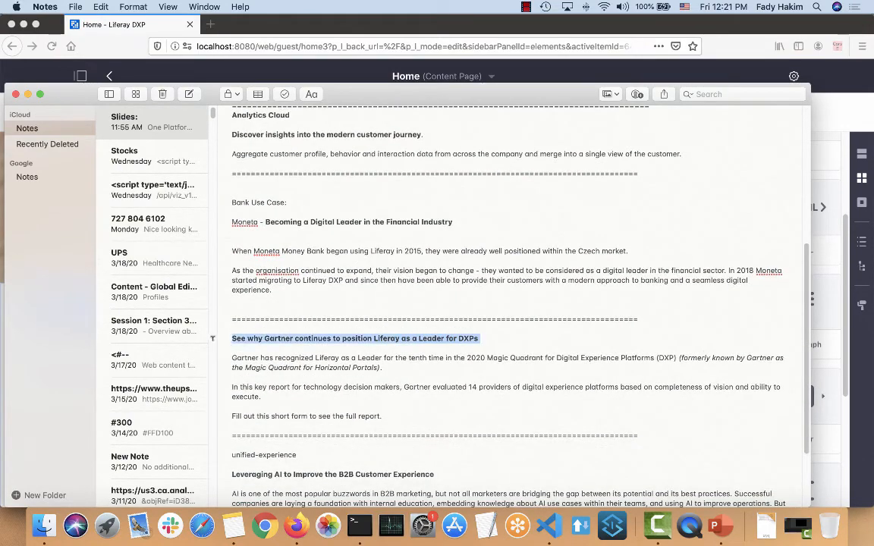
key(super+Tab)
double_click(100, 317)
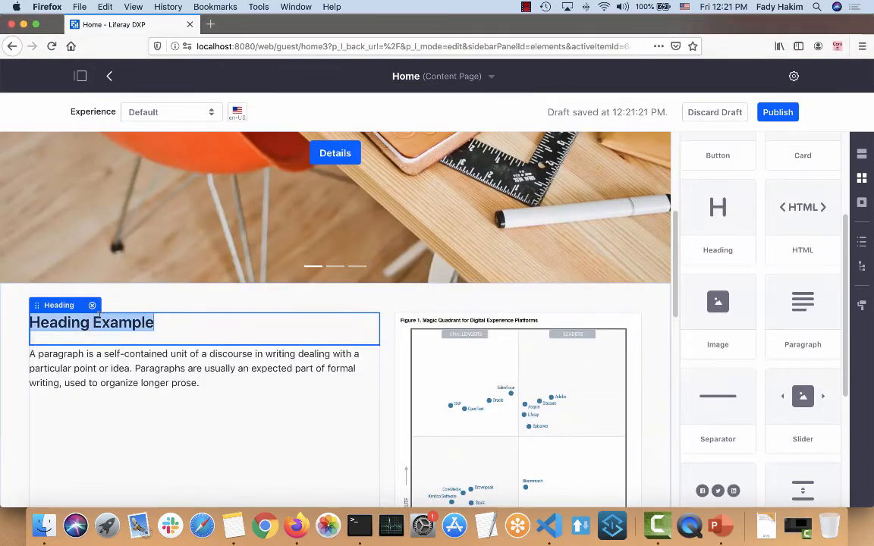
key(super+v)
click(125, 399)
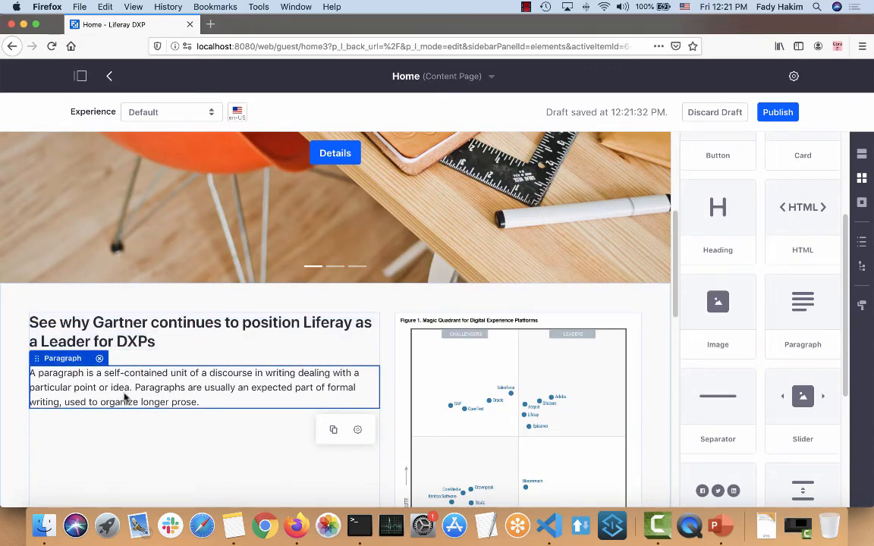
- Replace the placeholder paragraph in the first column with the three Gartner report paragraphs copied from the slides note in Notes
key(super+Tab)
scroll(501, 303, down, 1)
drag(383, 408, 233, 349)
key(super+c)
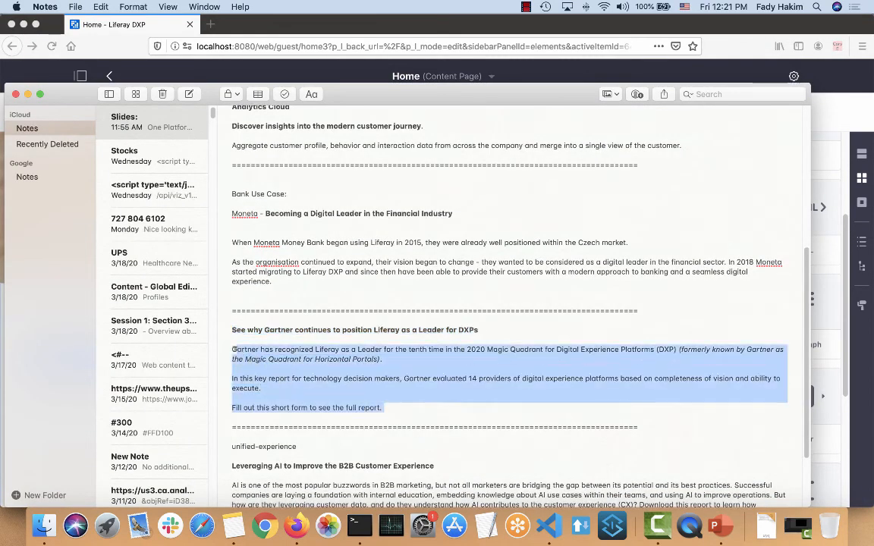
key(super+Tab)
double_click(180, 387)
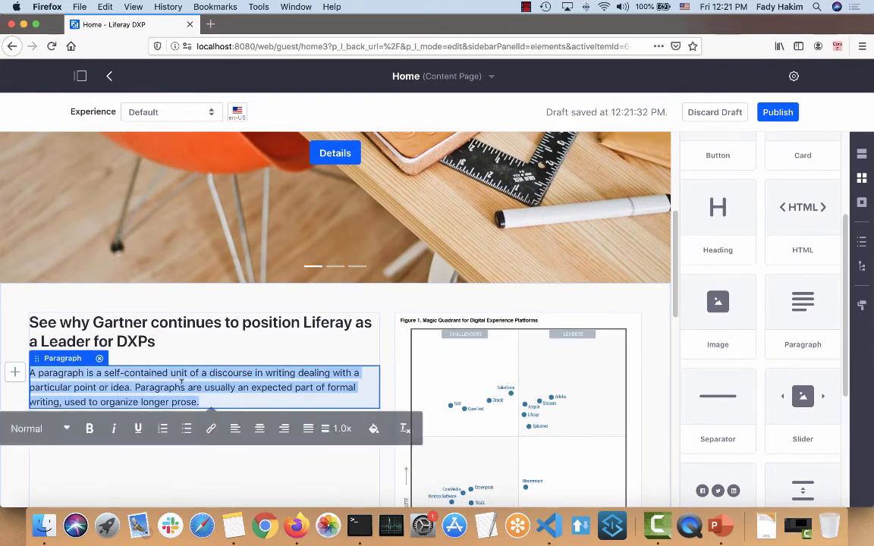
key(super+v)
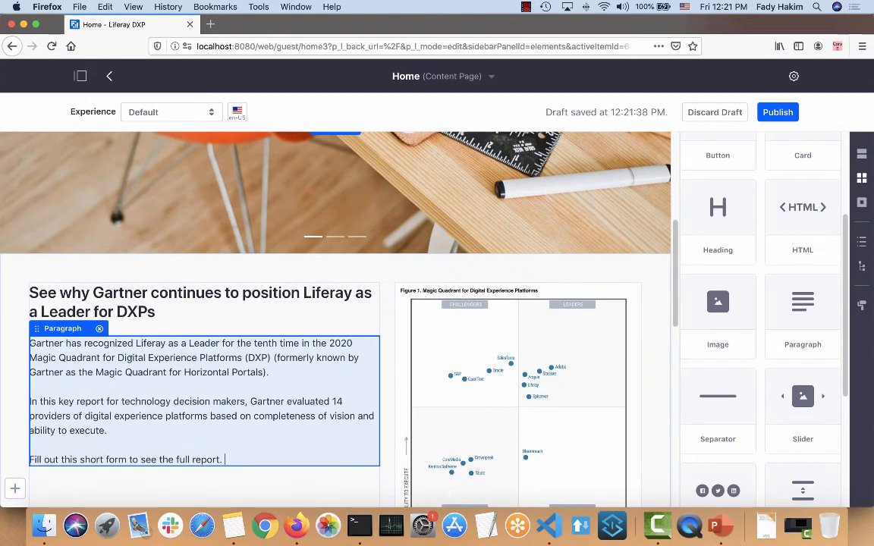
- Apply the Danger inline style to "Digital Experience Platforms (DXP)" in the paragraph and increase the line spacing of its text block
drag(286, 371, 21, 347)
triple_click(118, 359)
drag(117, 357, 269, 354)
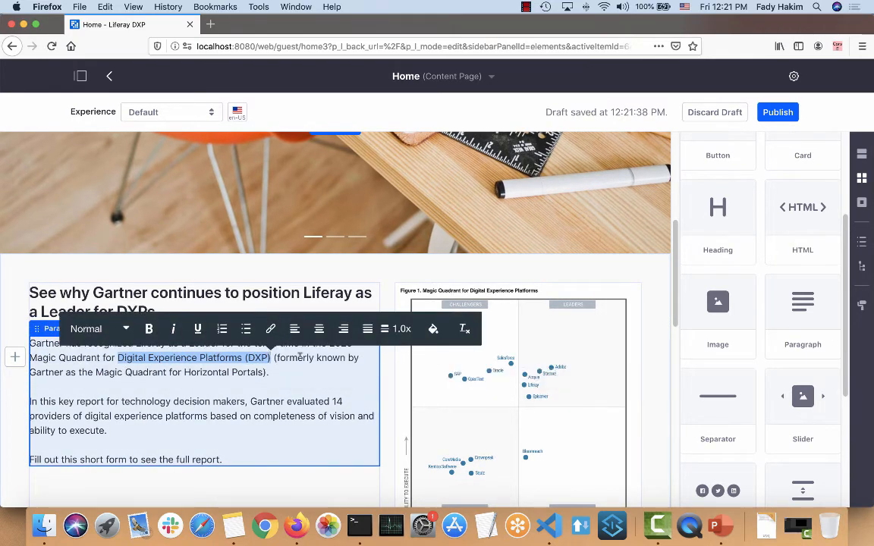
click(434, 331)
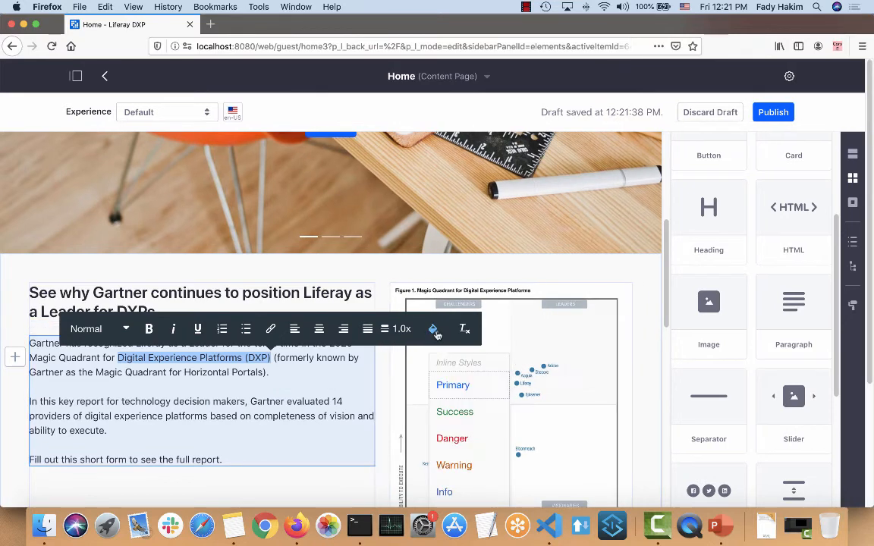
click(455, 438)
click(408, 330)
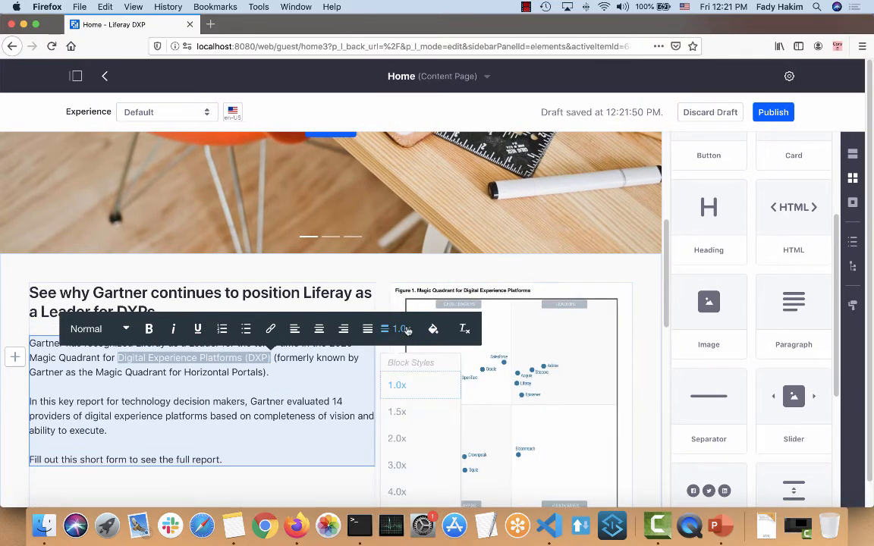
click(417, 423)
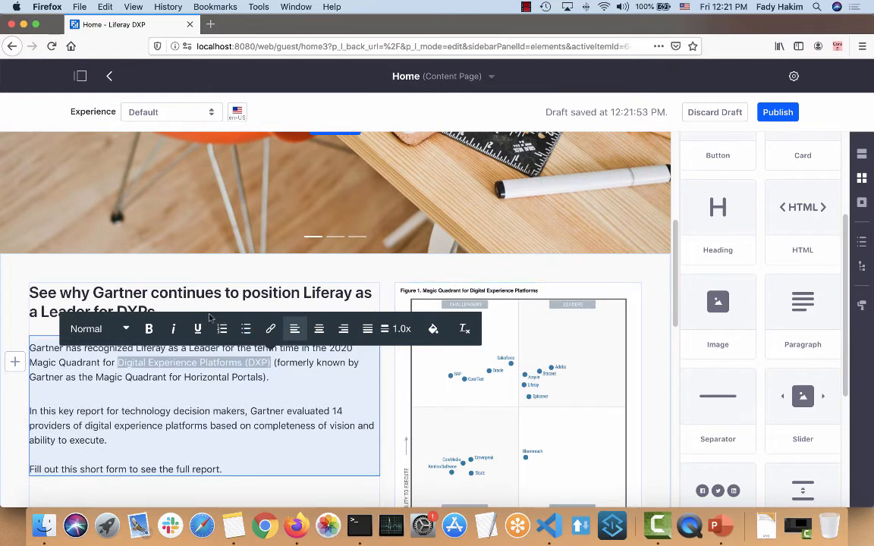
click(189, 412)
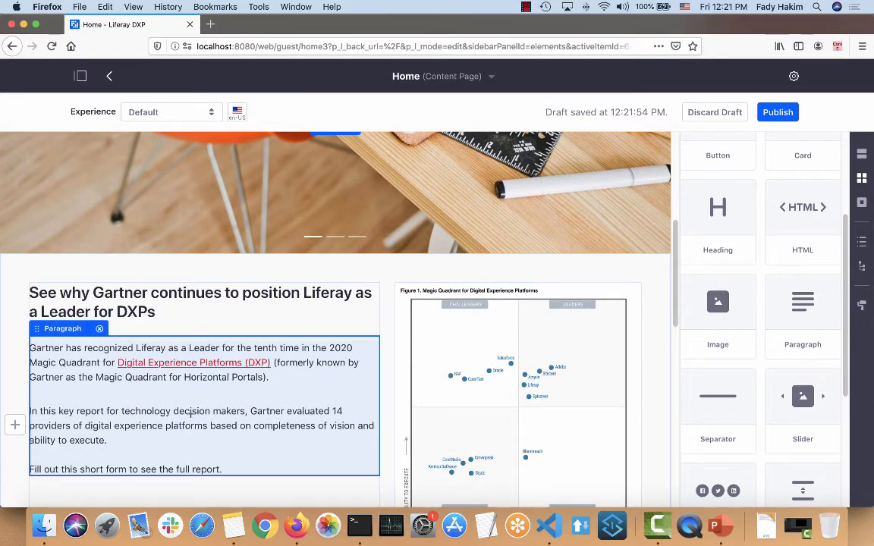
- Resize the Gartner section's columns so that the text and image columns have equal widths
click(390, 416)
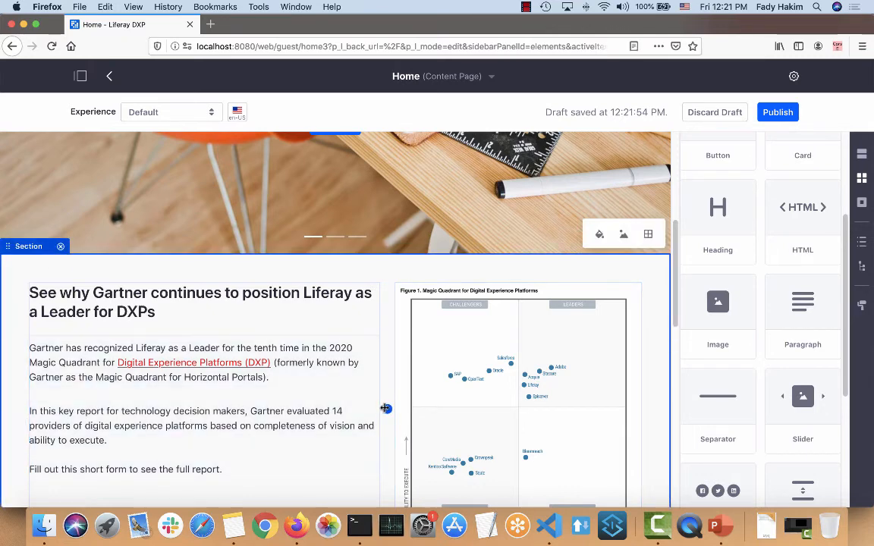
drag(386, 408, 371, 406)
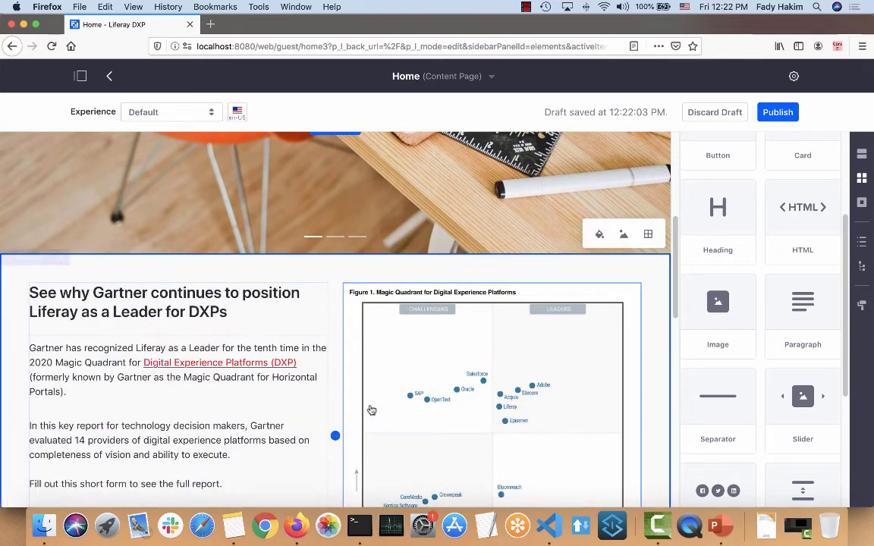
scroll(2, 356, down, 2)
scroll(3, 356, down, 6)
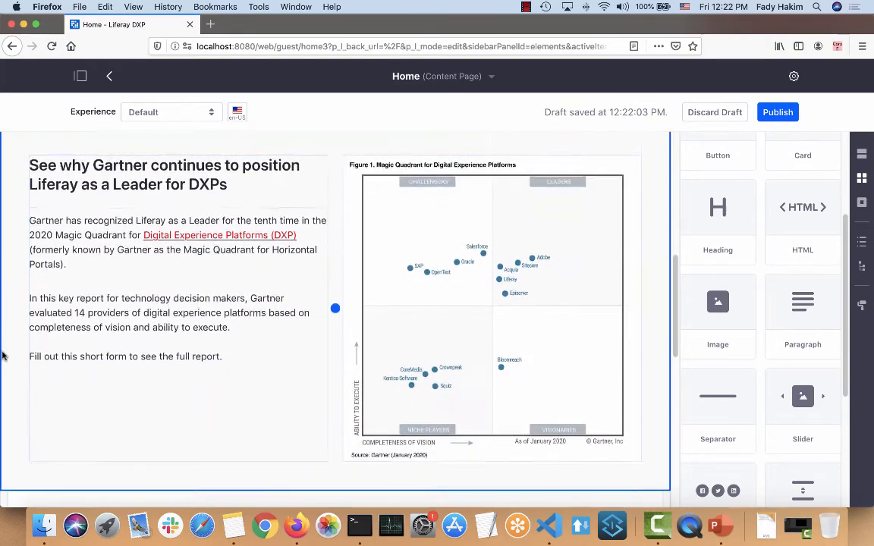
scroll(2, 356, up, 10)
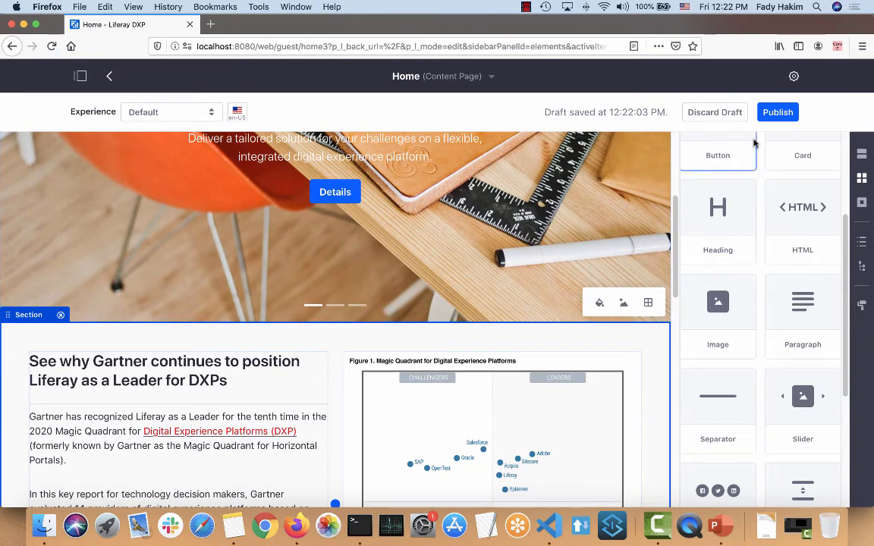
- Publish the Home page and review the Gartner section and the web content article below it on the live page
click(777, 113)
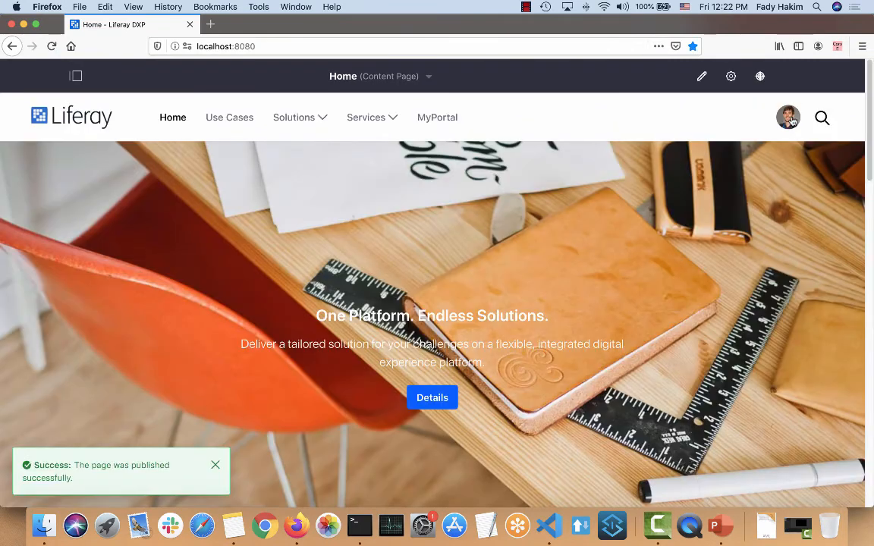
click(216, 467)
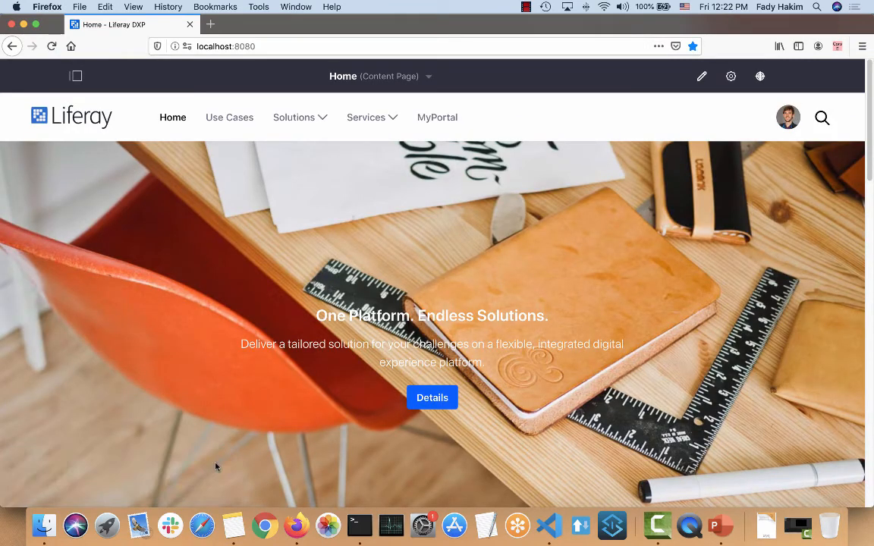
scroll(277, 291, down, 8)
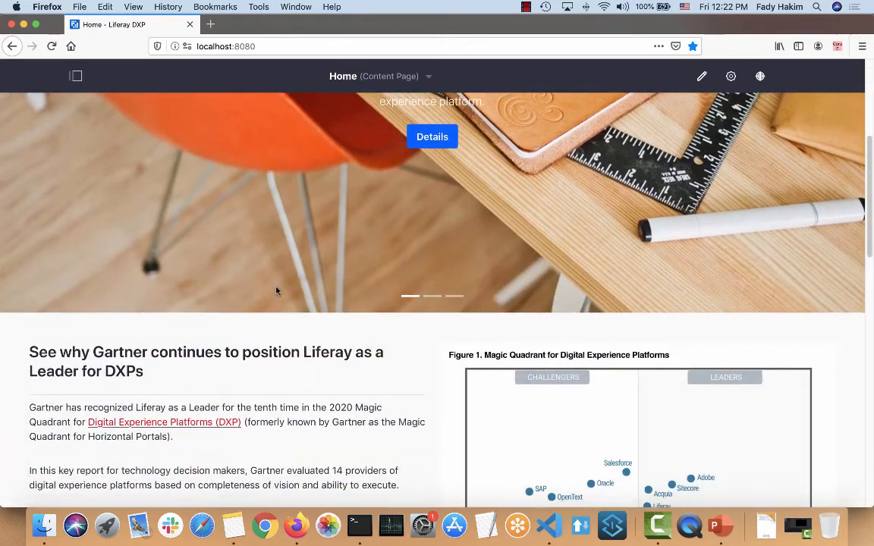
scroll(277, 291, down, 3)
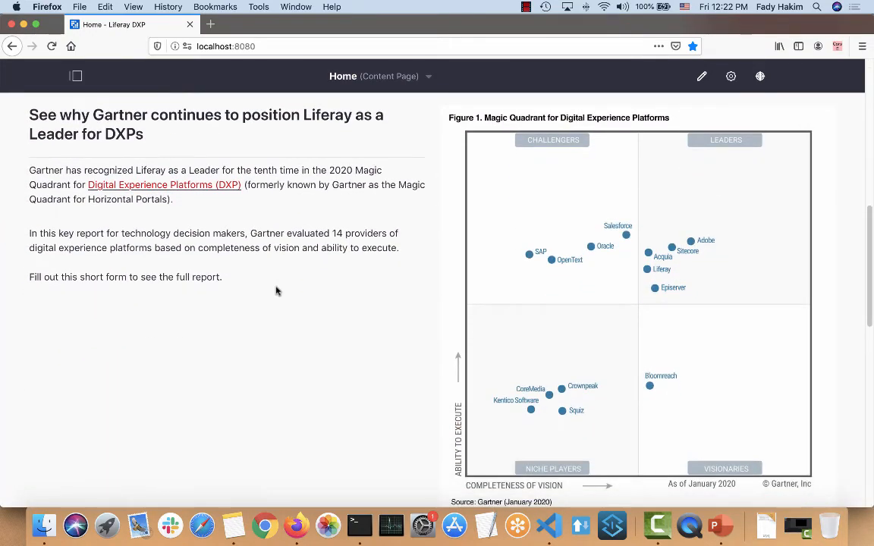
scroll(277, 291, down, 10)
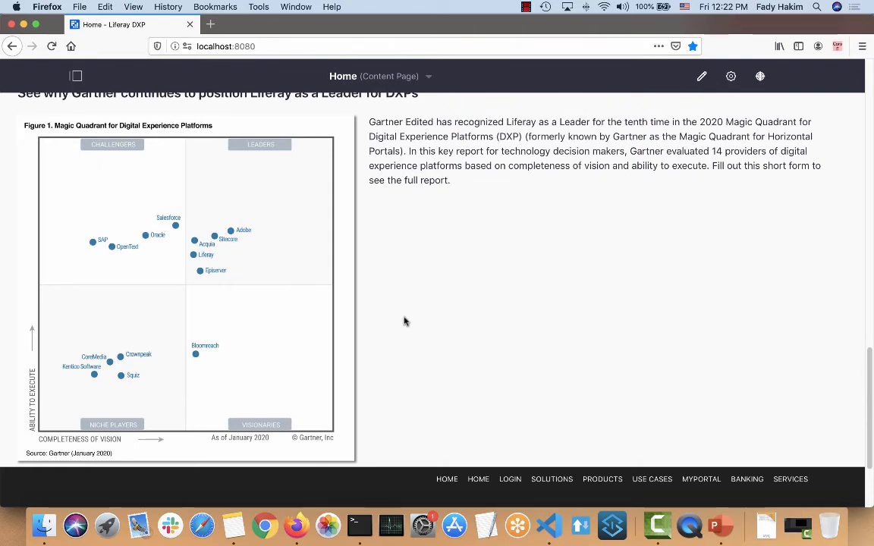
scroll(404, 321, up, 1)
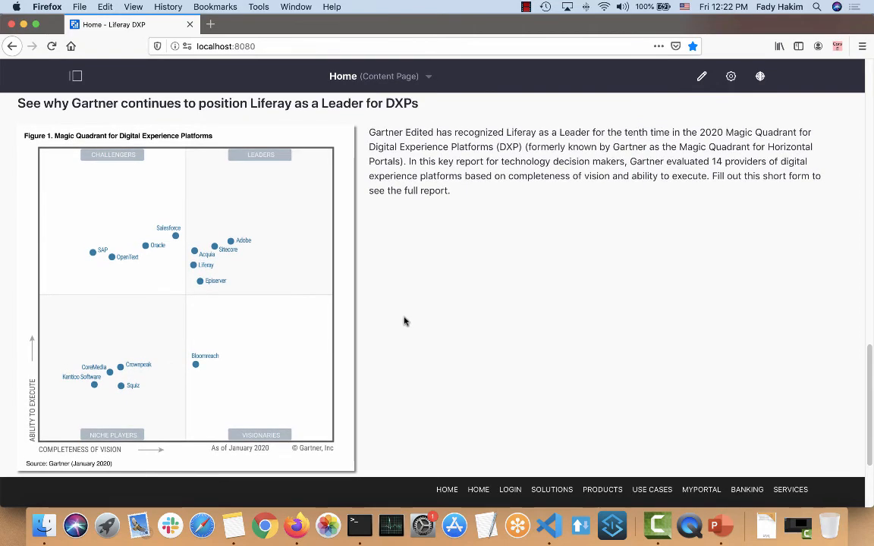
scroll(405, 321, up, 2)
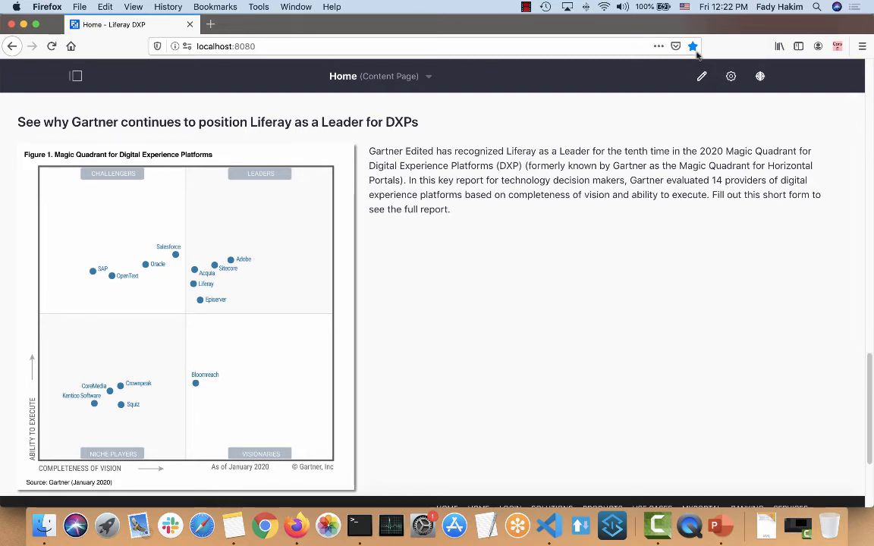
- Edit the Home page again and enable the Translations and Print user tools in the Web Content Display configuration
click(701, 76)
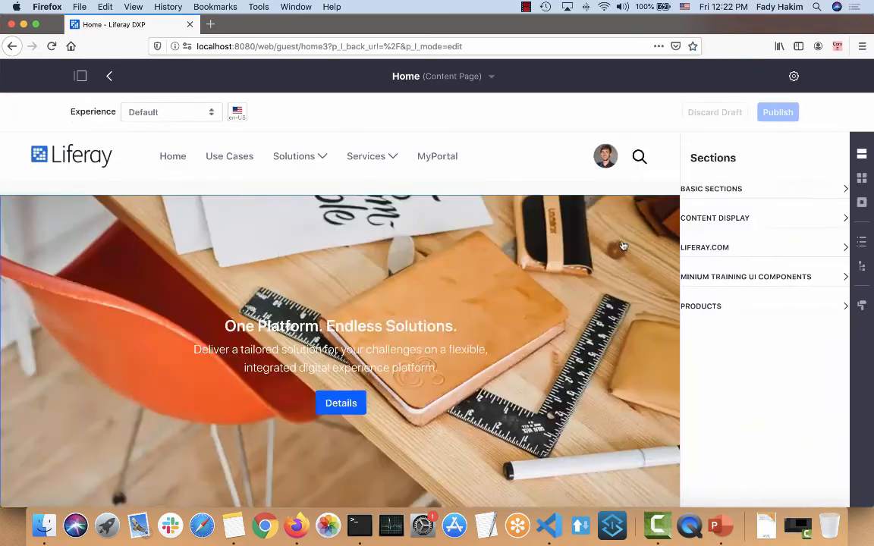
scroll(623, 245, down, 15)
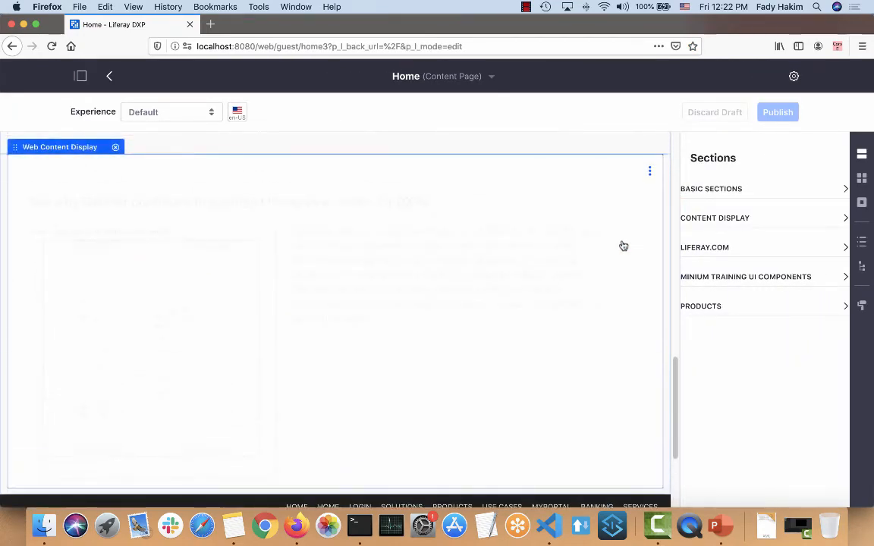
click(653, 173)
click(660, 179)
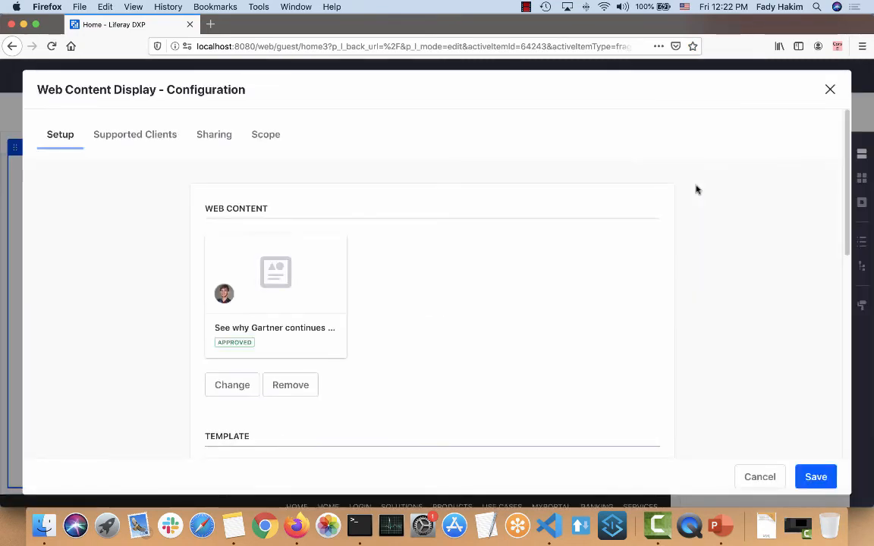
scroll(167, 262, down, 10)
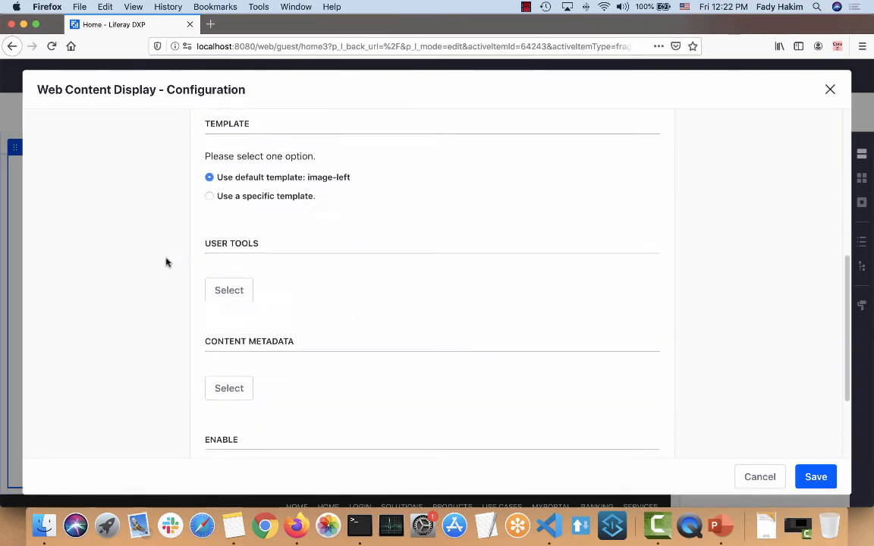
click(223, 236)
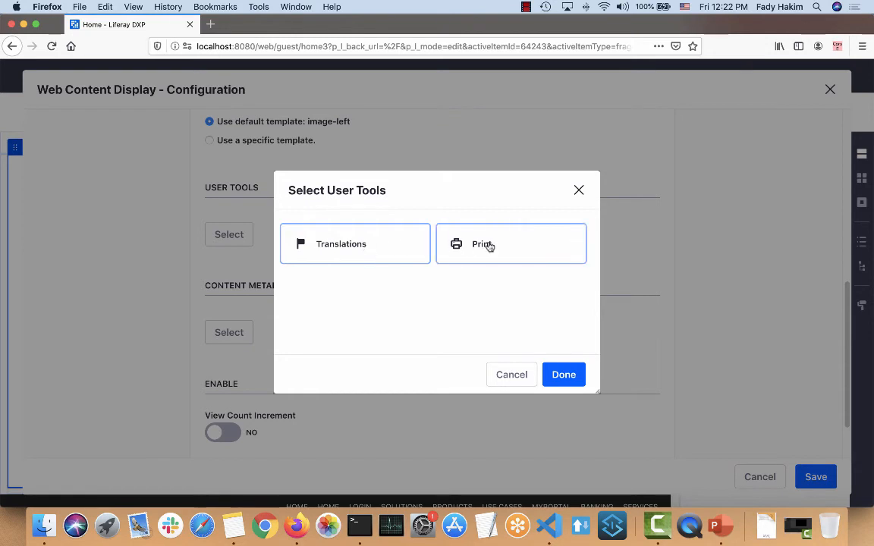
click(561, 375)
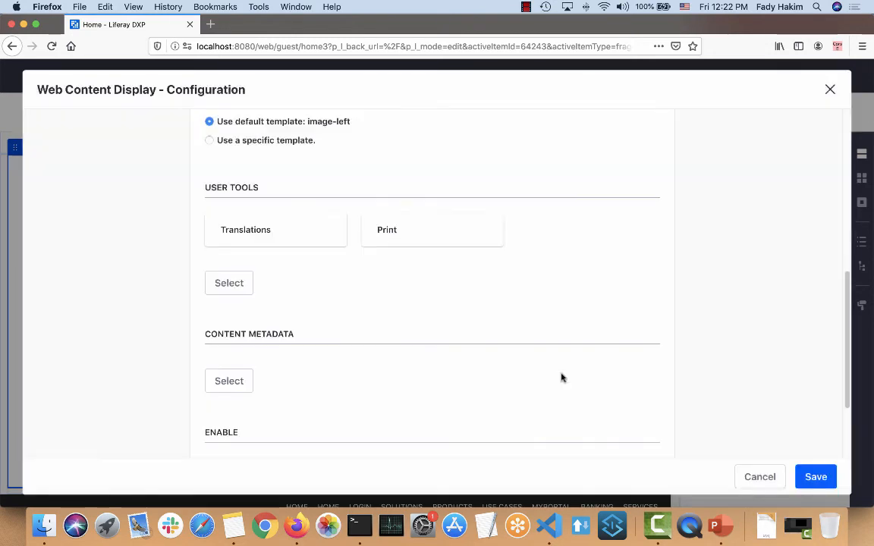
- Add Related Assets, Ratings, Comments and Comment Ratings as the Web Content Display's content metadata, and save the configuration
click(229, 382)
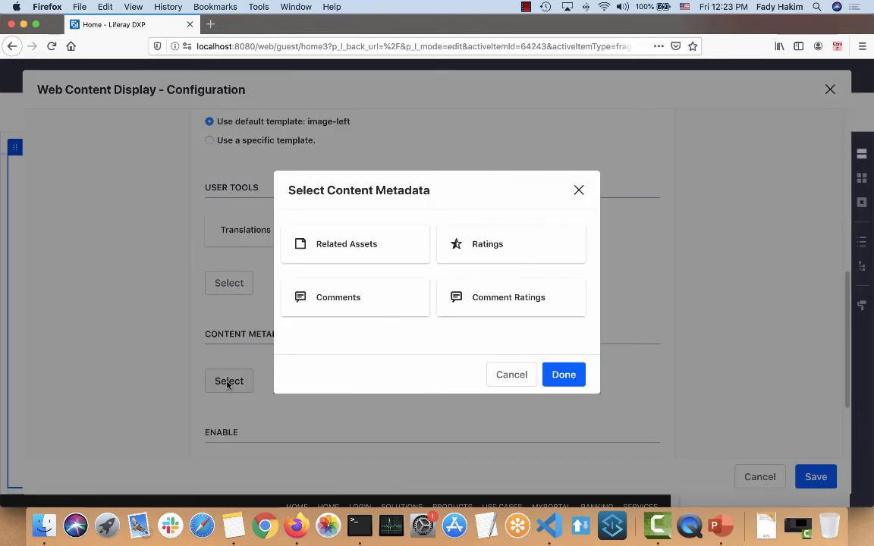
click(357, 245)
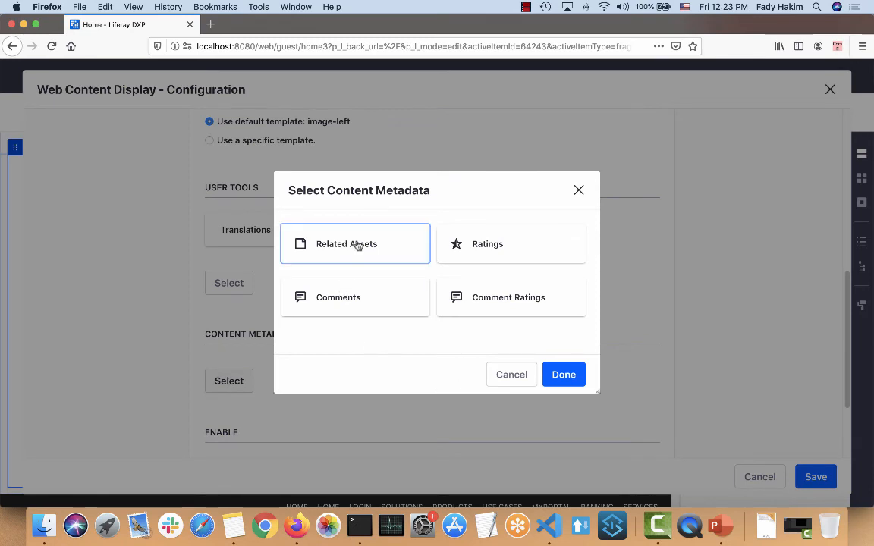
click(382, 299)
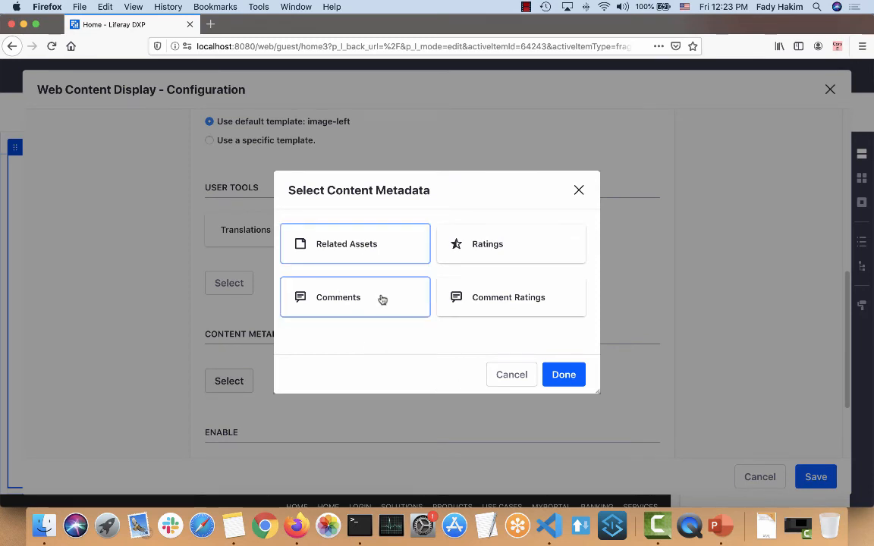
click(483, 250)
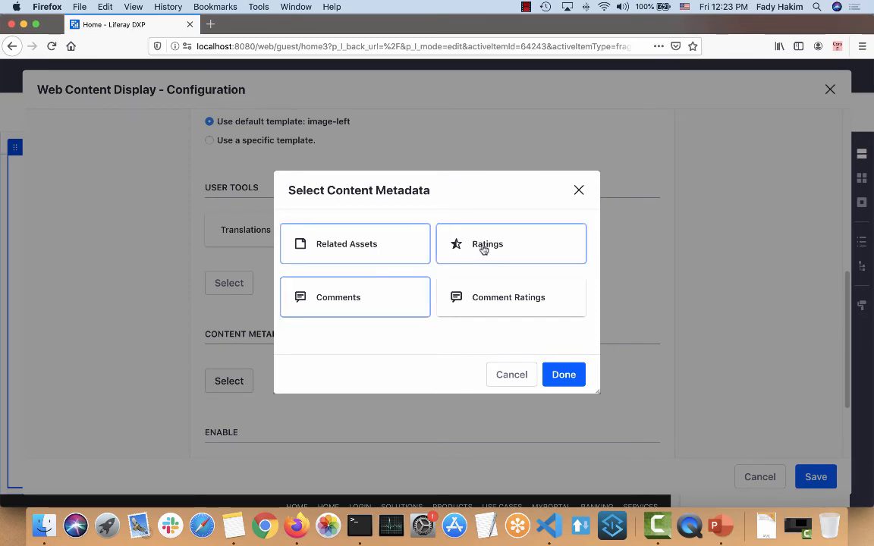
click(509, 304)
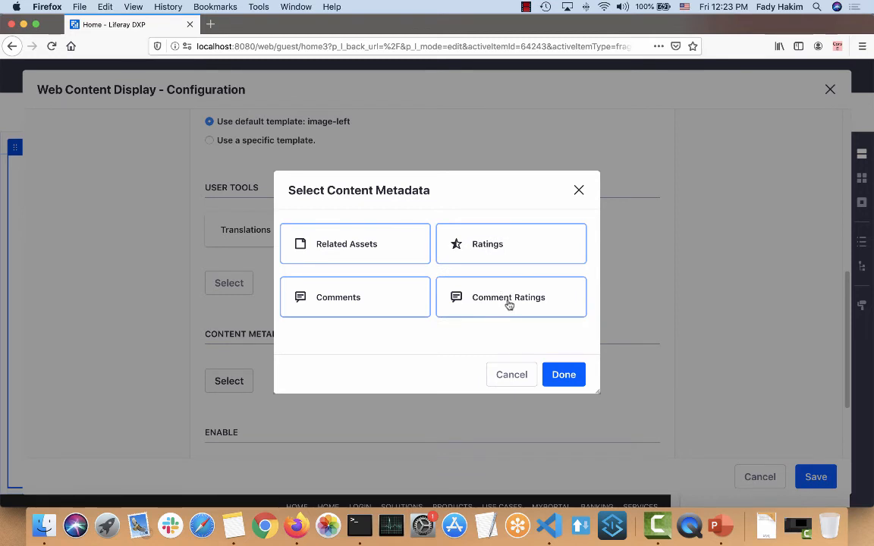
click(565, 375)
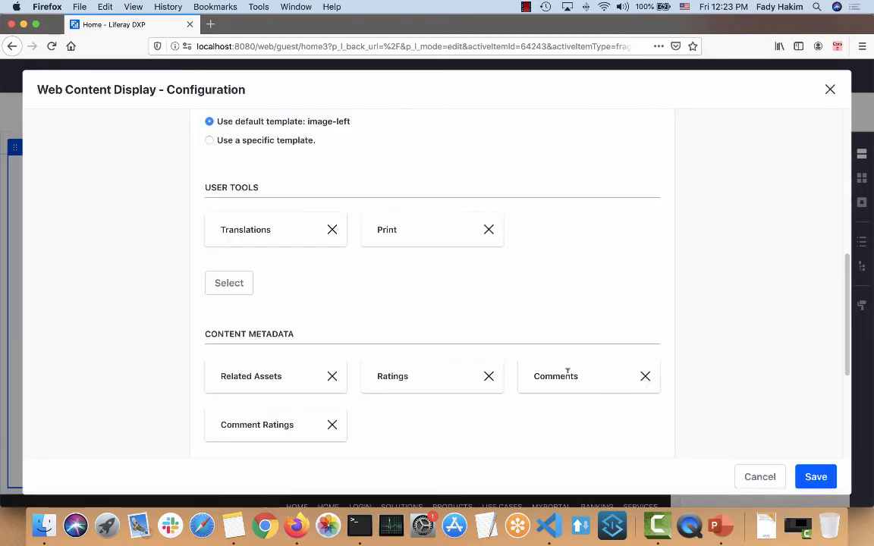
click(816, 476)
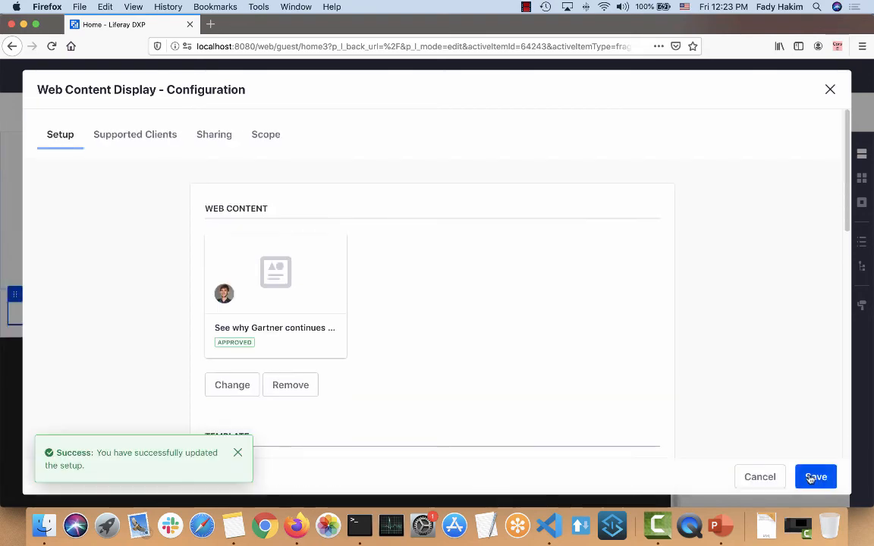
click(831, 91)
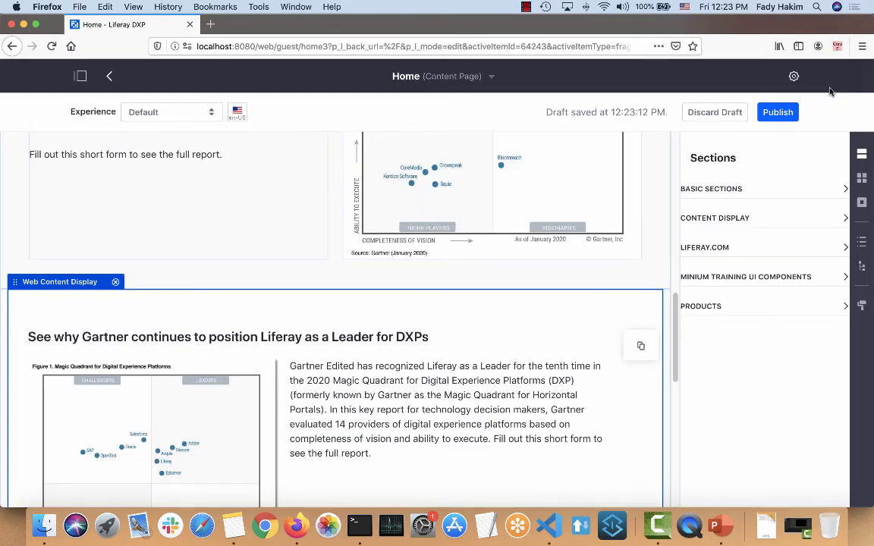
- Publish the Home page and check the rating, translation, print and comment tools below the web content article
click(764, 114)
scroll(267, 279, down, 15)
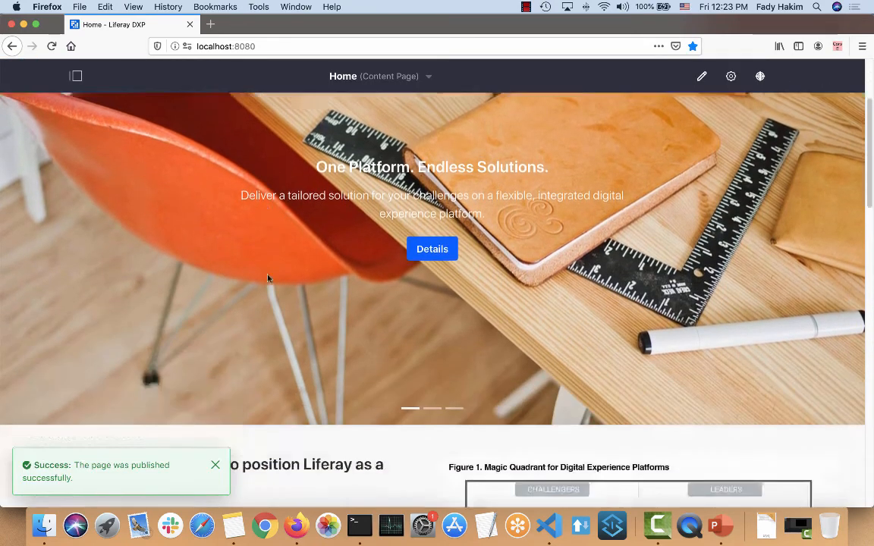
scroll(267, 279, up, 5)
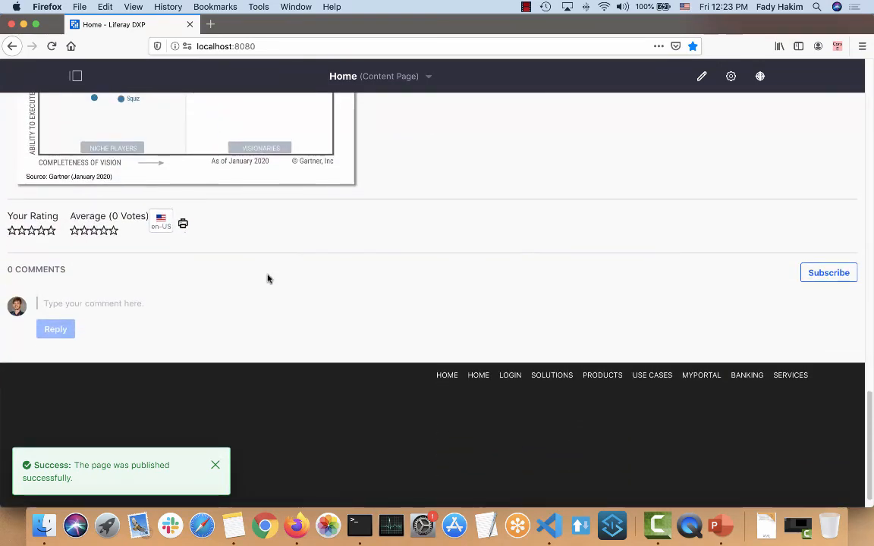
- Switch the web content article to its français-France translation and review the translated title and text
scroll(267, 279, down, 2)
scroll(267, 279, down, 3)
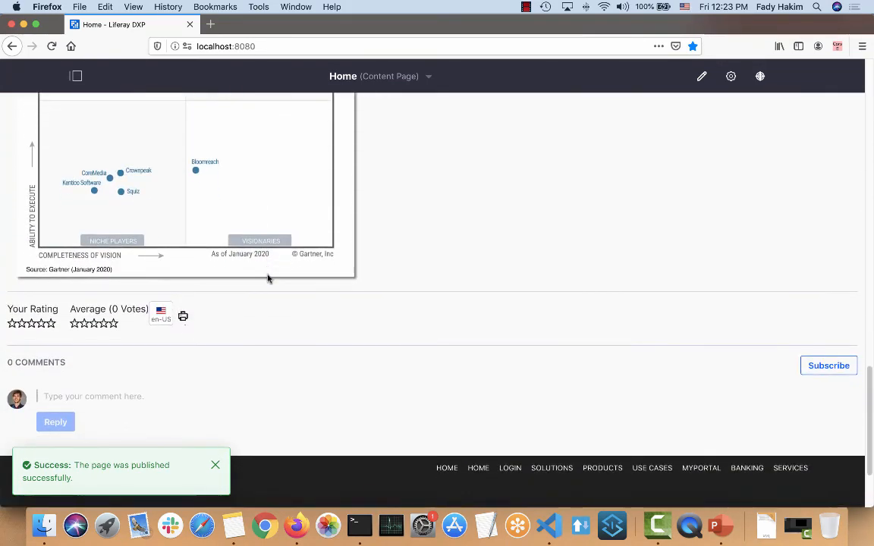
click(160, 314)
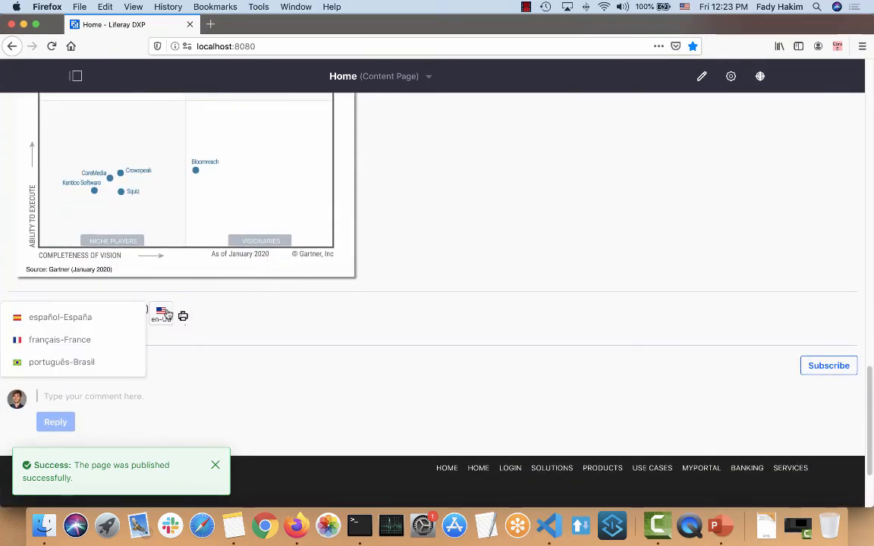
click(110, 342)
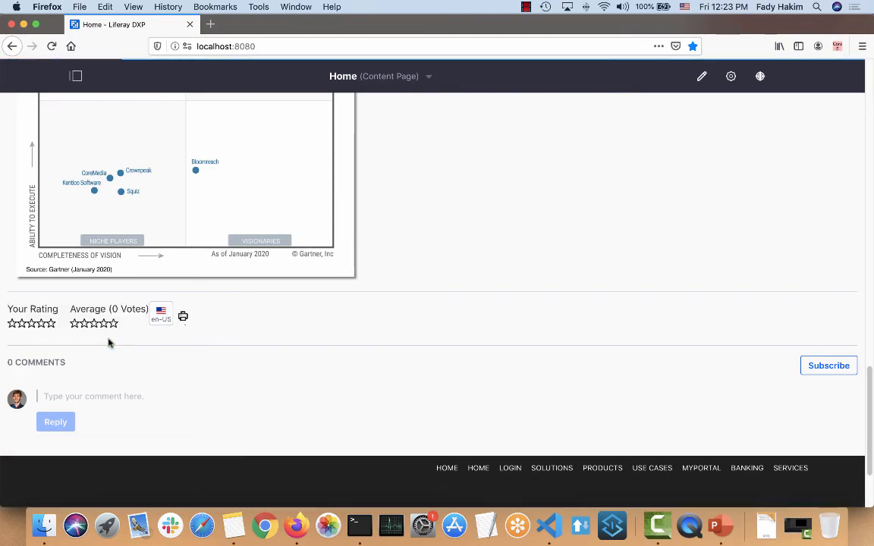
scroll(109, 343, down, 15)
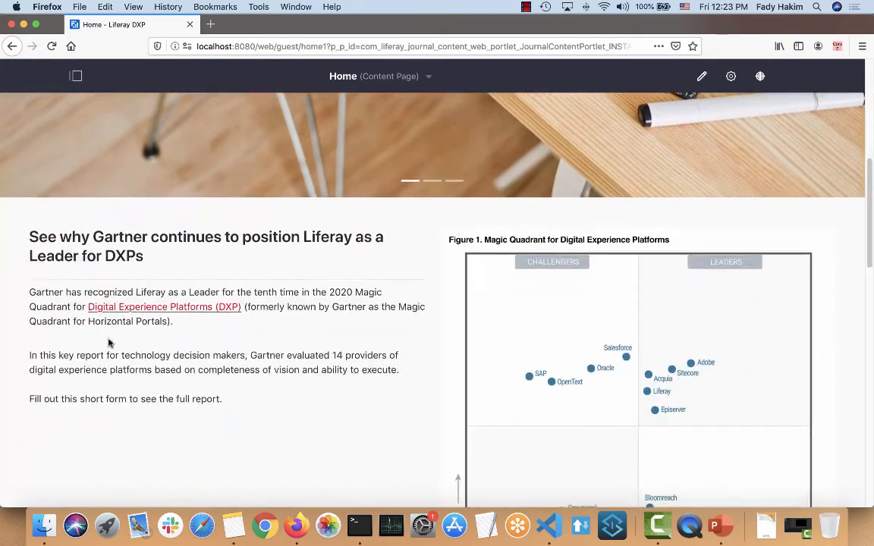
scroll(108, 343, up, 5)
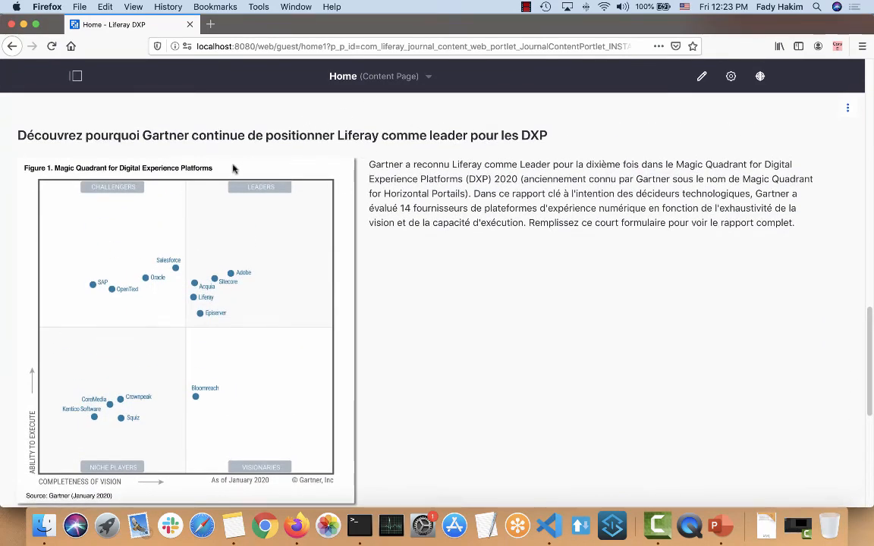
- Switch the web content article's language back to english-United States and return to its rating and comment area
scroll(231, 167, down, 5)
click(152, 203)
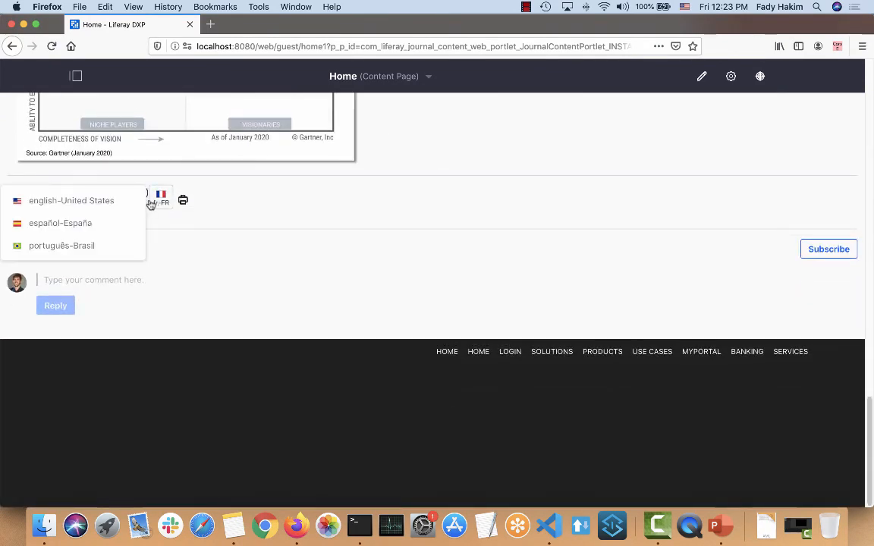
click(117, 202)
scroll(117, 202, down, 15)
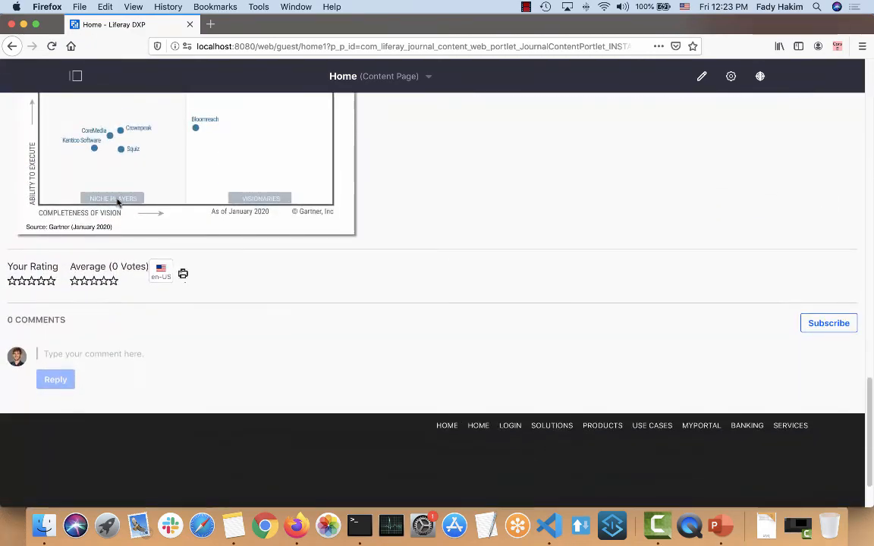
- Post a comment on the article that @-mentions a colleague and reads "Please read this content."
click(70, 353)
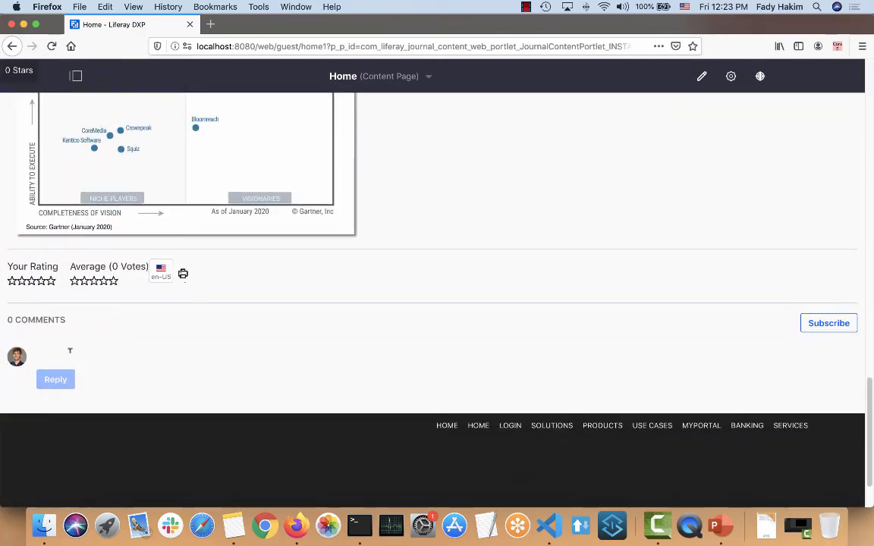
text(@neil Please)
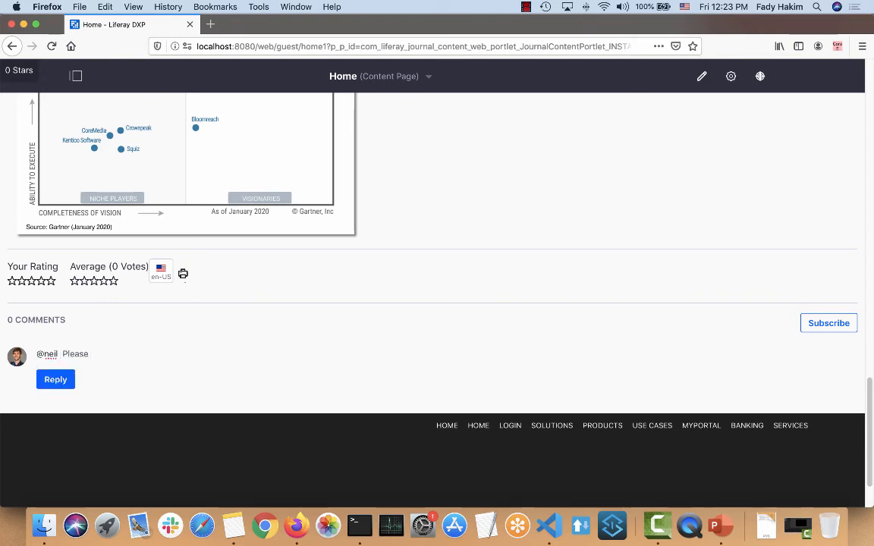
text(cont)
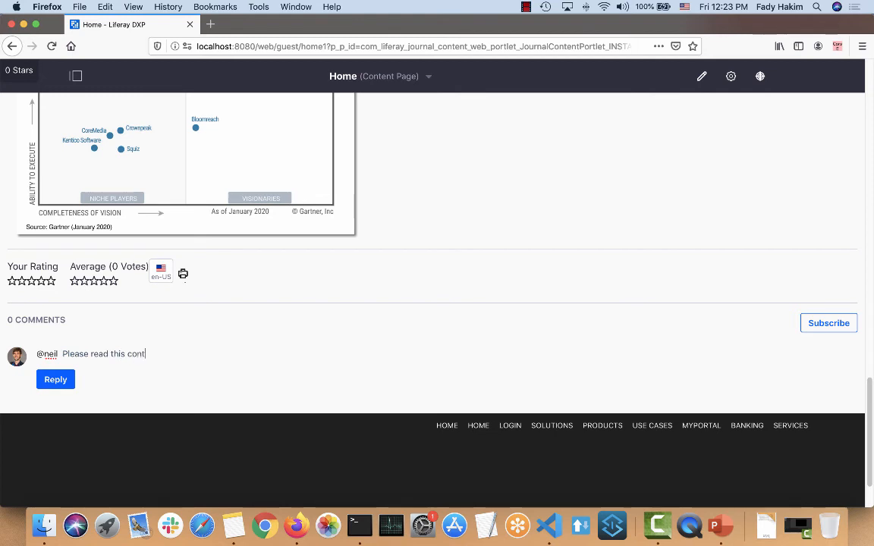
text(ent.)
click(57, 384)
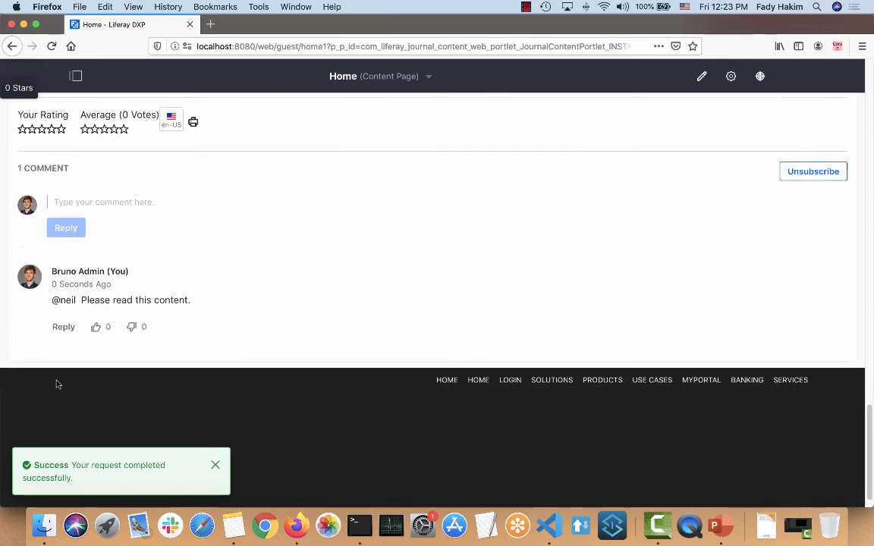
- Look over the posted comment and give the web content article a four-star rating
scroll(57, 385, up, 3)
scroll(58, 384, down, 4)
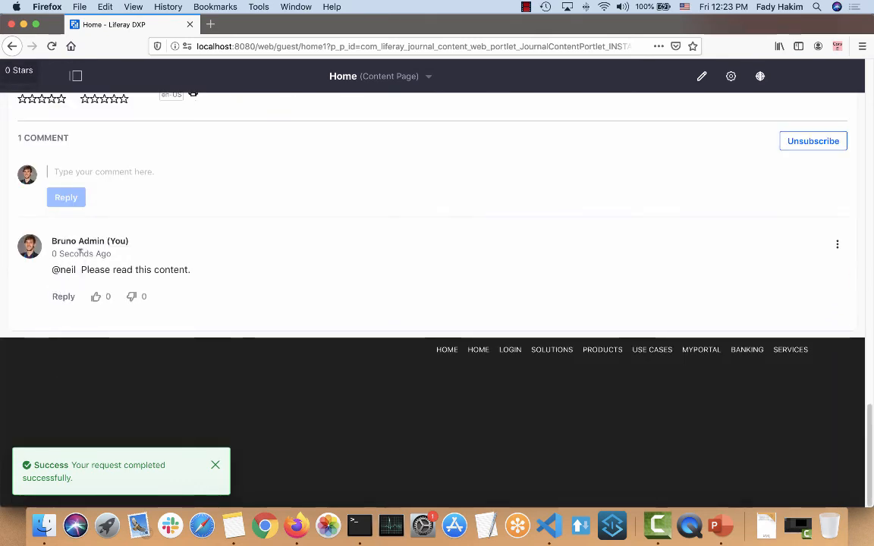
scroll(79, 252, up, 3)
click(48, 196)
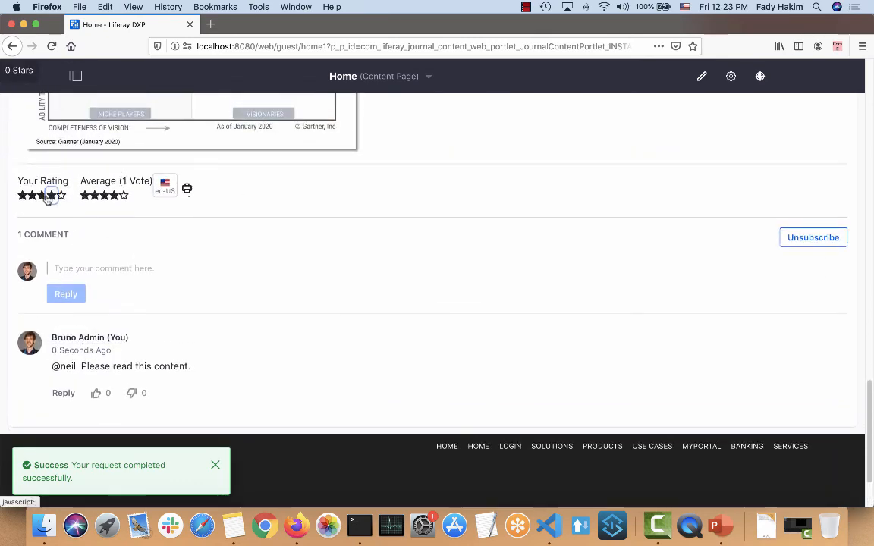
- Open the Web Content Display's configuration from the live page and remove the Translations and Print user tools
scroll(46, 198, up, 7)
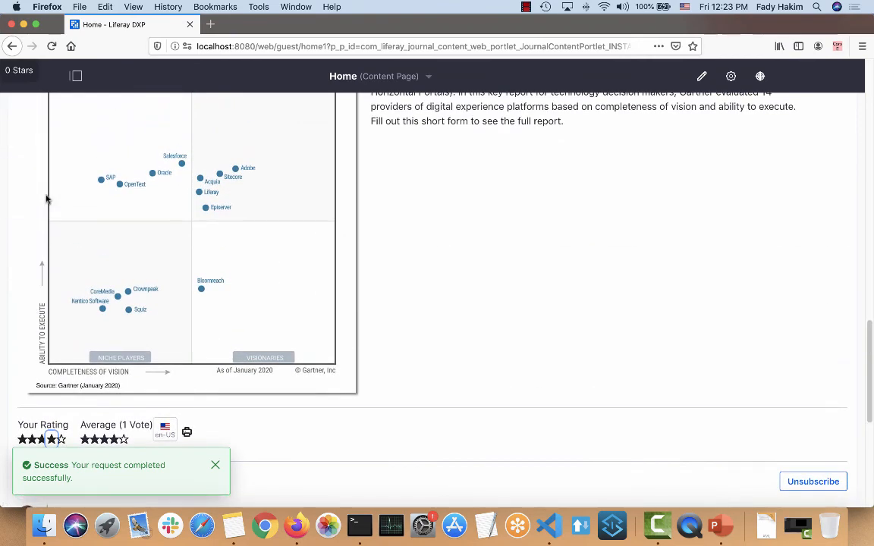
scroll(47, 198, up, 5)
scroll(46, 193, up, 1)
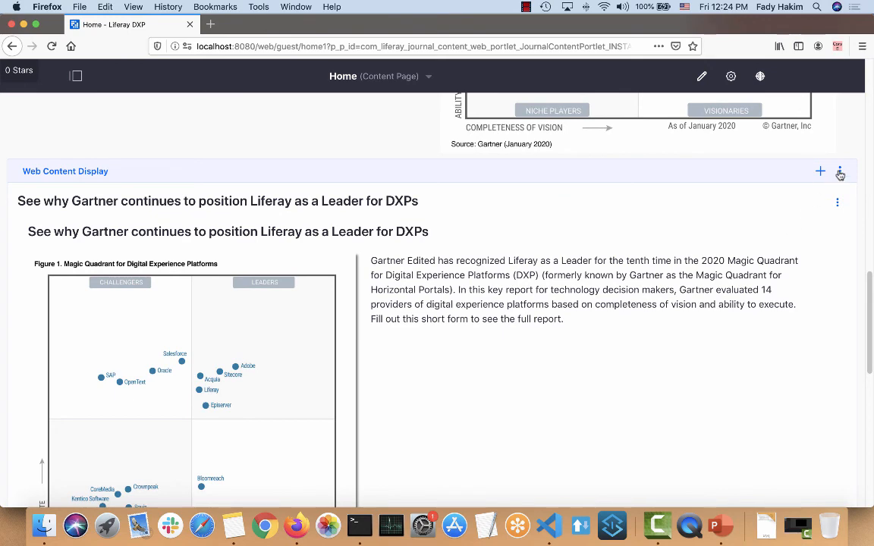
click(840, 171)
scroll(761, 212, up, 4)
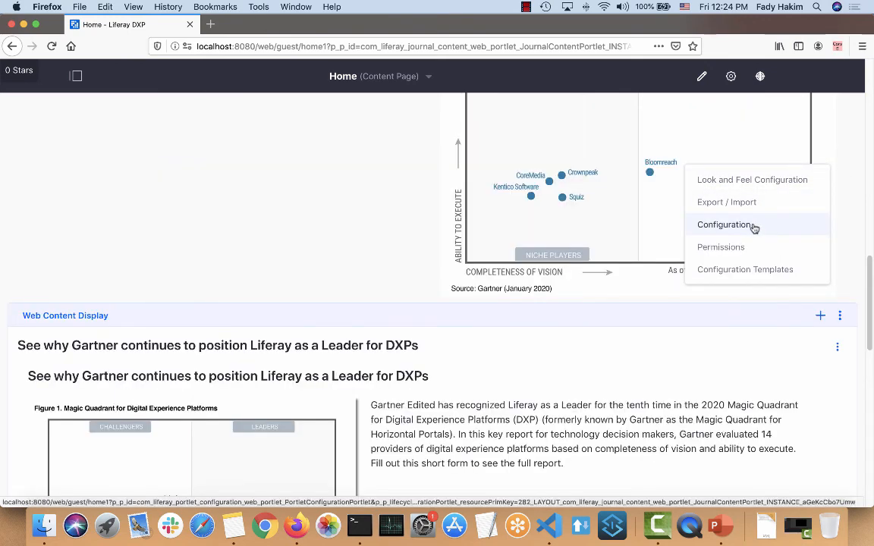
click(753, 227)
scroll(182, 363, down, 5)
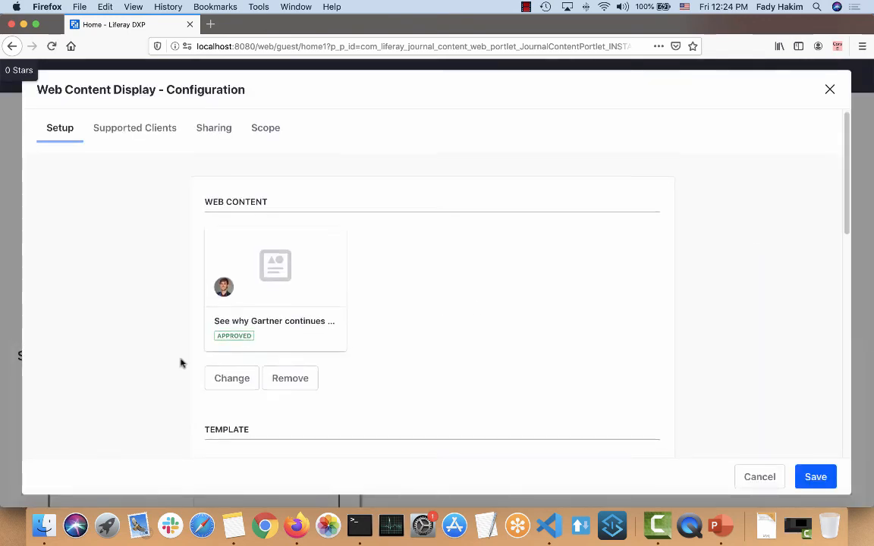
scroll(181, 363, down, 3)
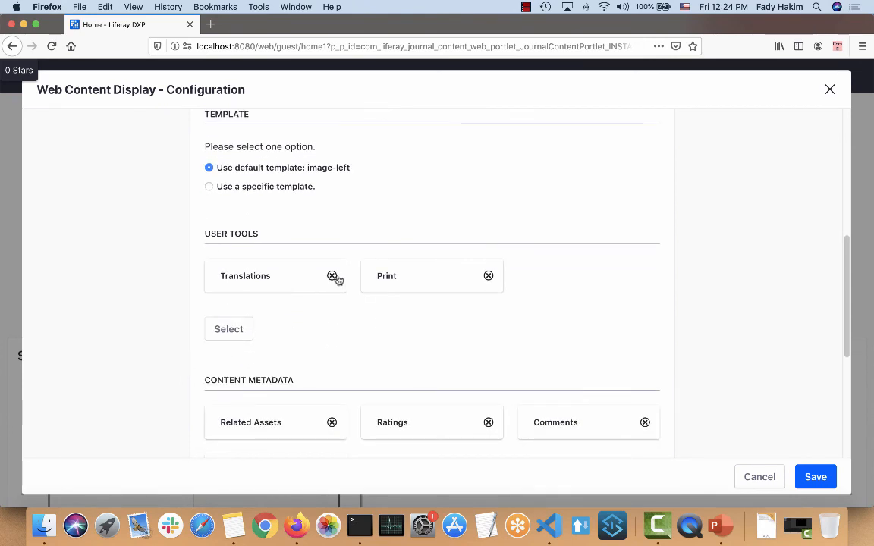
click(332, 277)
click(332, 276)
- Remove Related Assets, Ratings, Comments and Comment Ratings from the content metadata, save the configuration and close it
click(332, 372)
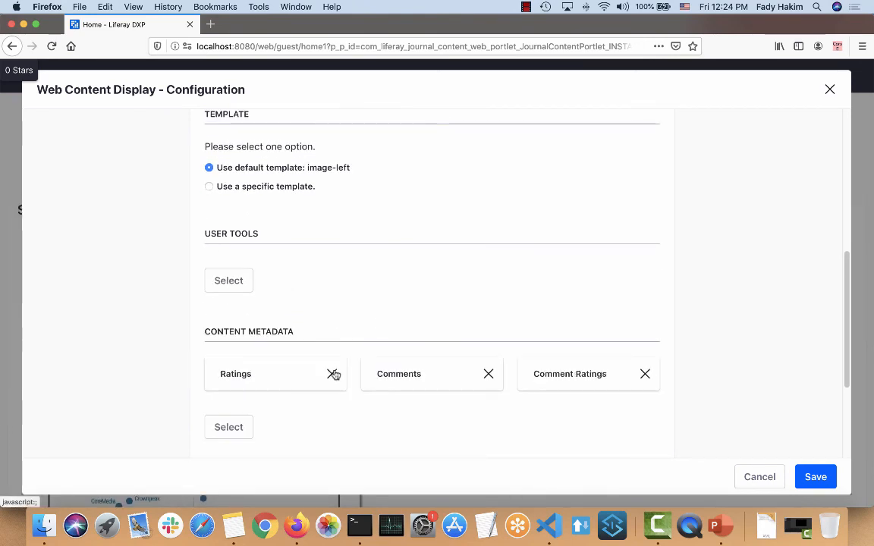
click(333, 374)
click(333, 374)
click(332, 374)
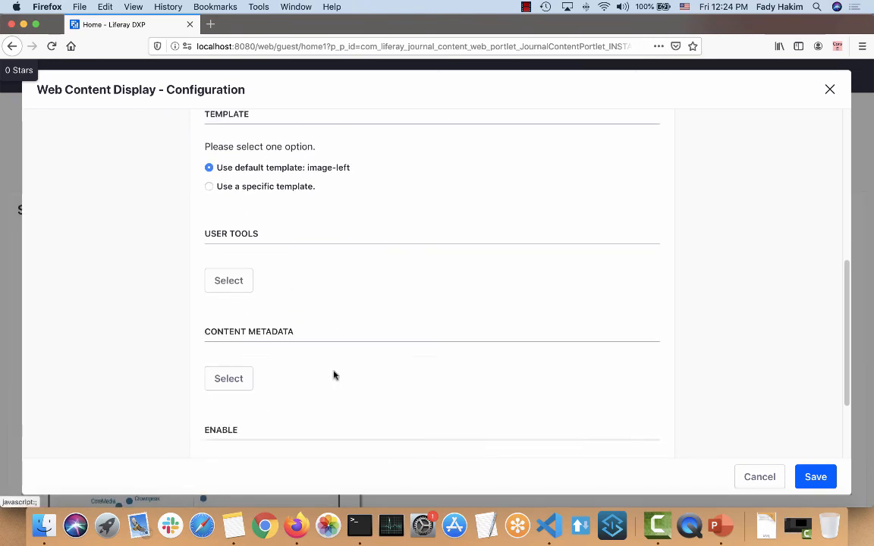
scroll(334, 375, down, 3)
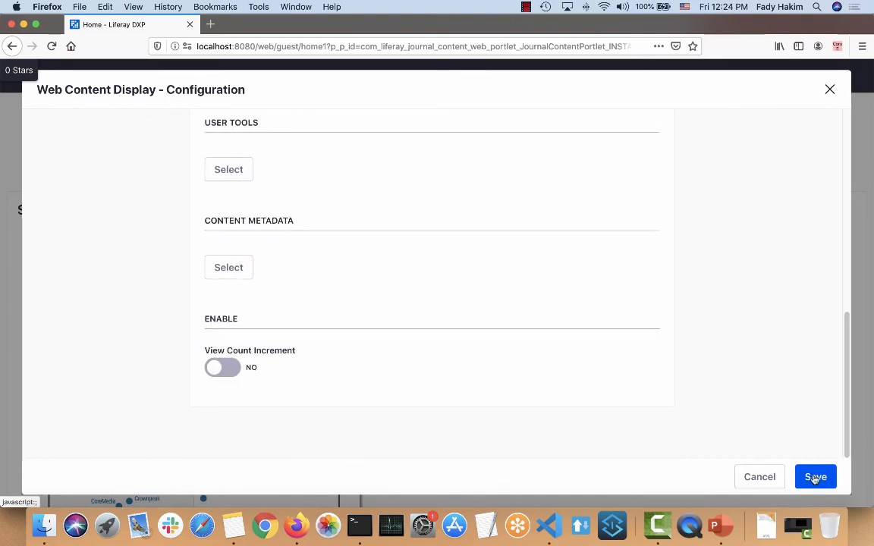
click(814, 477)
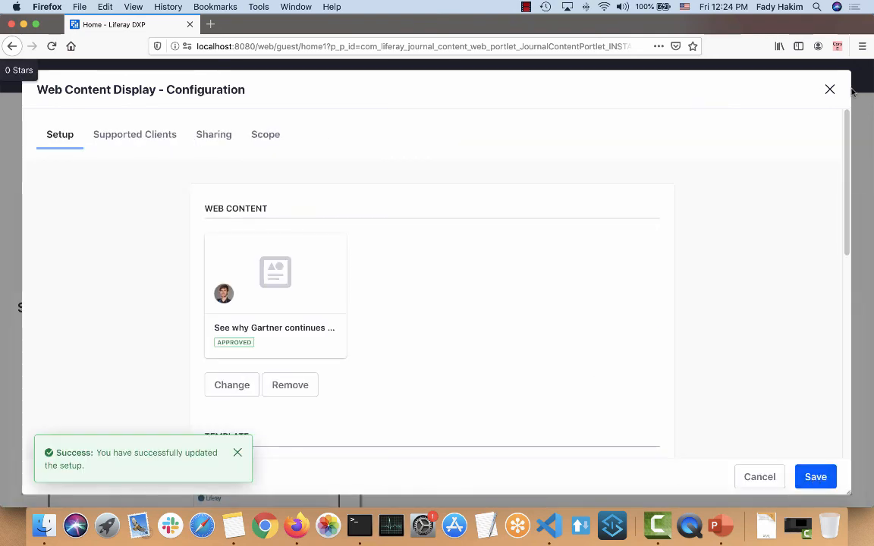
click(830, 90)
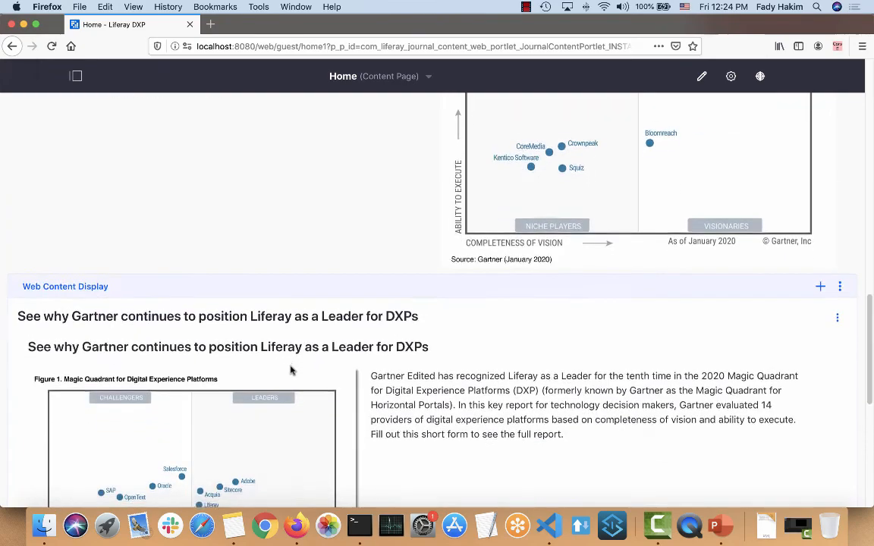
- Check the area below the web content article on the live page and reopen the Home page from the site navigation
scroll(289, 251, down, 6)
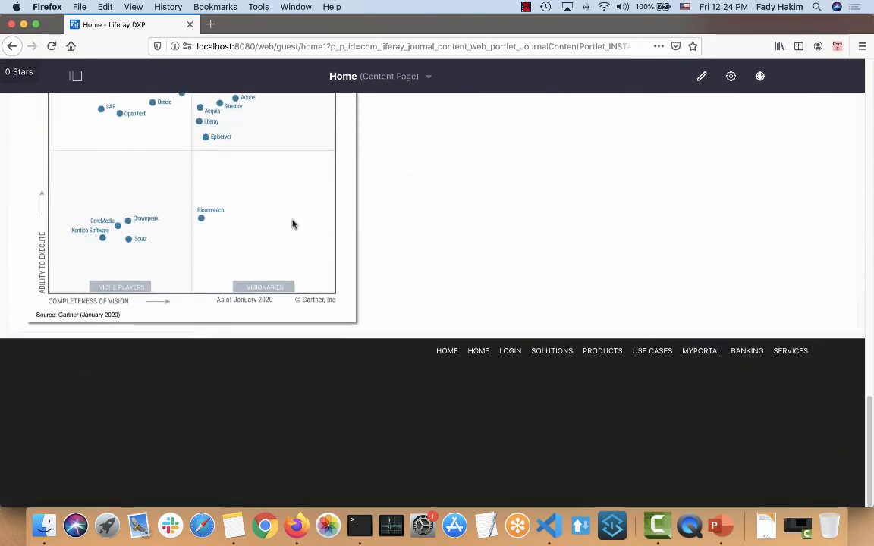
scroll(293, 224, up, 10)
scroll(293, 223, up, 10)
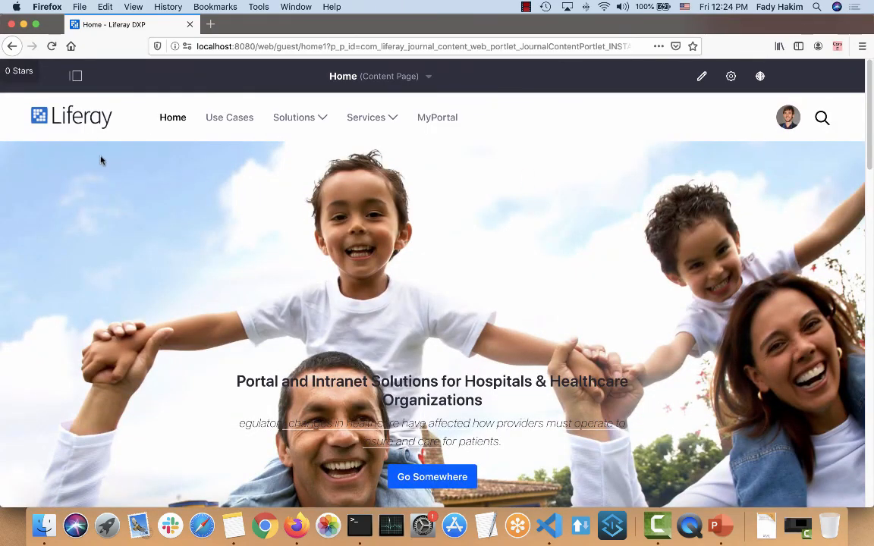
click(173, 122)
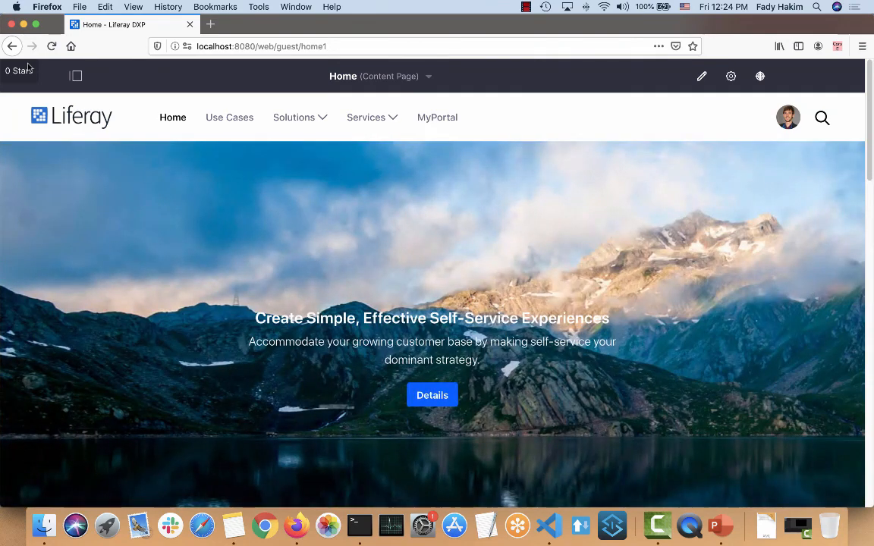
click(526, 7)
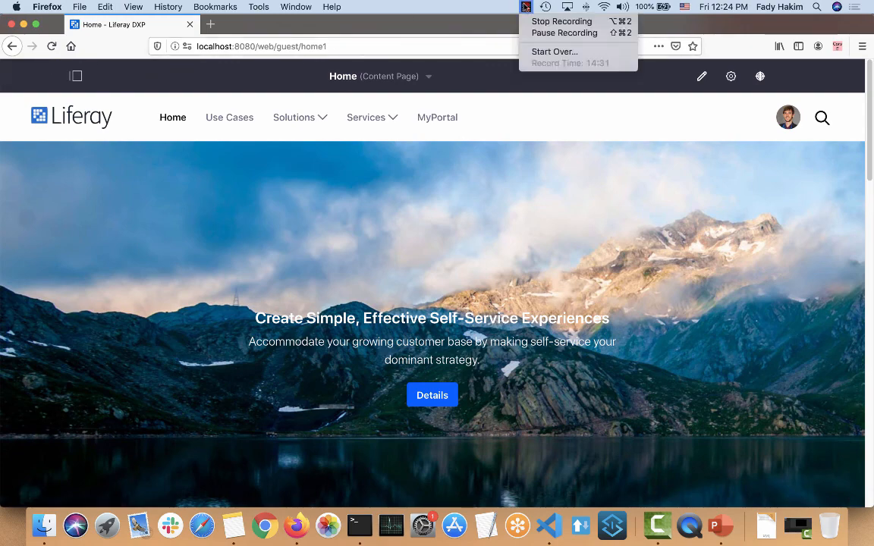